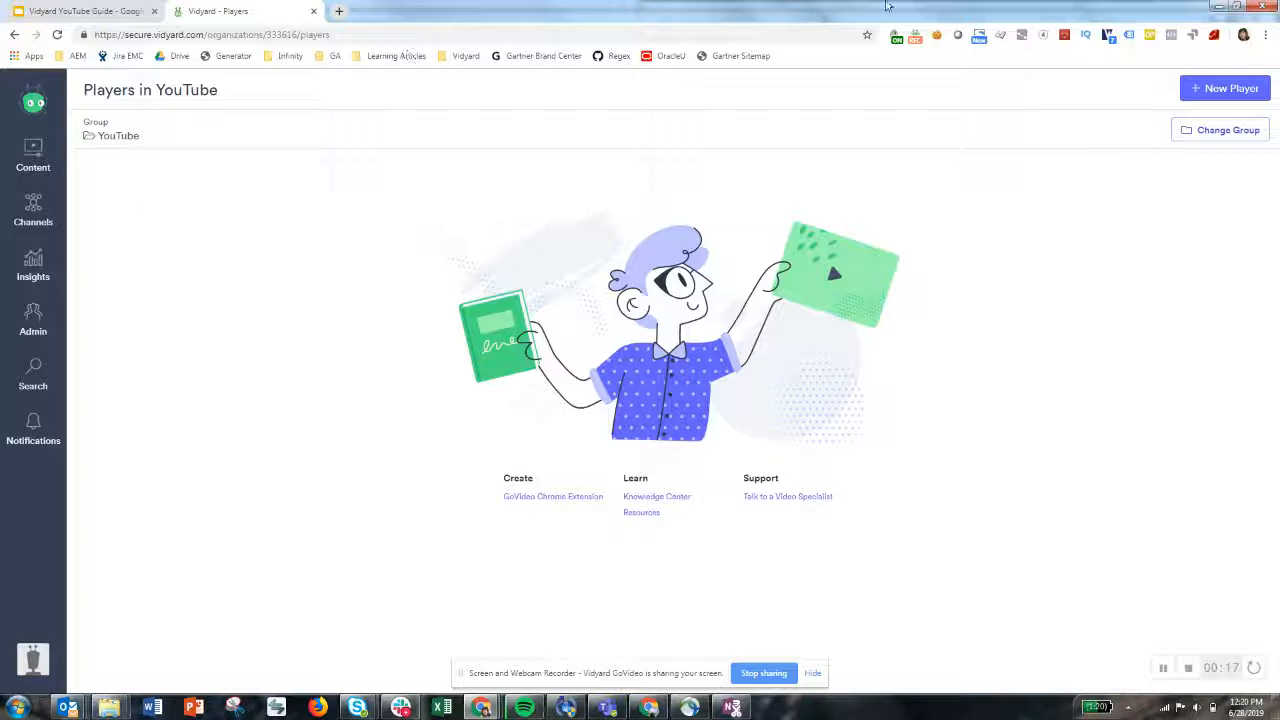
Start a new player, upload Video #1.mp4 into it from the Vidyard Demo folder, then exit without saving the player
left_click(1211, 96)
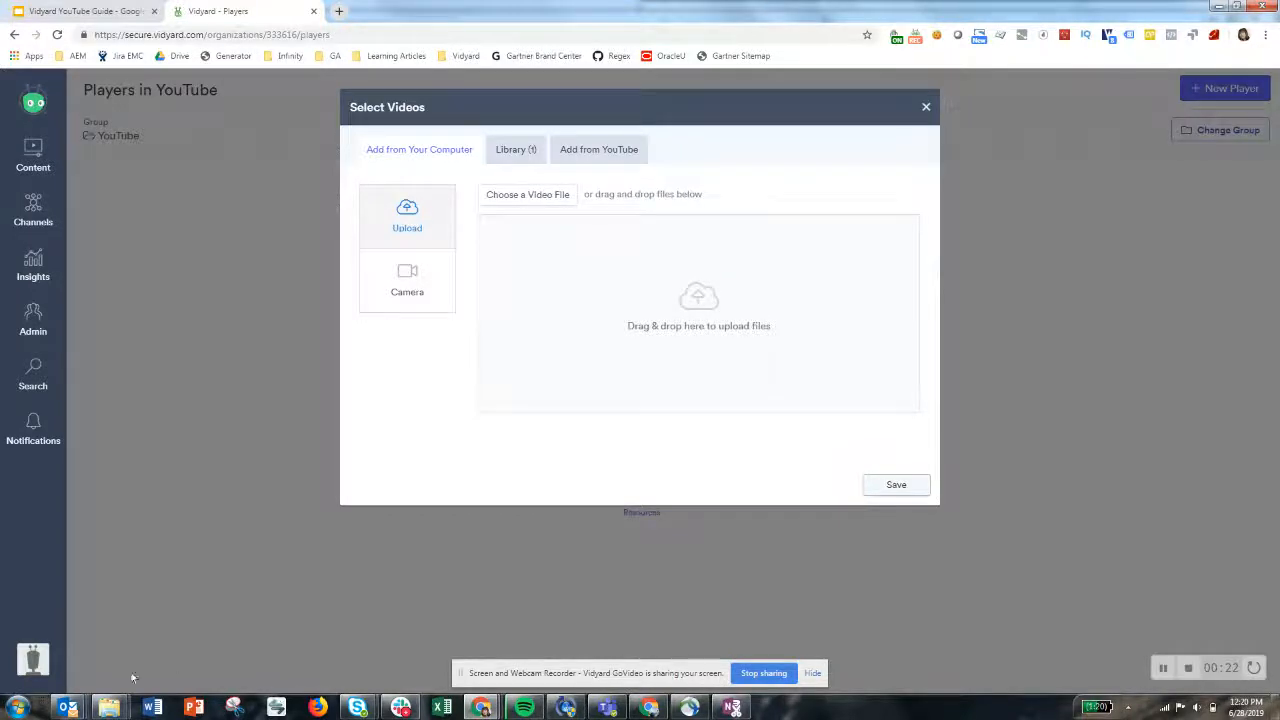
mouse_move(109, 707)
left_click(235, 630)
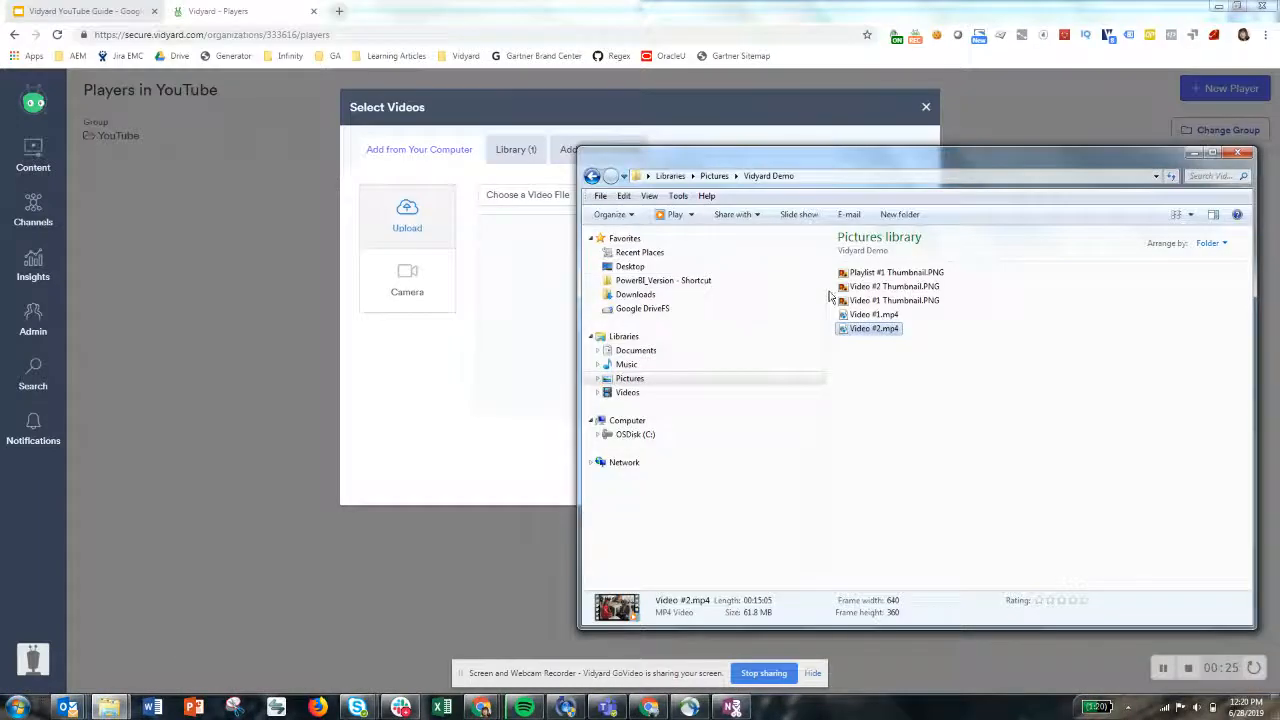
left_click_drag(872, 314, 531, 323)
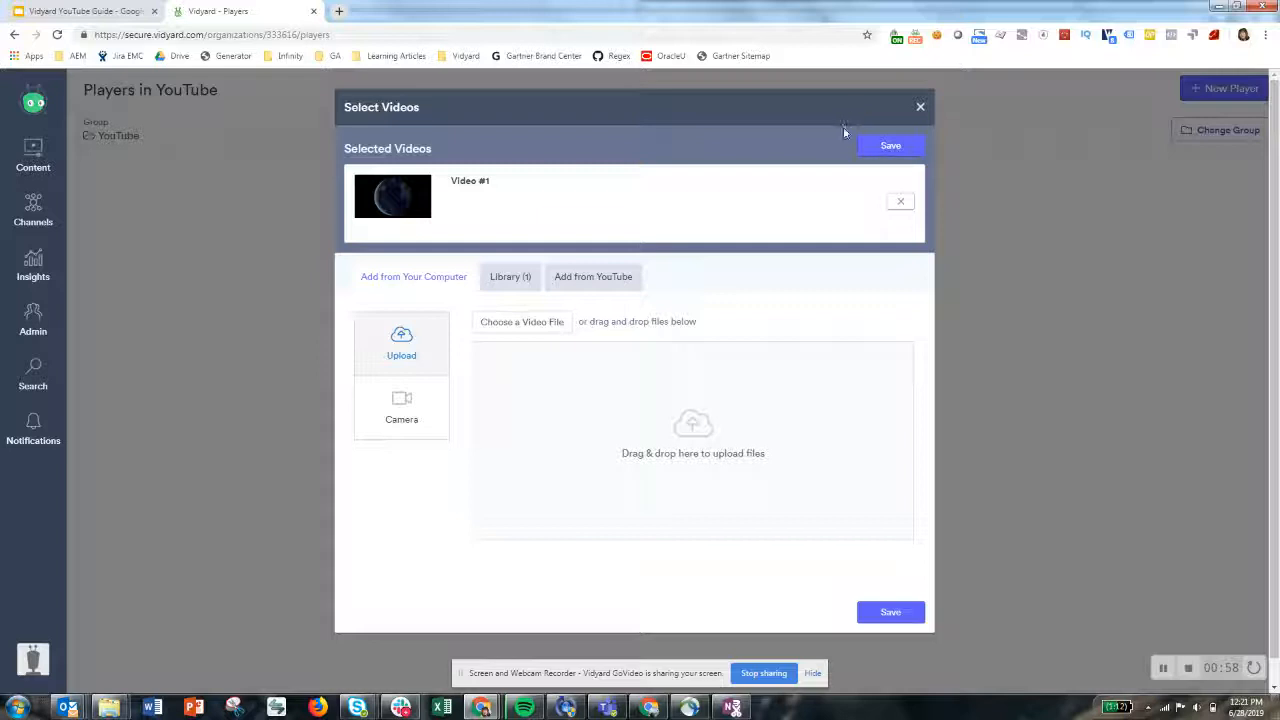
left_click(920, 107)
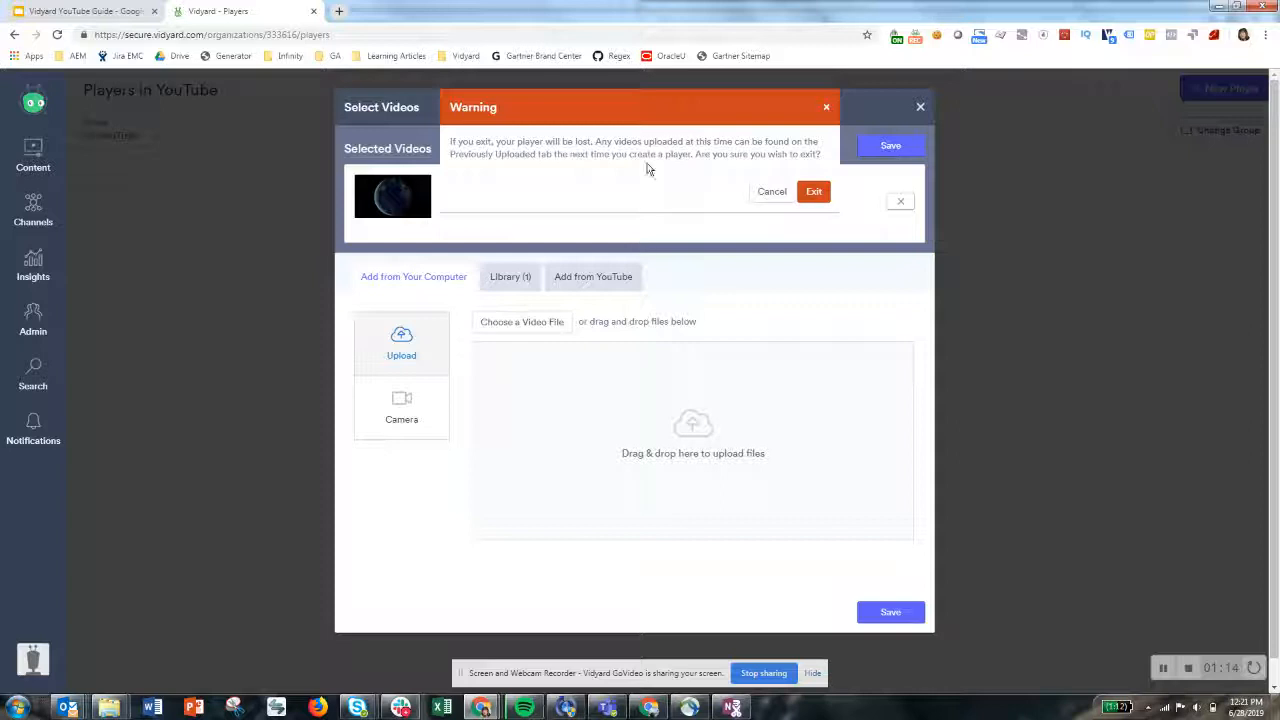
left_click(814, 192)
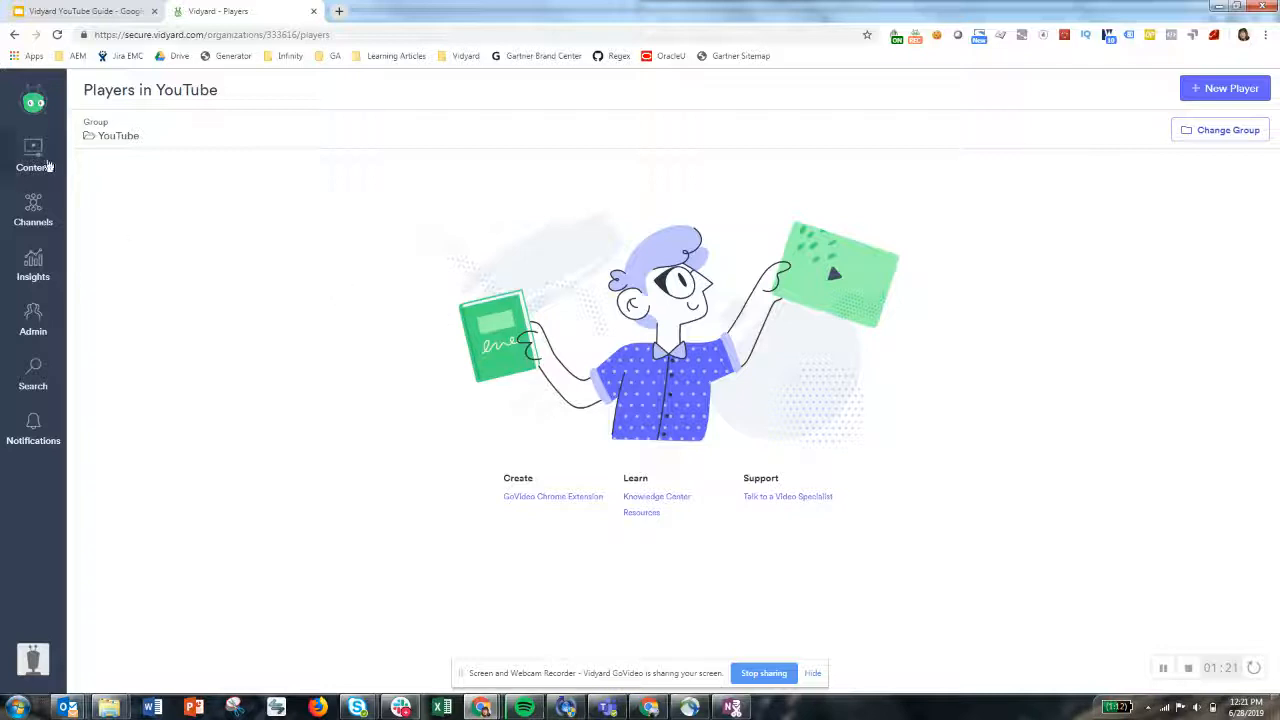
Open Video #1's settings from the Videos library and enter the description "Video #1 description"
mouse_move(55, 150)
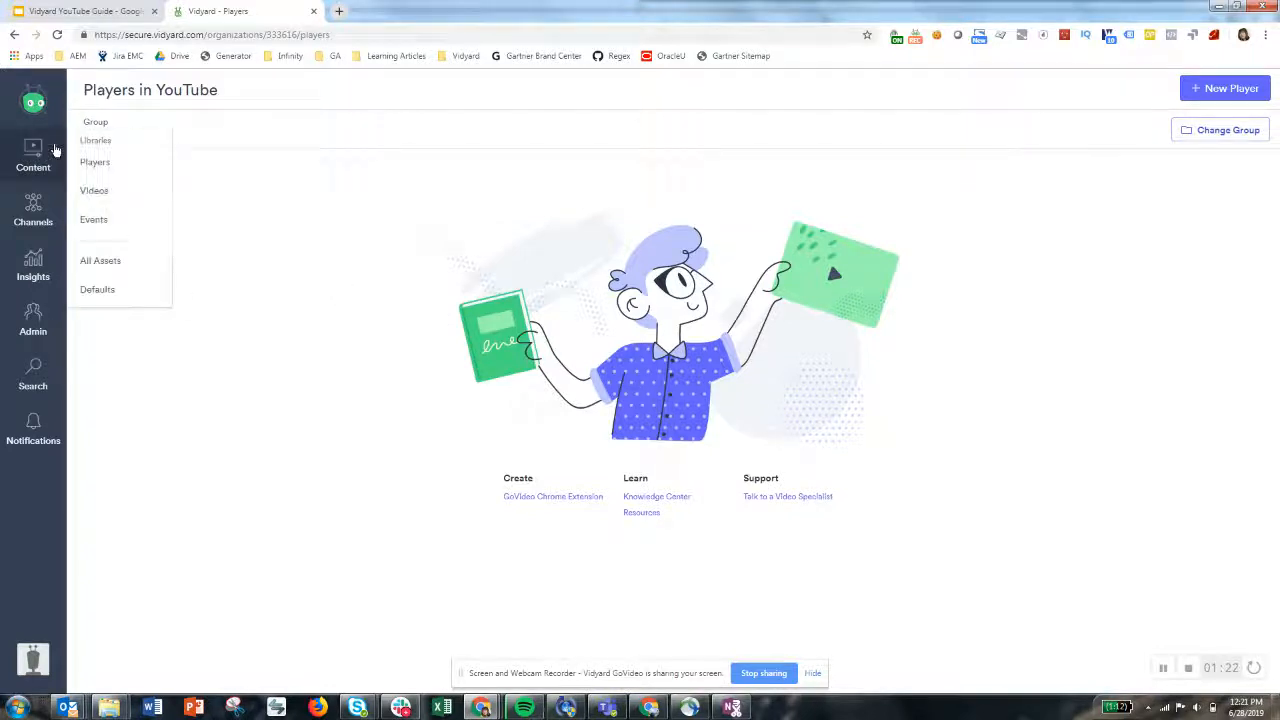
left_click(94, 190)
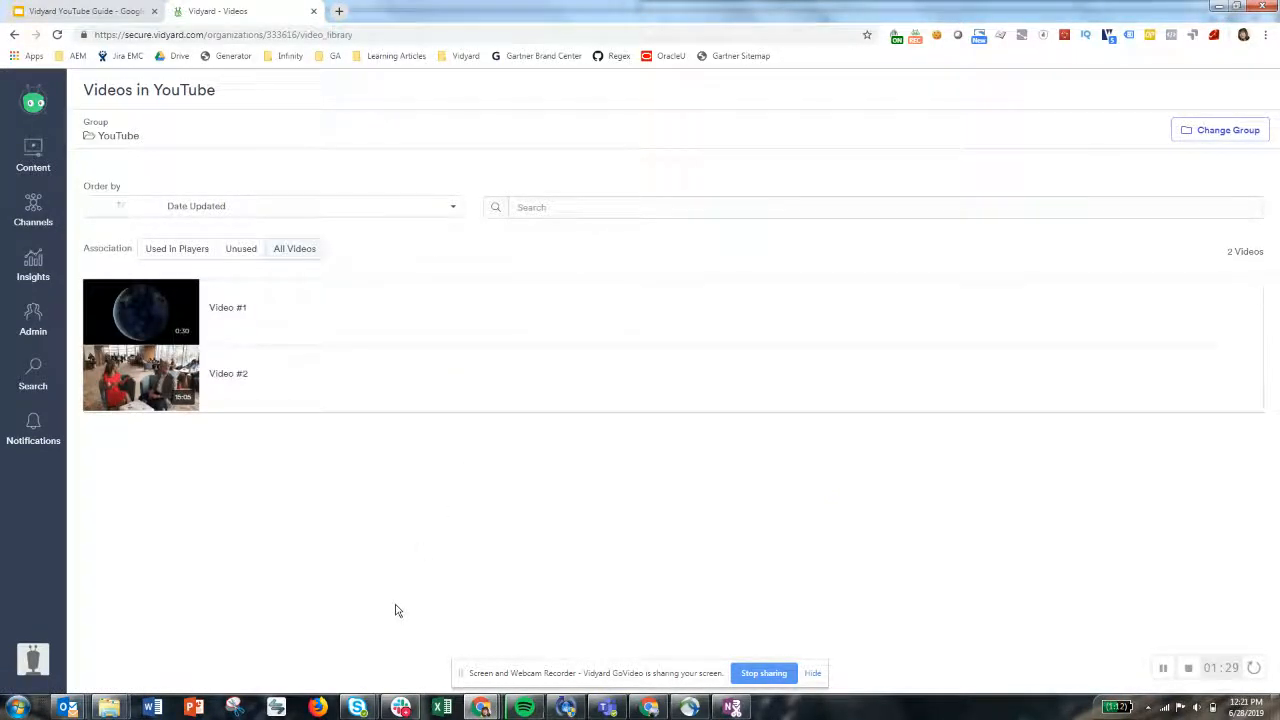
mouse_move(177, 324)
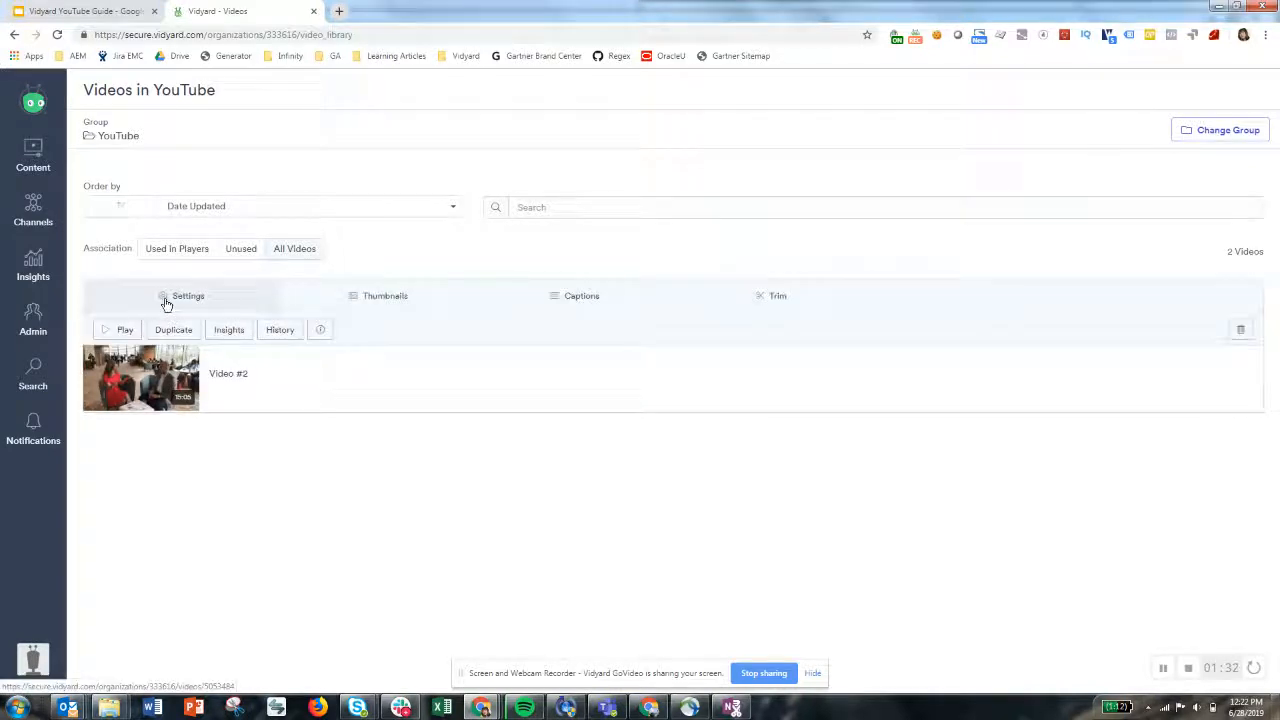
left_click(170, 302)
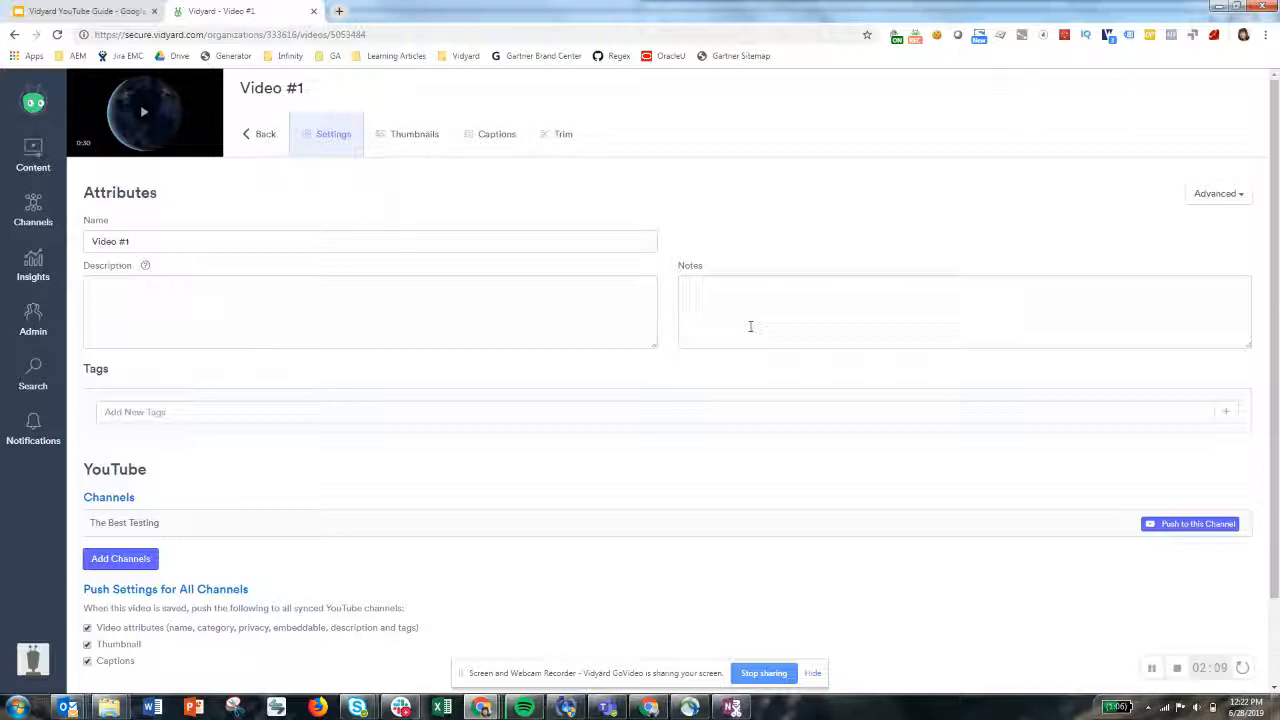
left_click(421, 309)
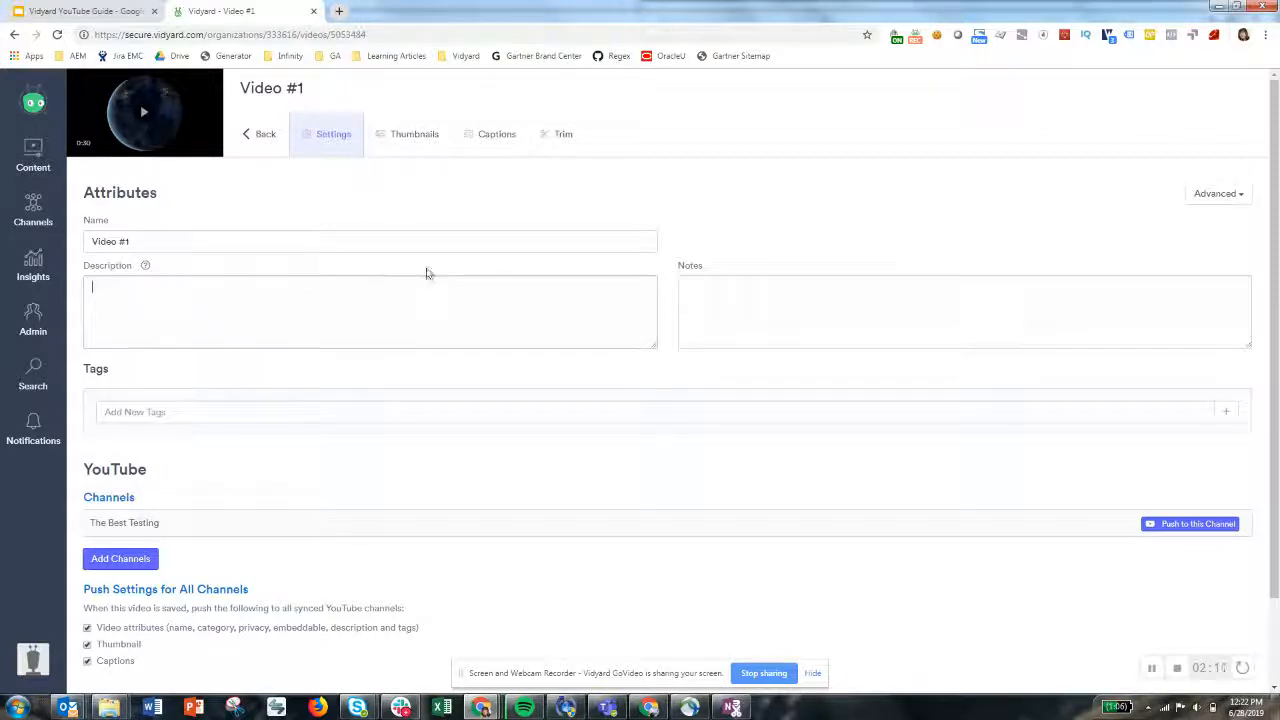
type("Vid")
key("BackSpace")
key("BackSpace")
type("id")
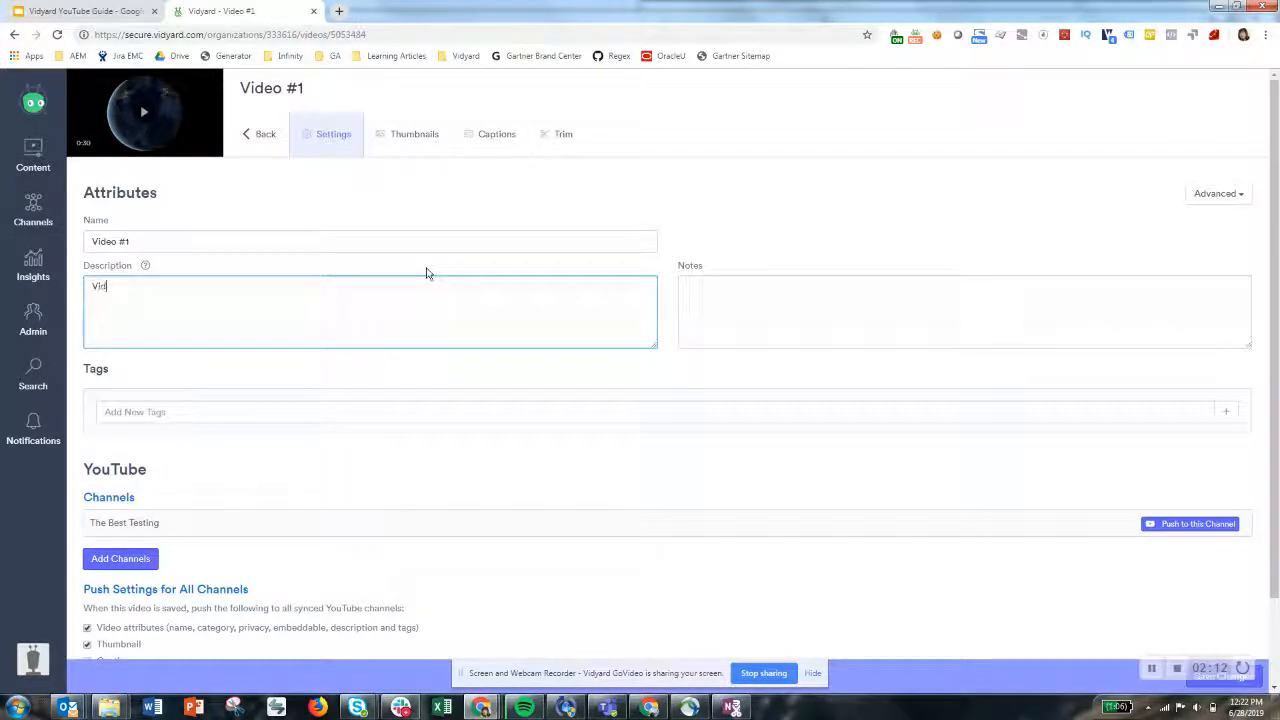
type("eo #1 description")
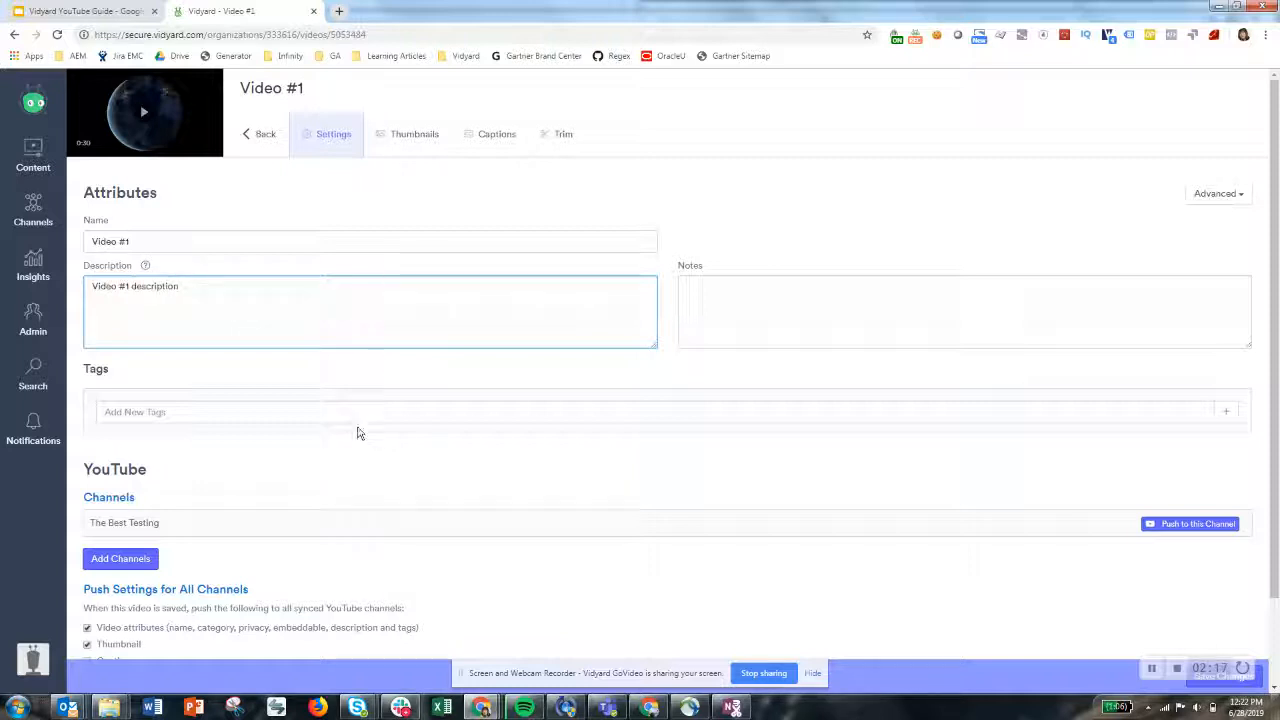
Add the tag "video #1 tags" to the video and save the changes
left_click(358, 414)
type("video #1 tags")
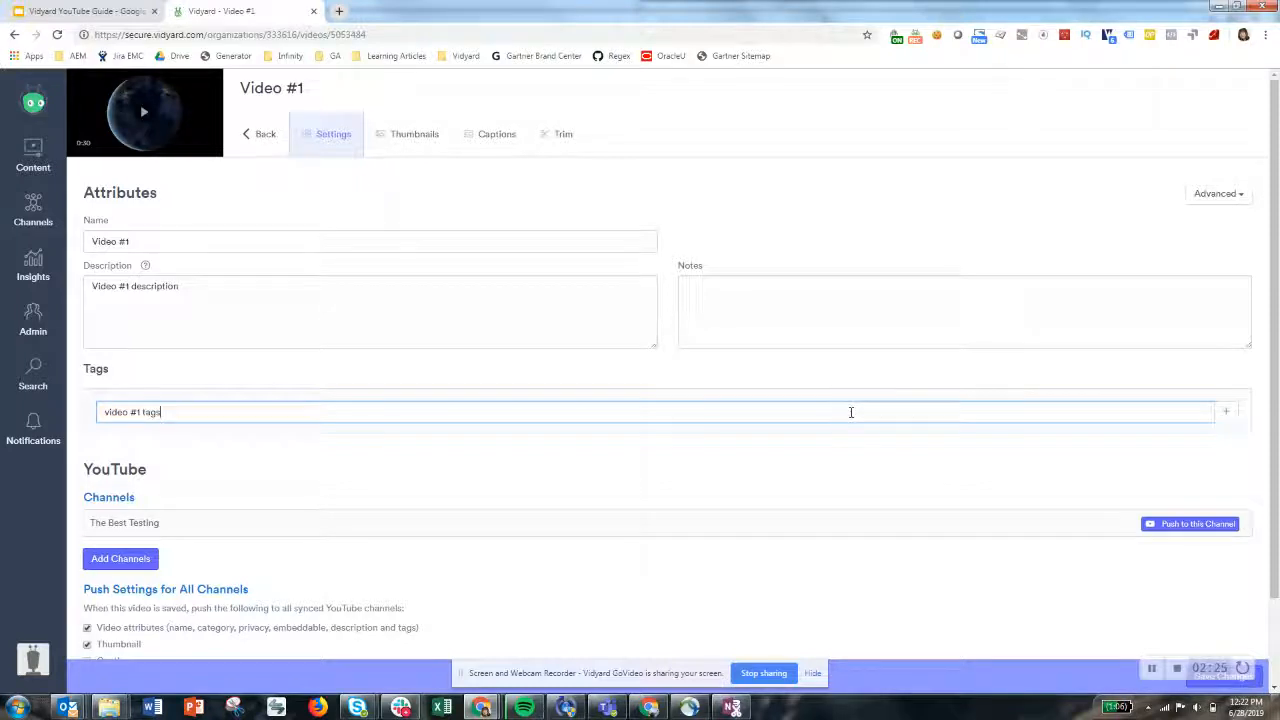
key("Return")
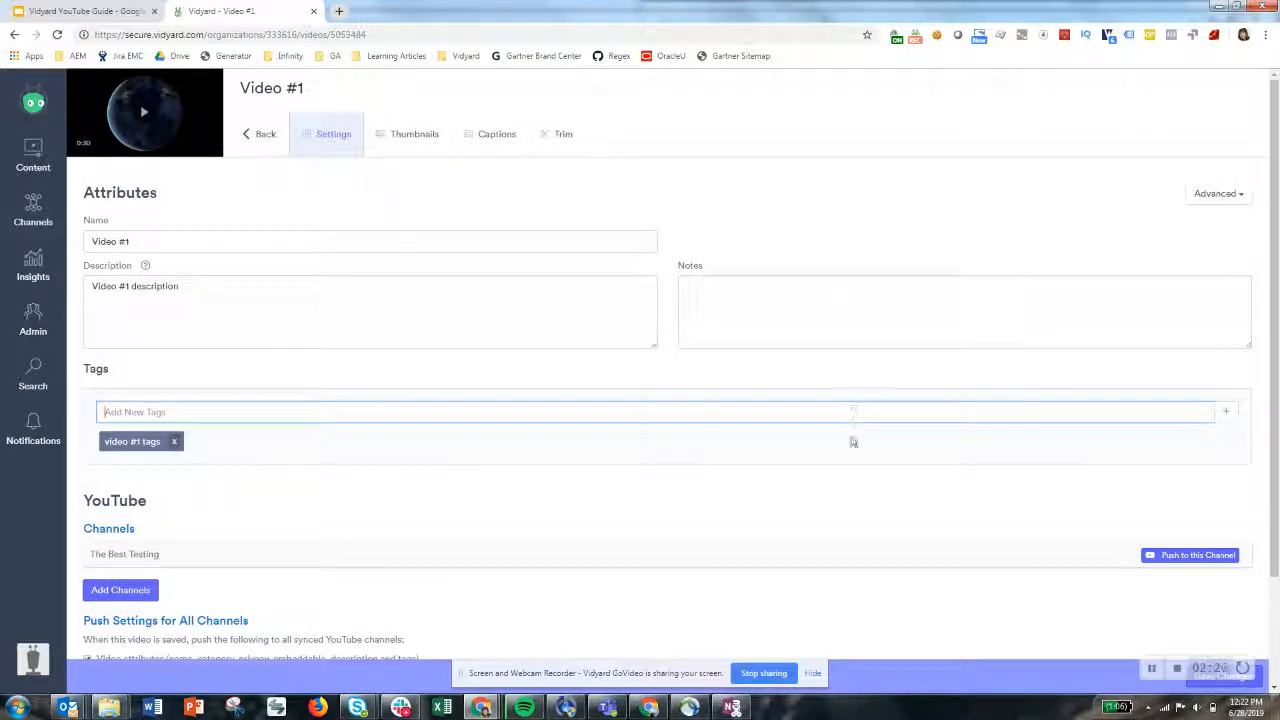
scroll(845, 480, "down", 2)
scroll(843, 488, "up", 2)
scroll(1145, 690, "down", 2)
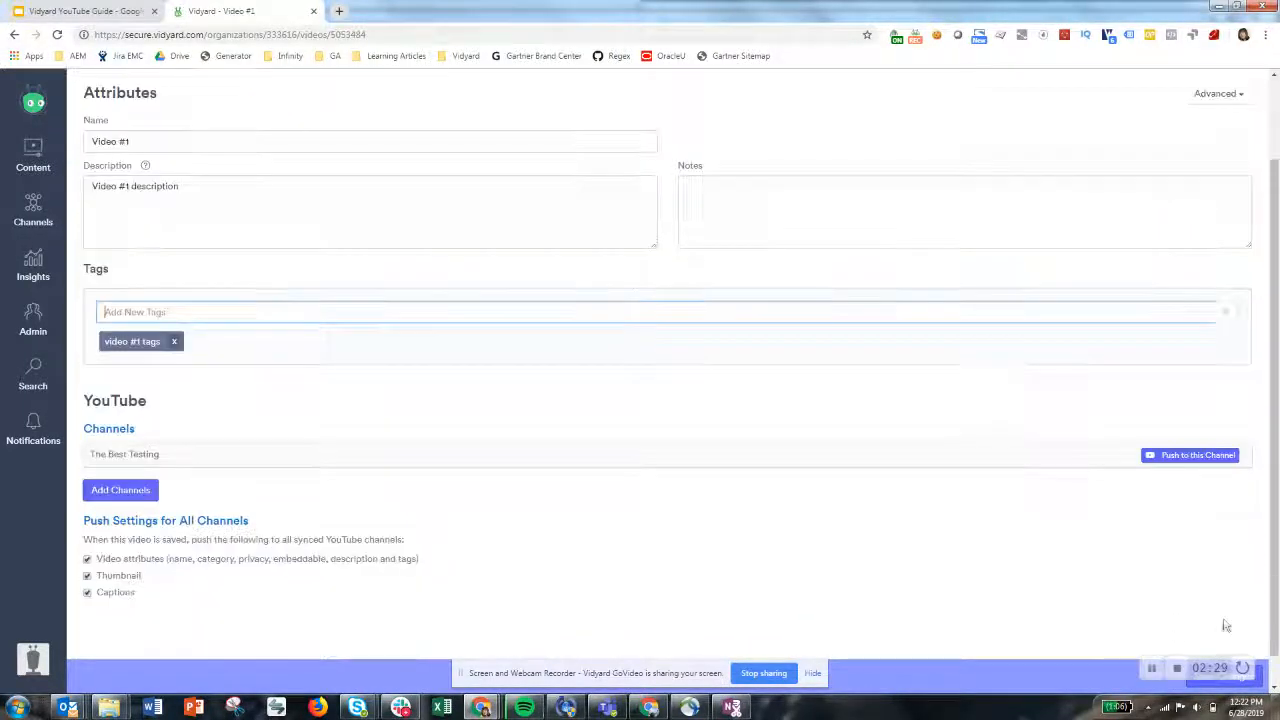
left_click(1260, 688)
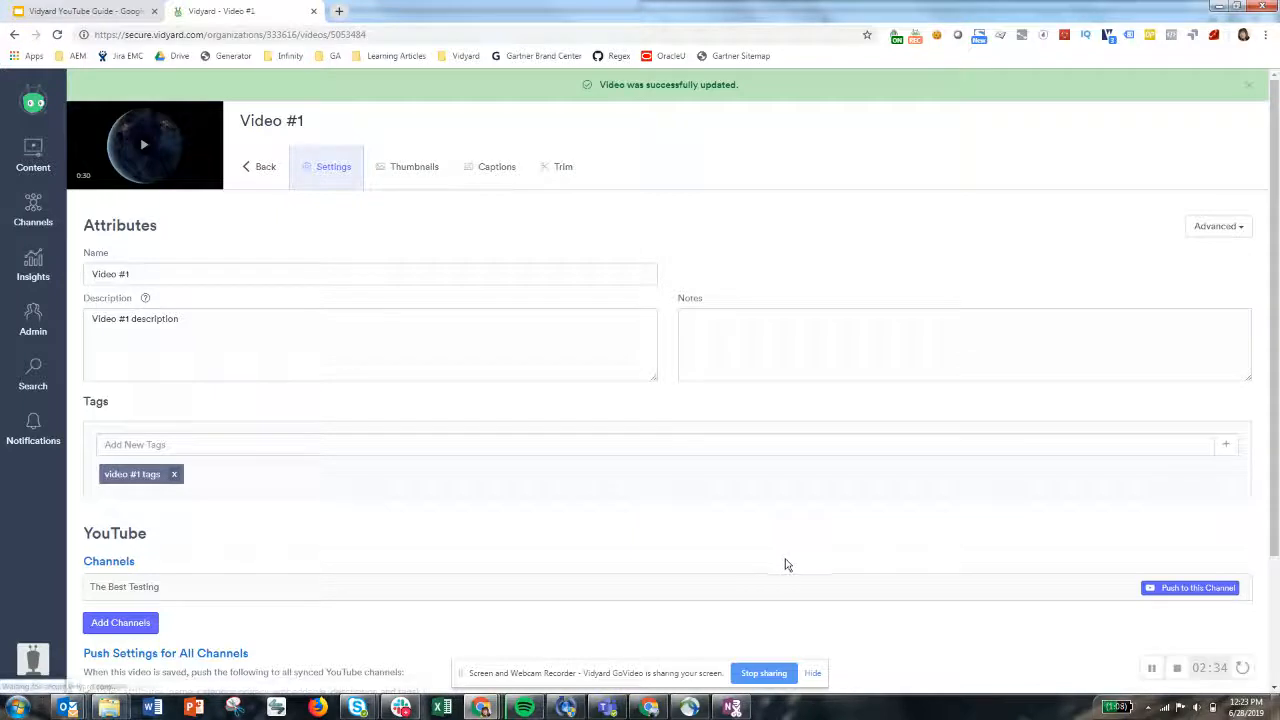
Add the tag "demo" to the video and save the changes
left_click(403, 444)
type("dem")
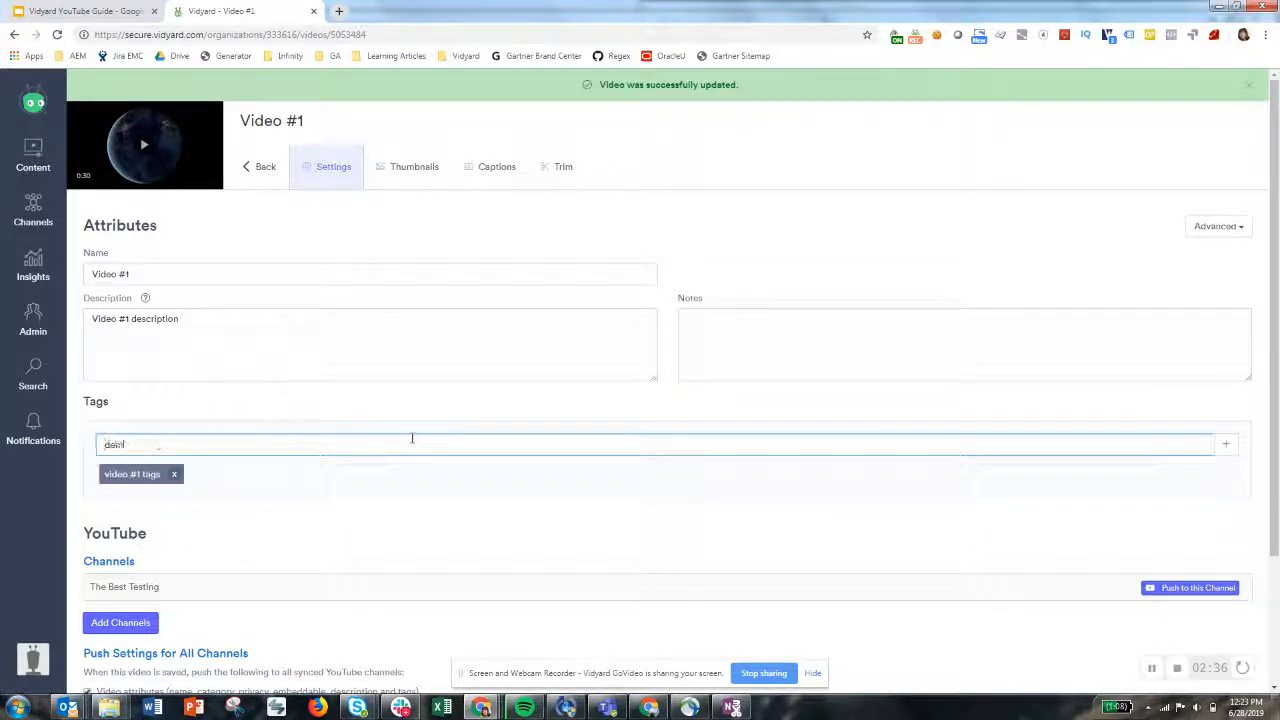
type("o")
key("Return")
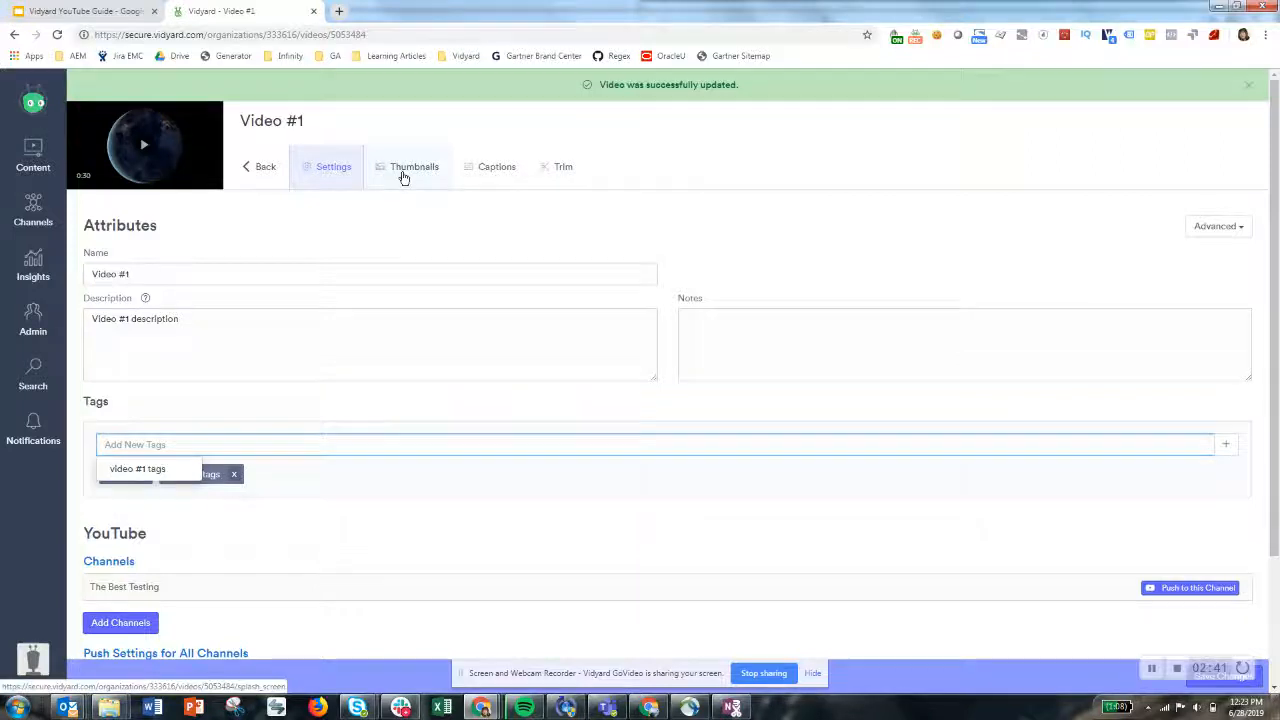
left_click(403, 172)
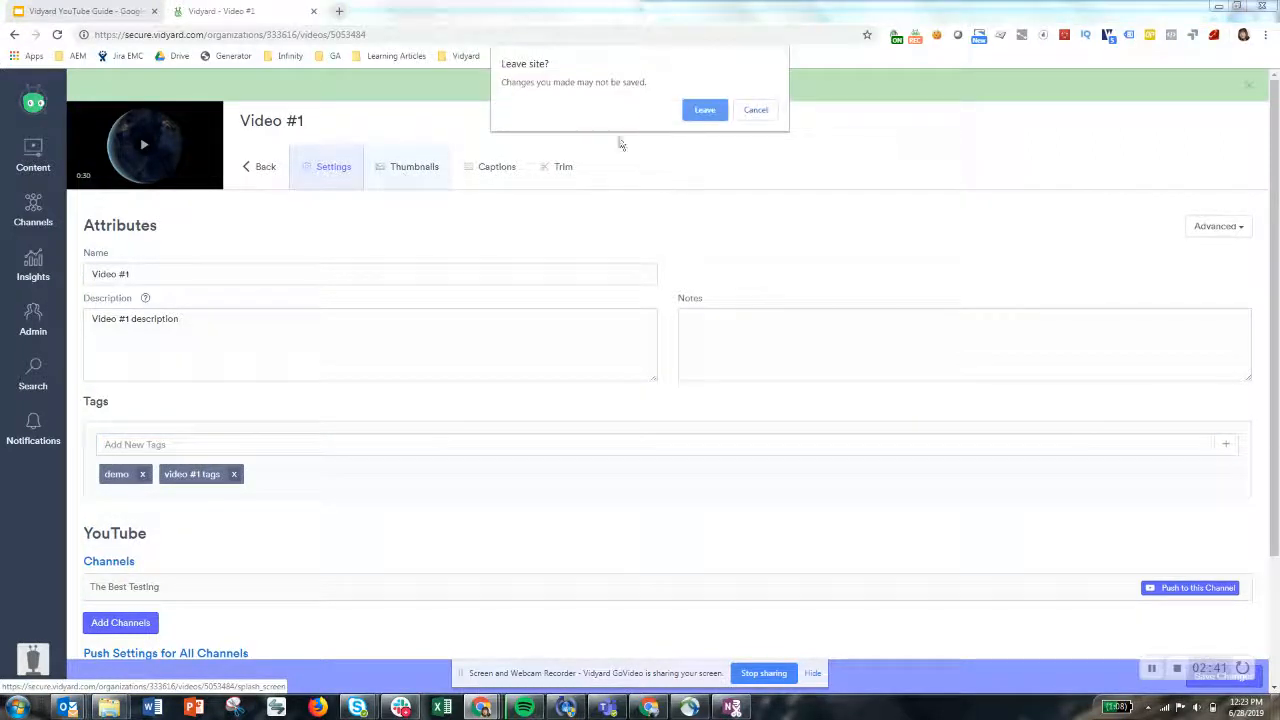
left_click(752, 113)
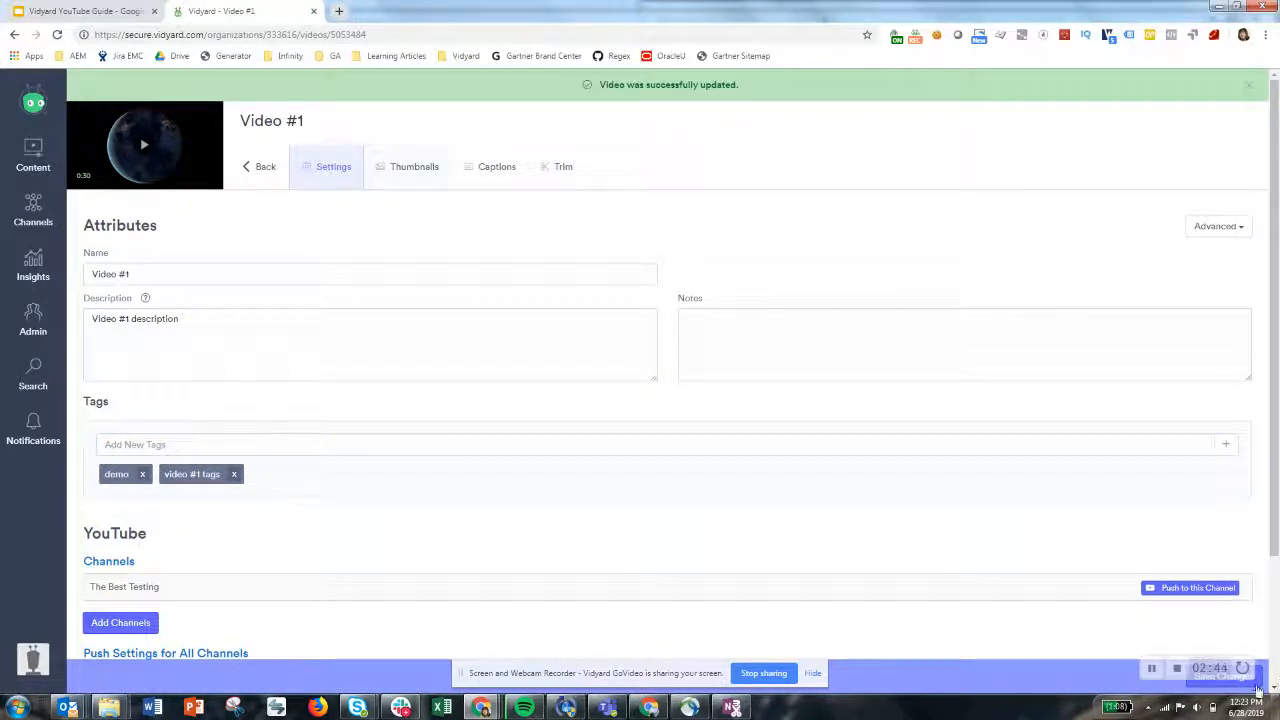
left_click(1256, 685)
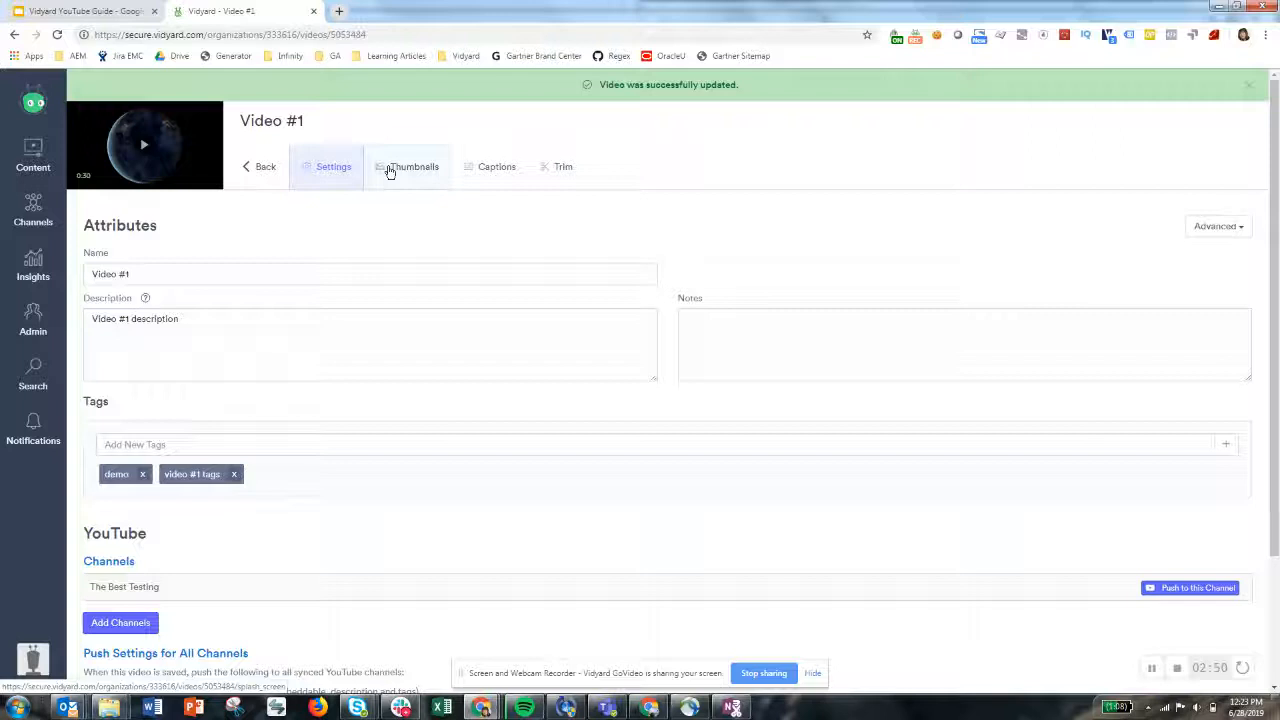
Open the video's thumbnails and delete all but one image from the thumbnail library
left_click(390, 170)
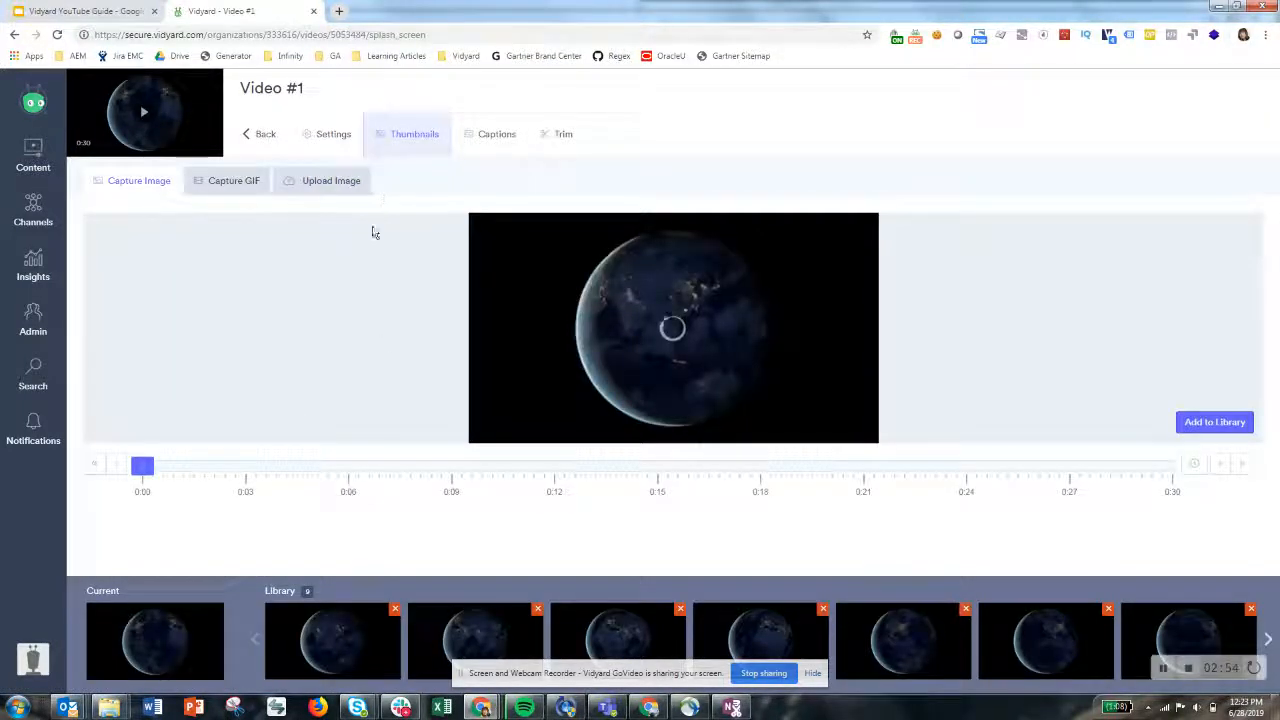
left_click(396, 610)
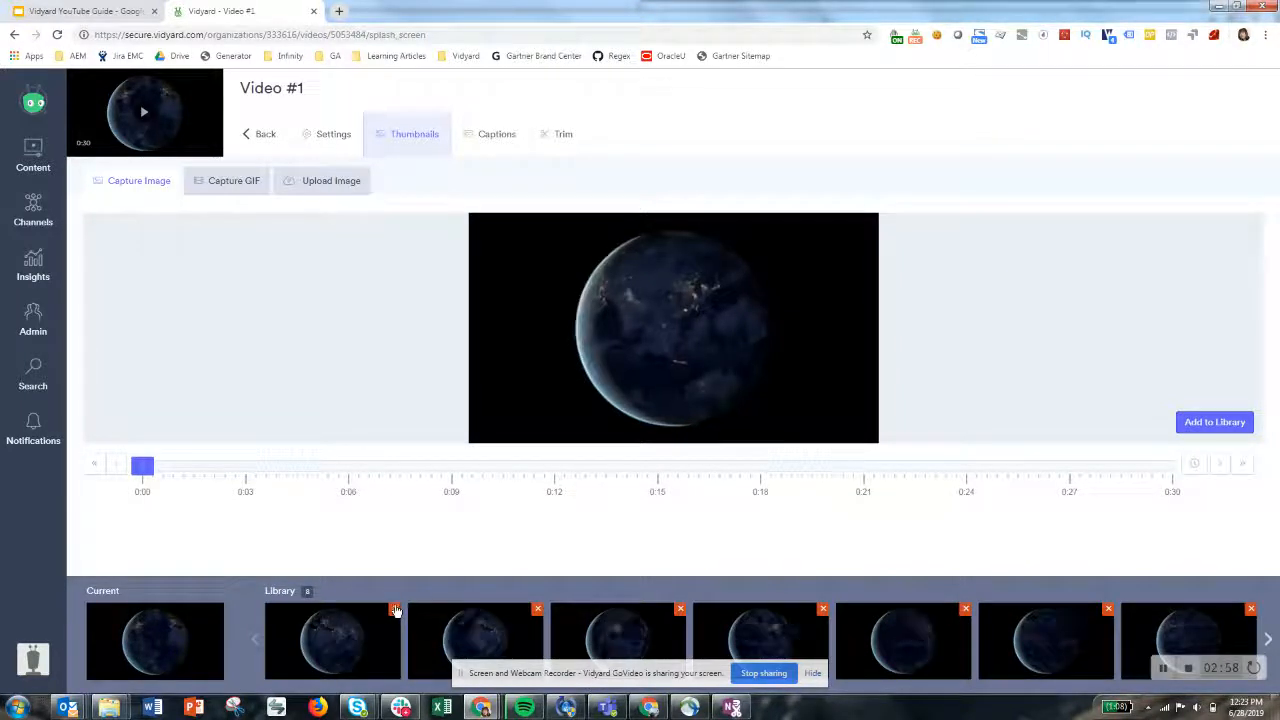
left_click(396, 610)
left_click(396, 610)
left_click(396, 610)
left_click(396, 610)
left_click(396, 610)
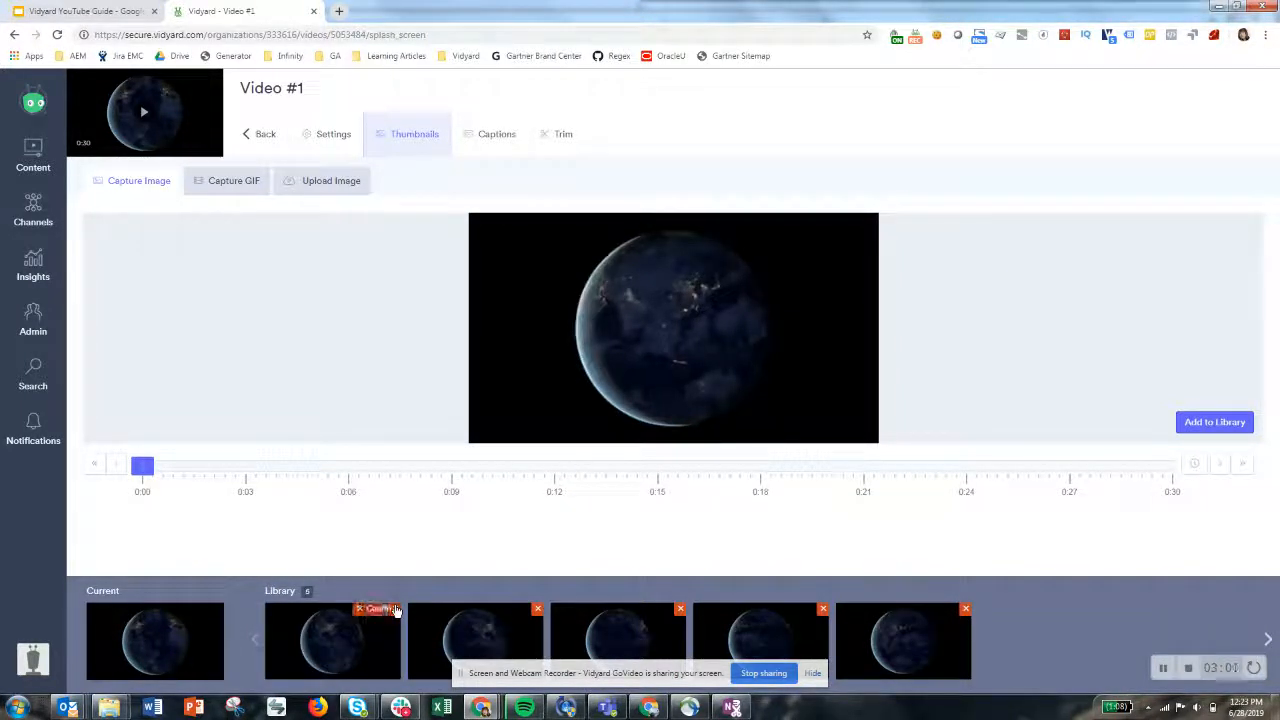
left_click(396, 610)
left_click(396, 610)
left_click(396, 610)
left_click(396, 610)
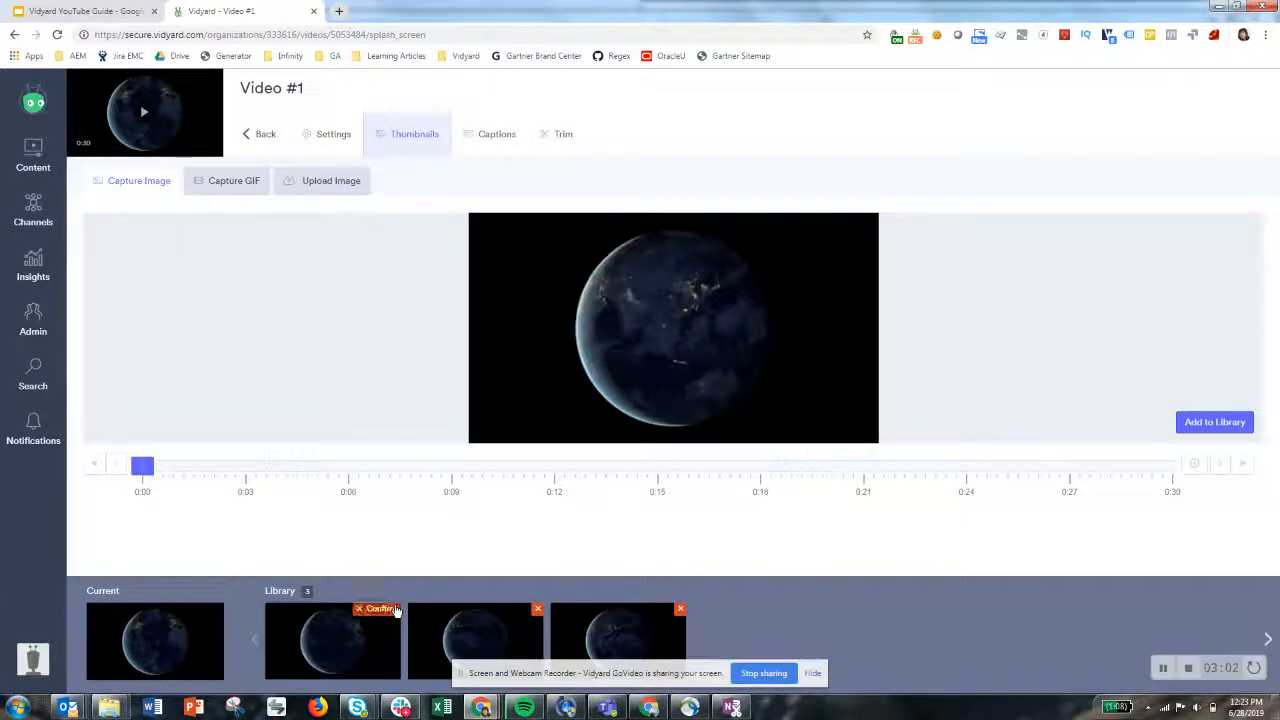
left_click(396, 610)
left_click(396, 610)
left_click(396, 610)
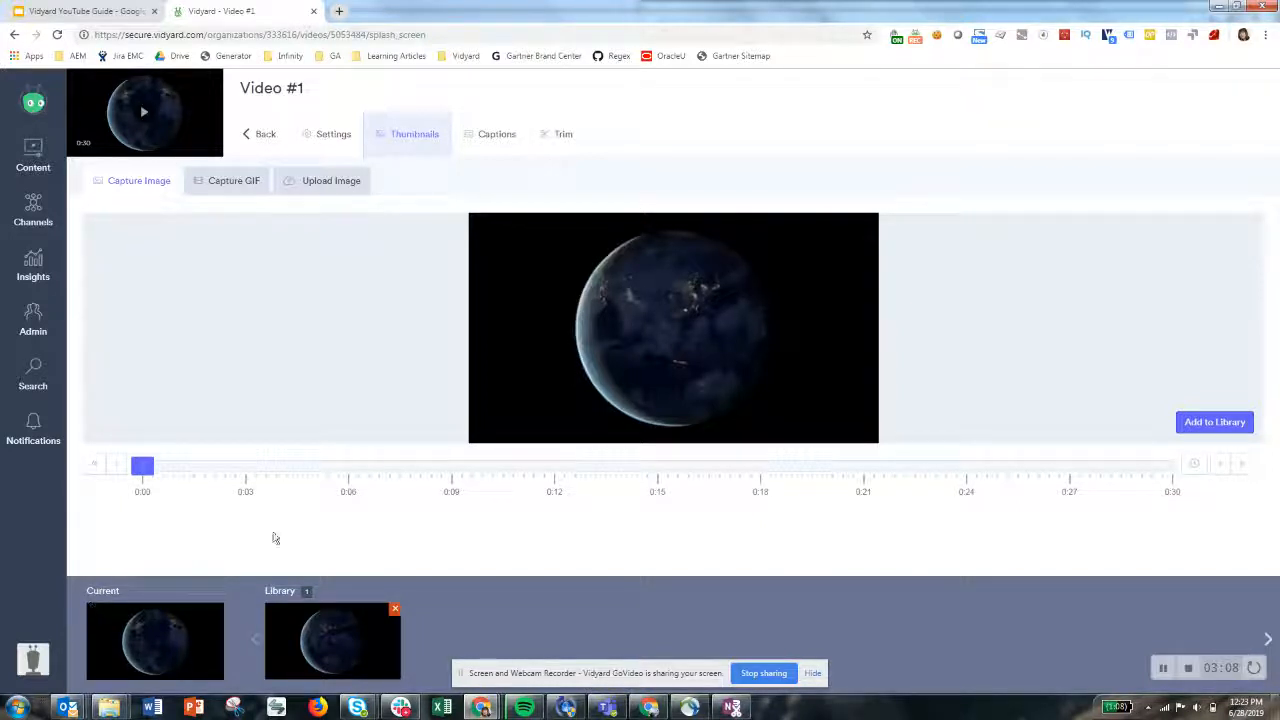
Capture a frame at about 0:17 of the video and add it to the thumbnail library
left_click(331, 468)
left_click(464, 469)
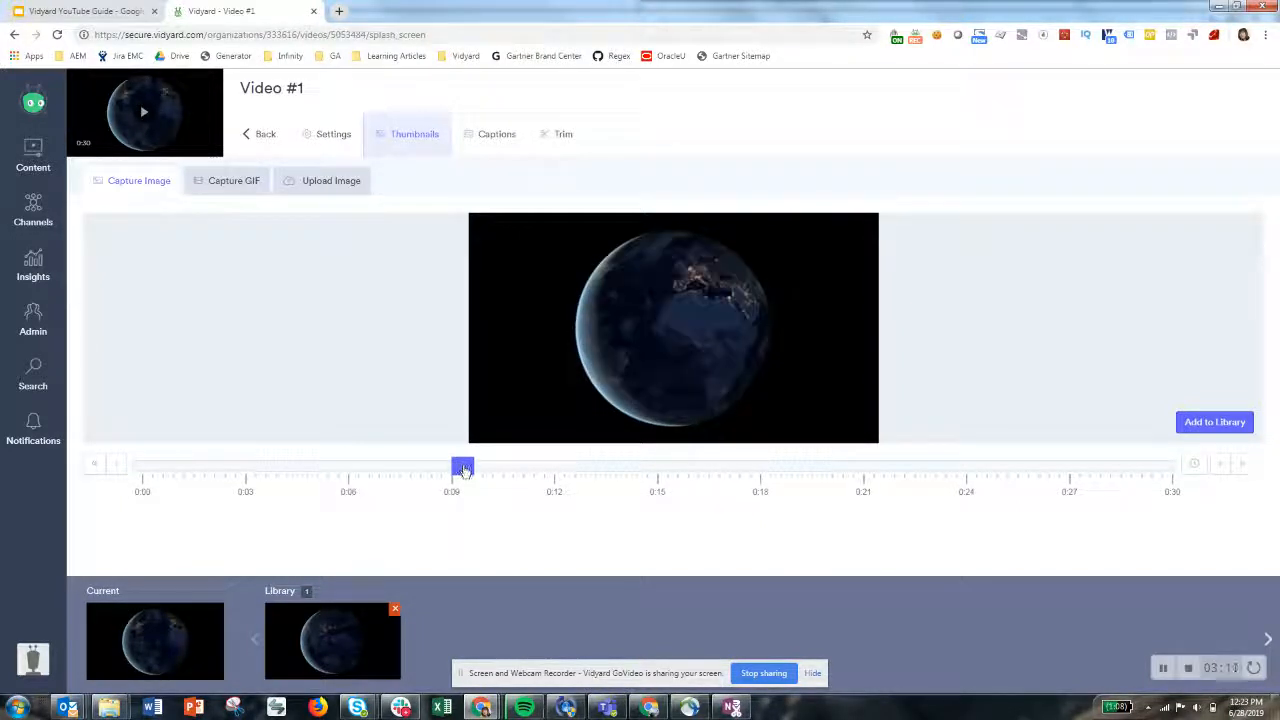
left_click(728, 468)
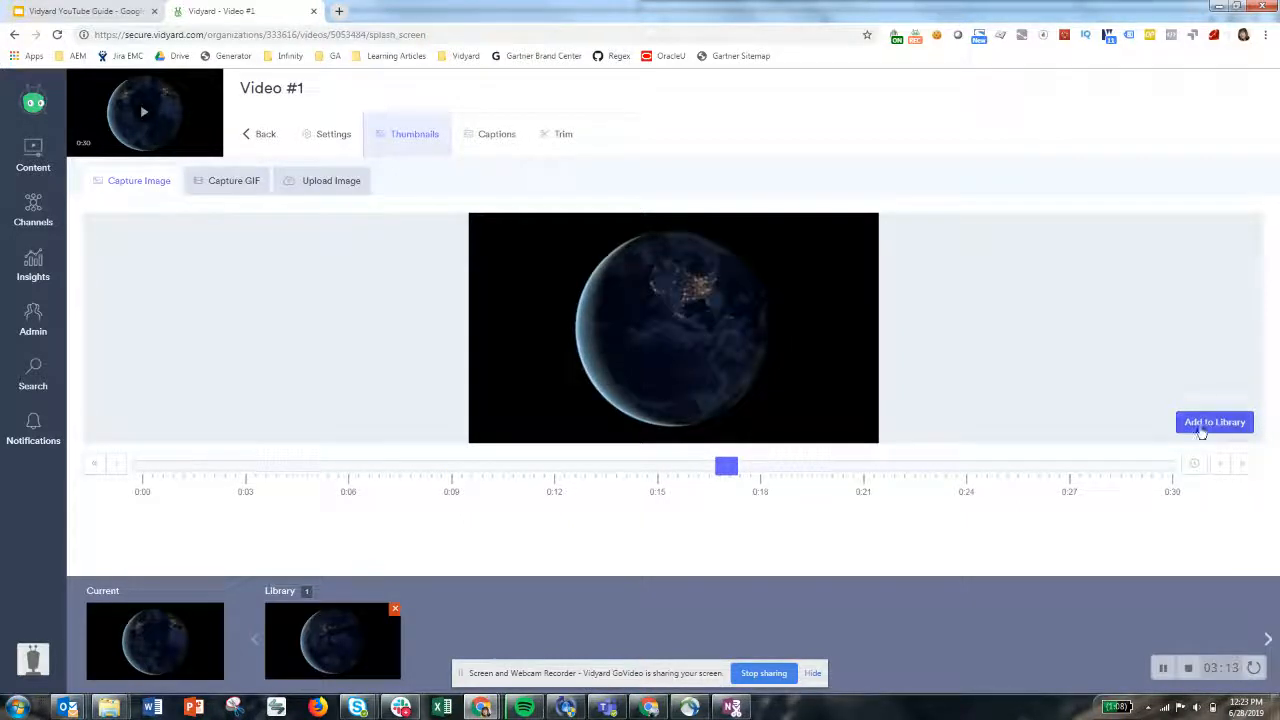
left_click(1203, 425)
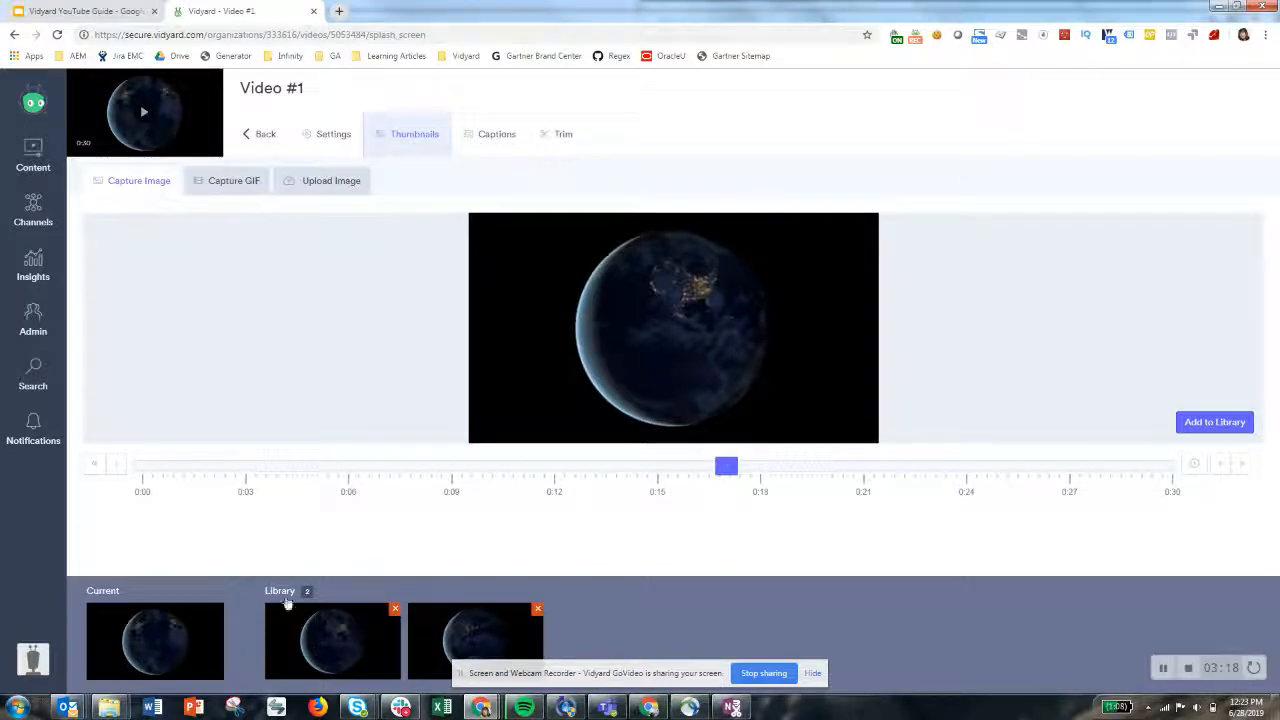
Upload the image Video #1 Thumbnail.PNG to the thumbnail library
left_click(235, 187)
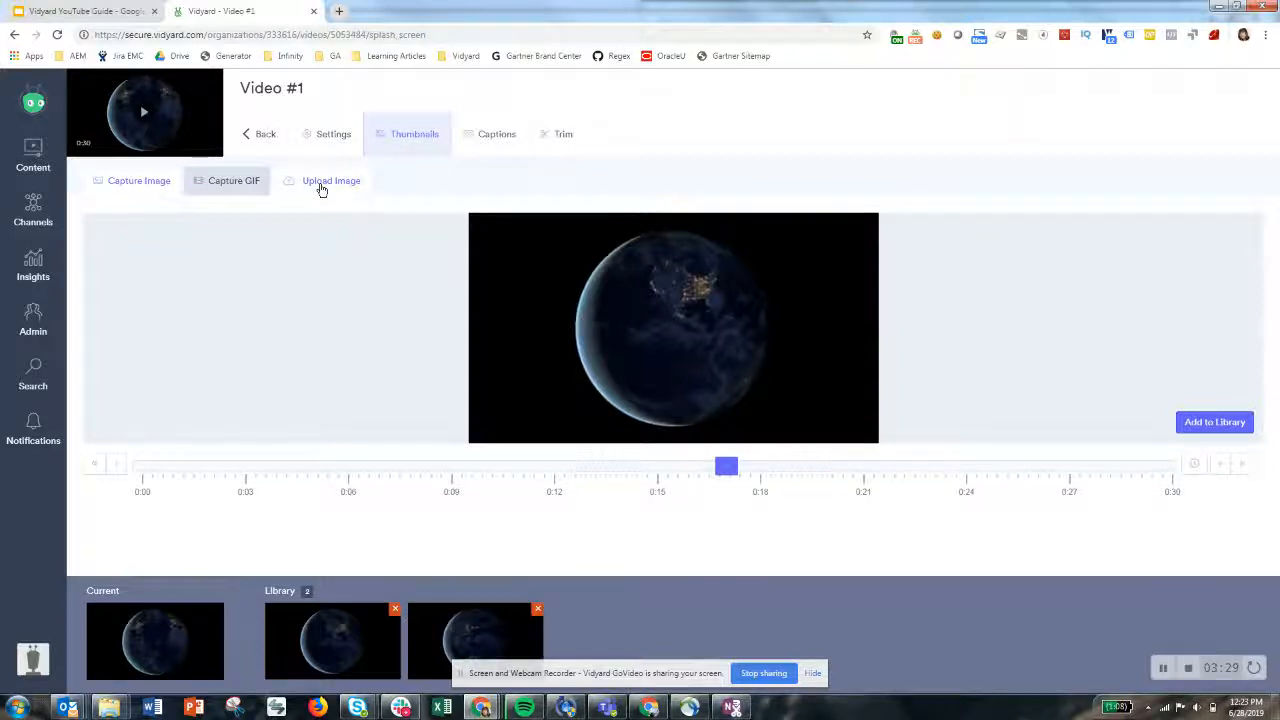
left_click(321, 186)
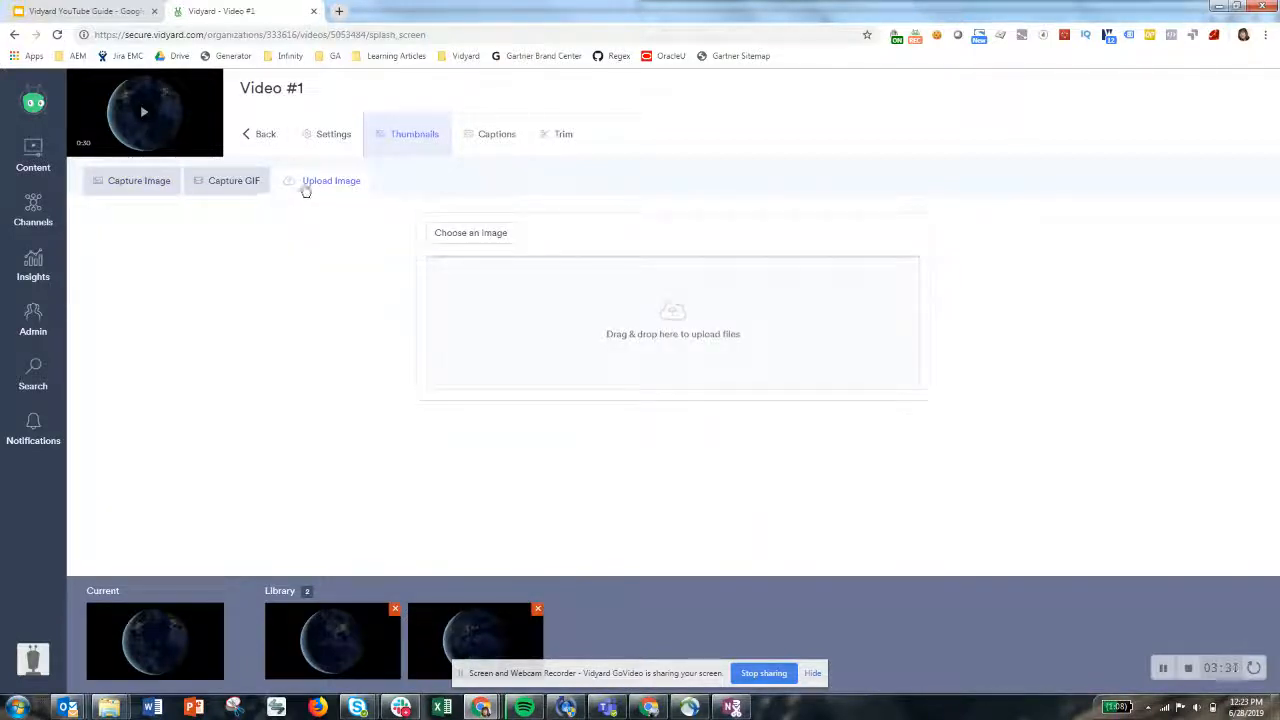
left_click(505, 242)
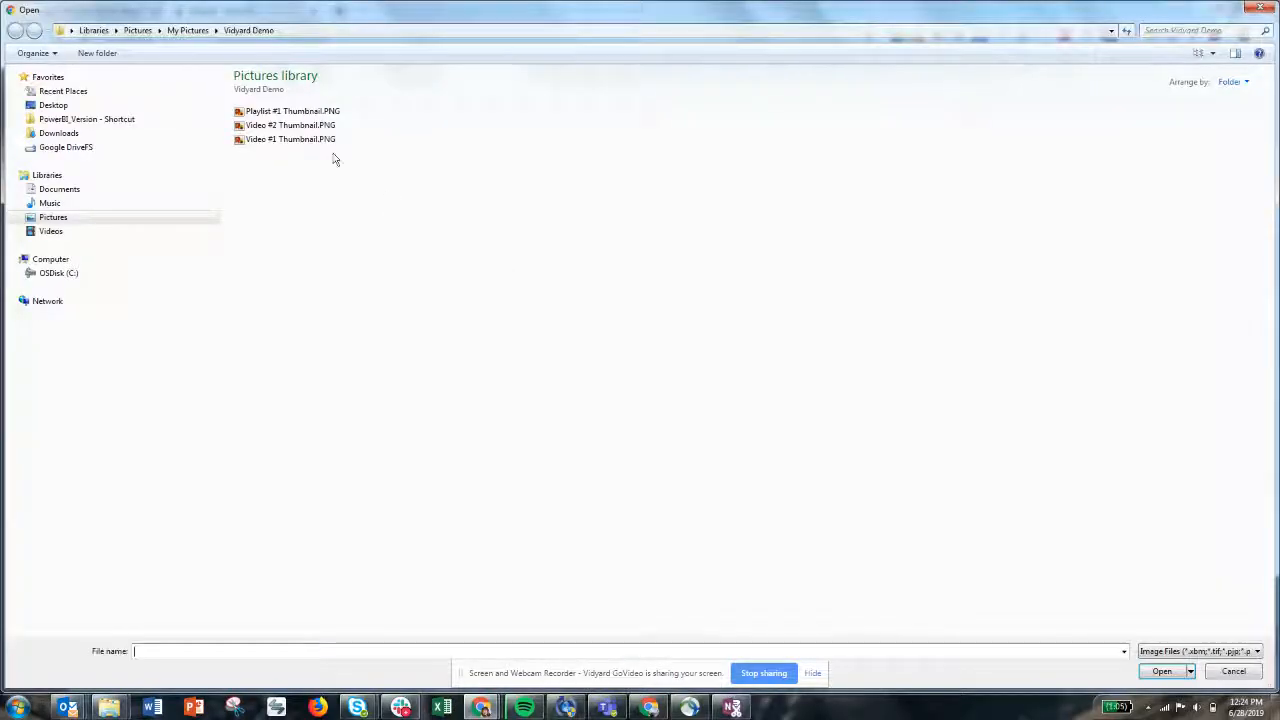
left_click(288, 139)
left_click(1188, 676)
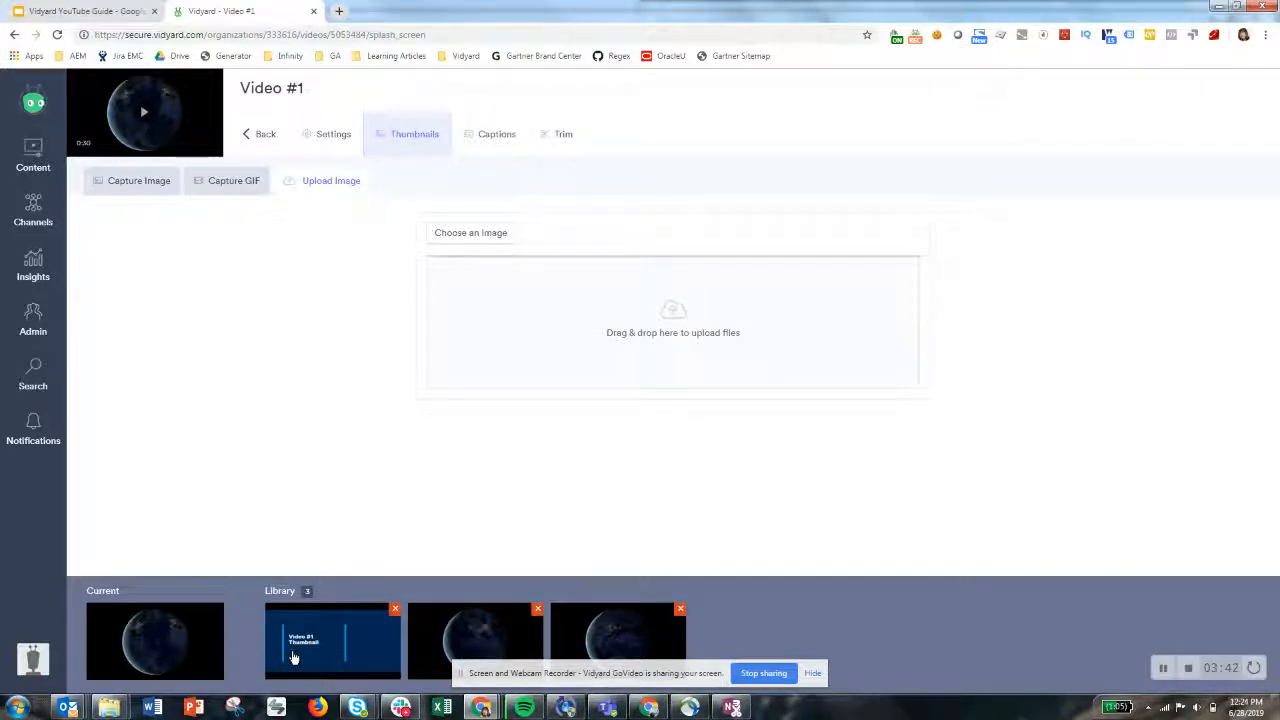
Set the uploaded image as the current thumbnail and open the video's Trim view
left_click(321, 657)
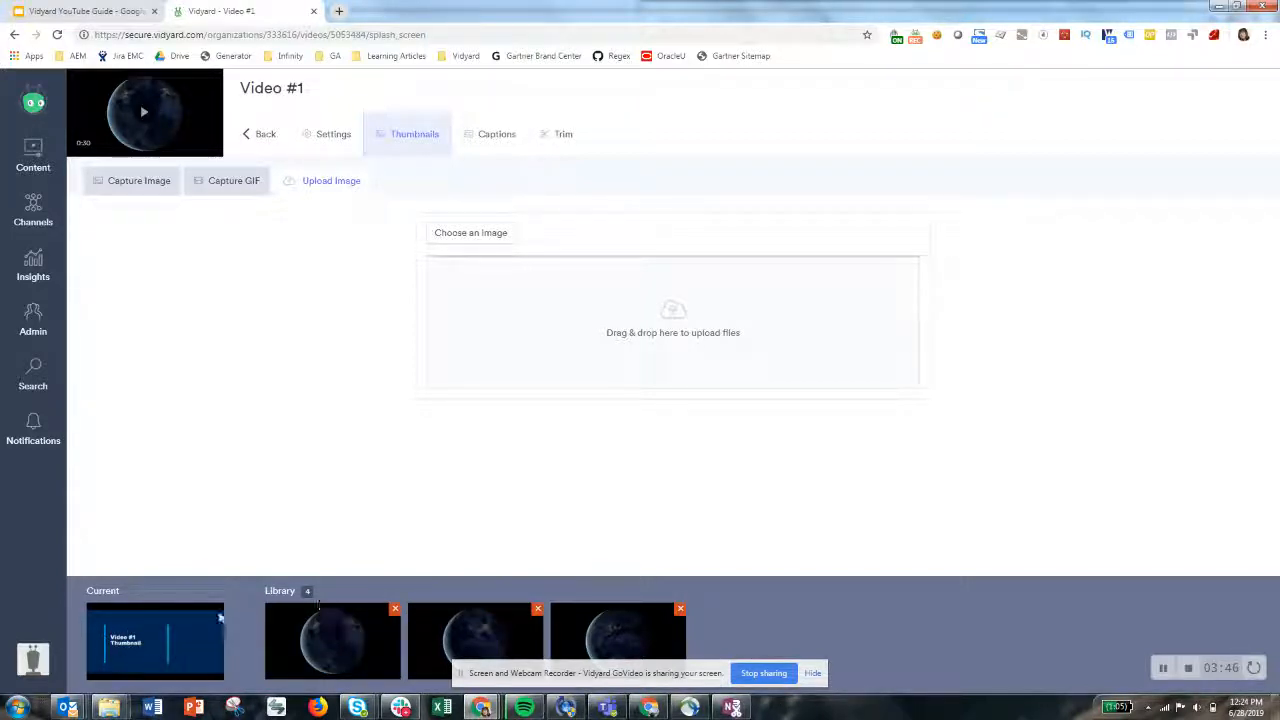
left_click(566, 138)
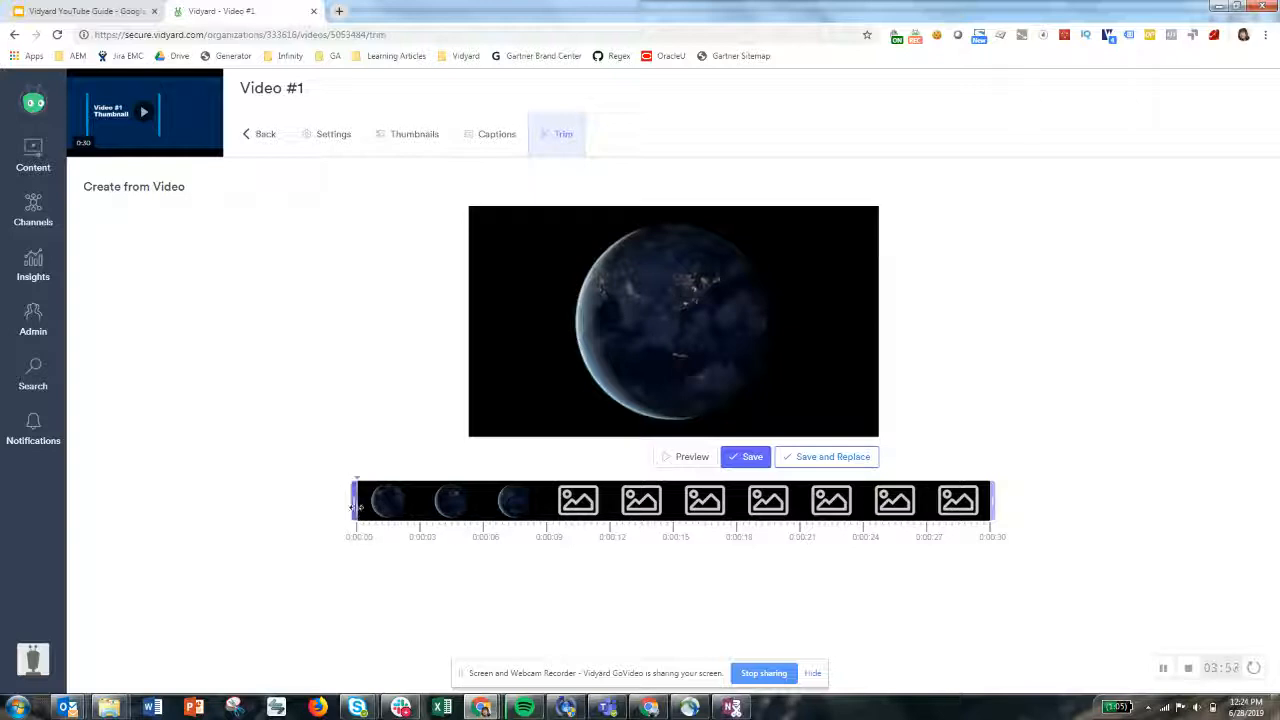
Set the trim range from about 0:03.6 to about 0:22, then leave the Trim view
left_click_drag(358, 512, 430, 505)
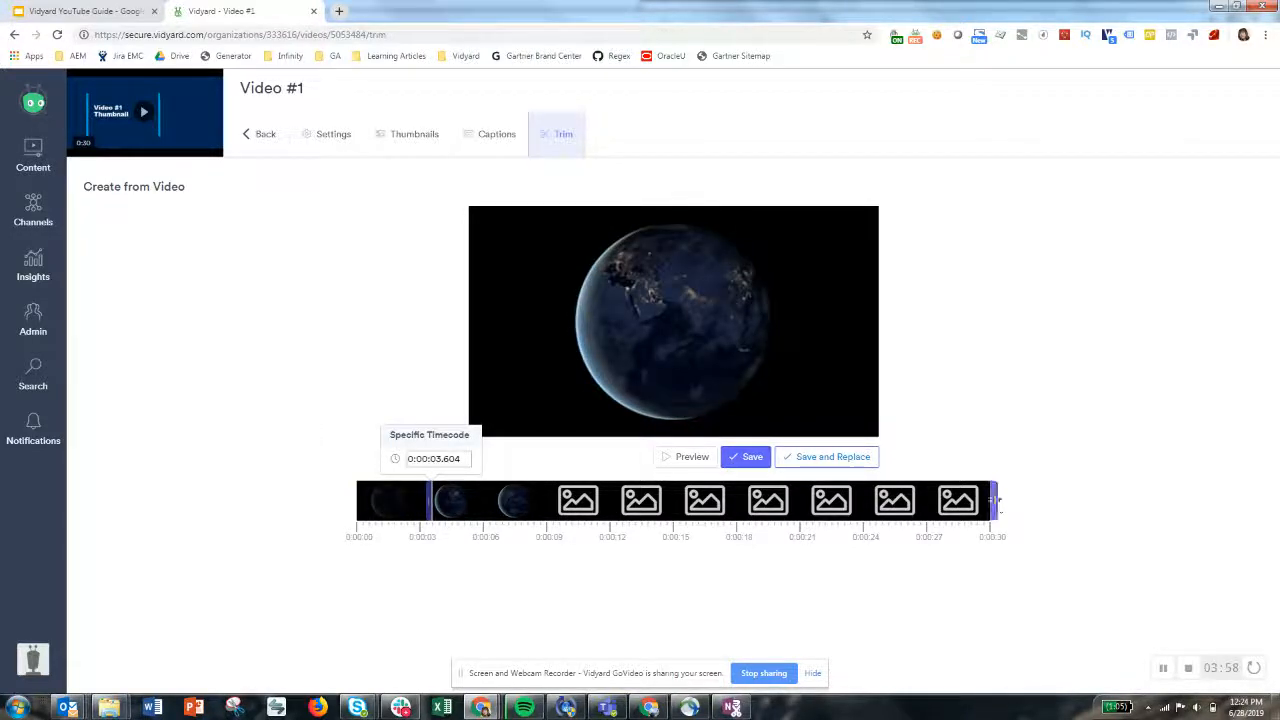
left_click_drag(994, 503, 838, 505)
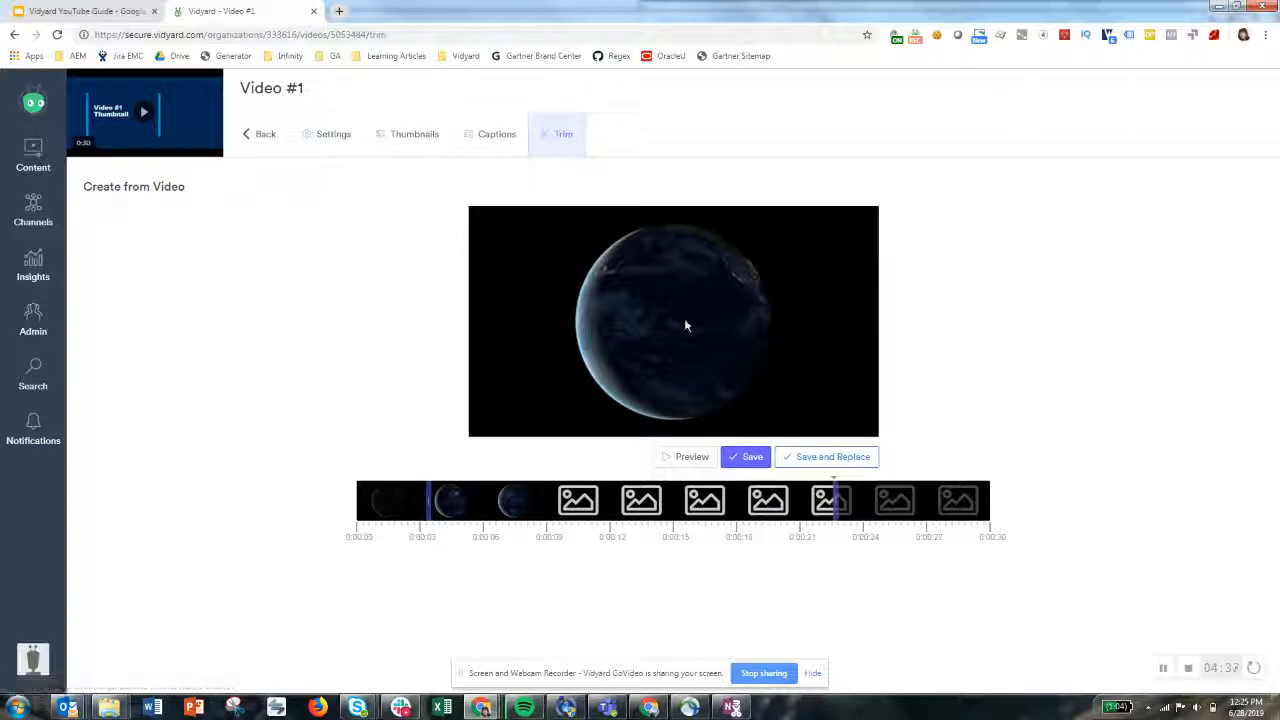
left_click(353, 134)
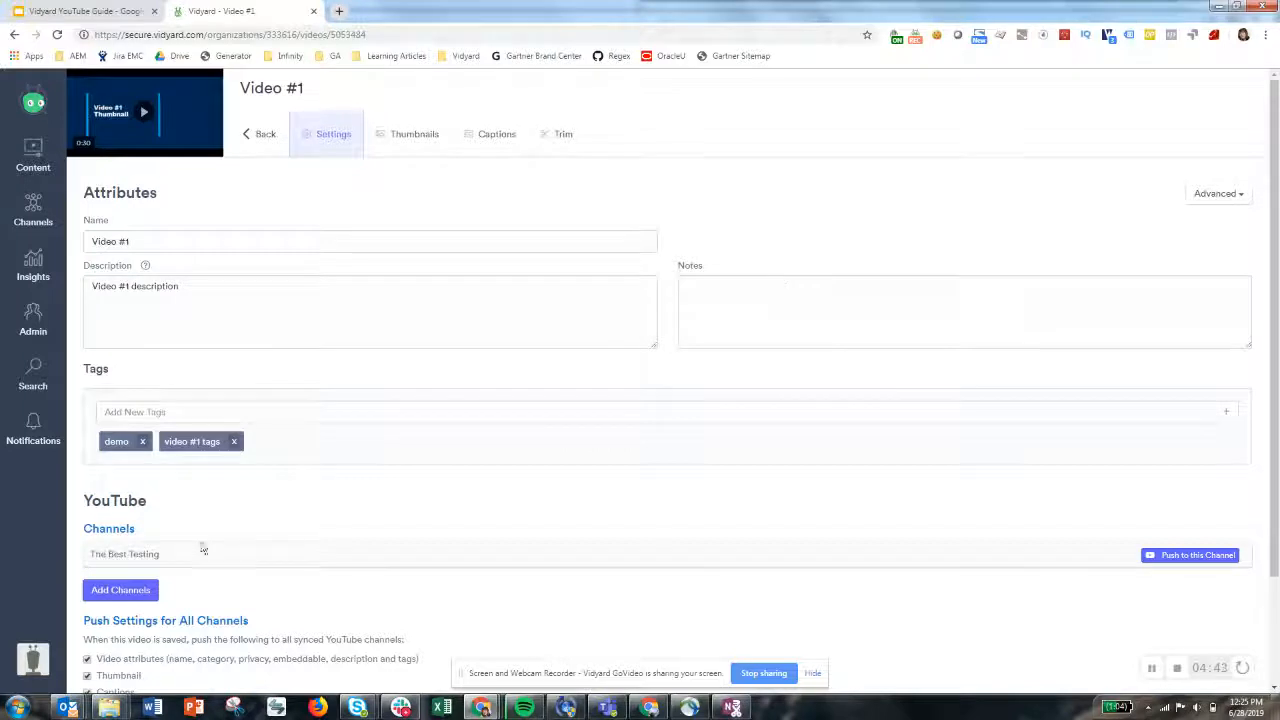
Push the video to The Best Testing YouTube channel with category Education
scroll(210, 550, "down", 2)
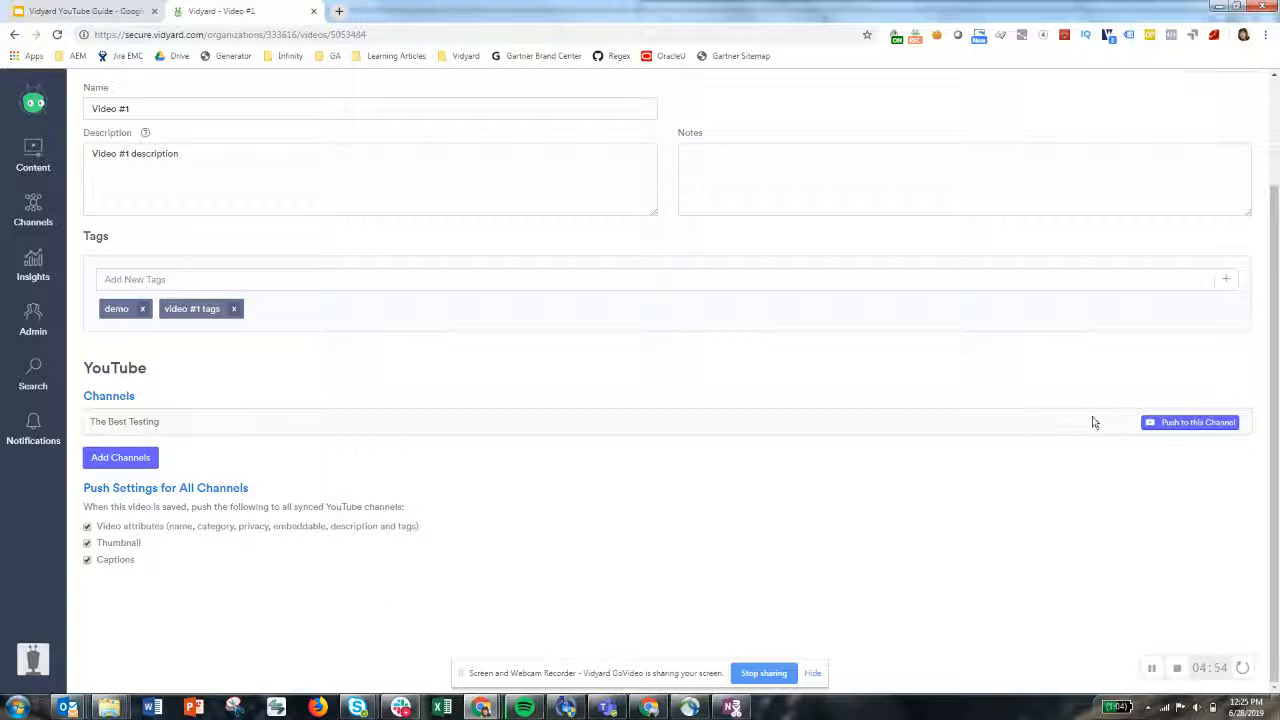
left_click(1177, 428)
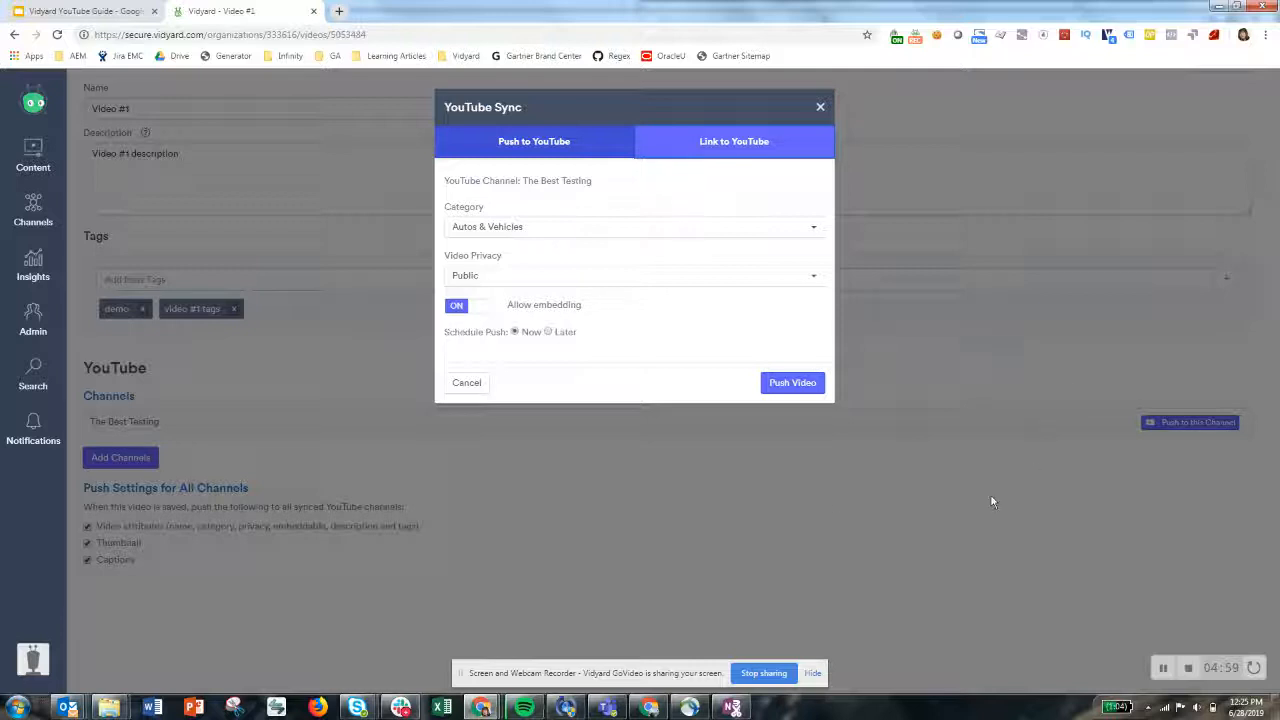
left_click(619, 228)
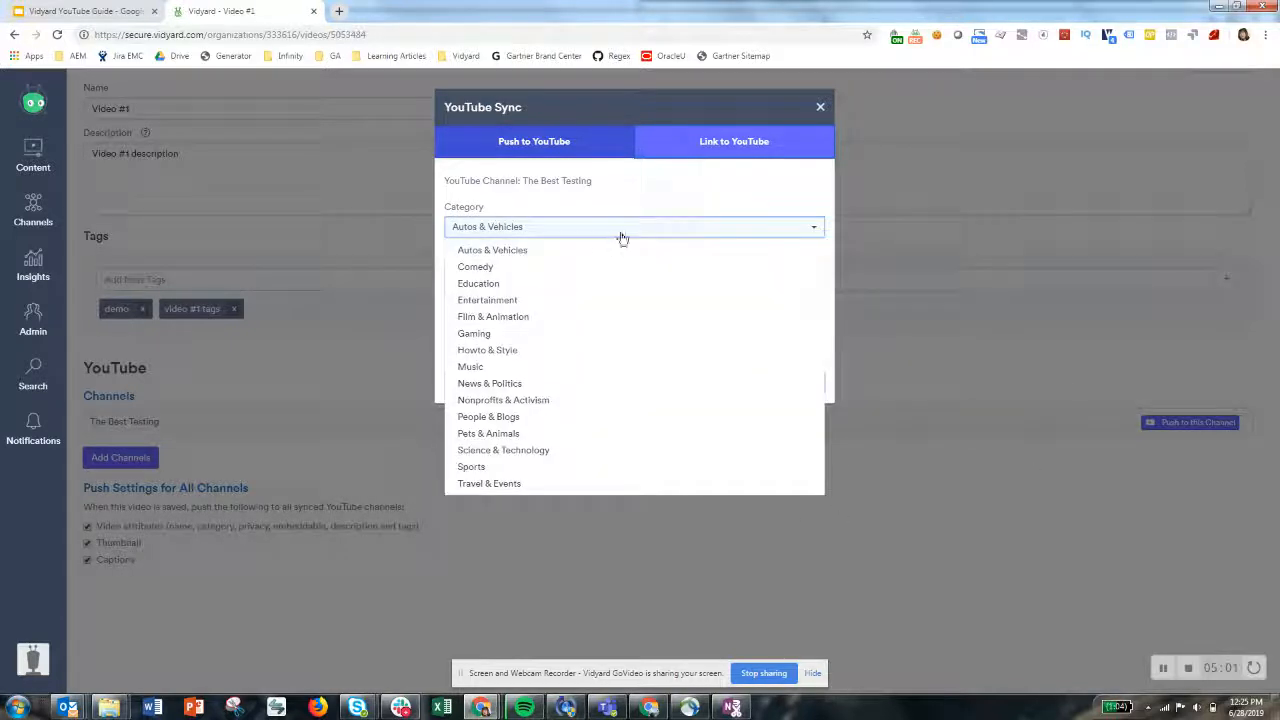
left_click(481, 287)
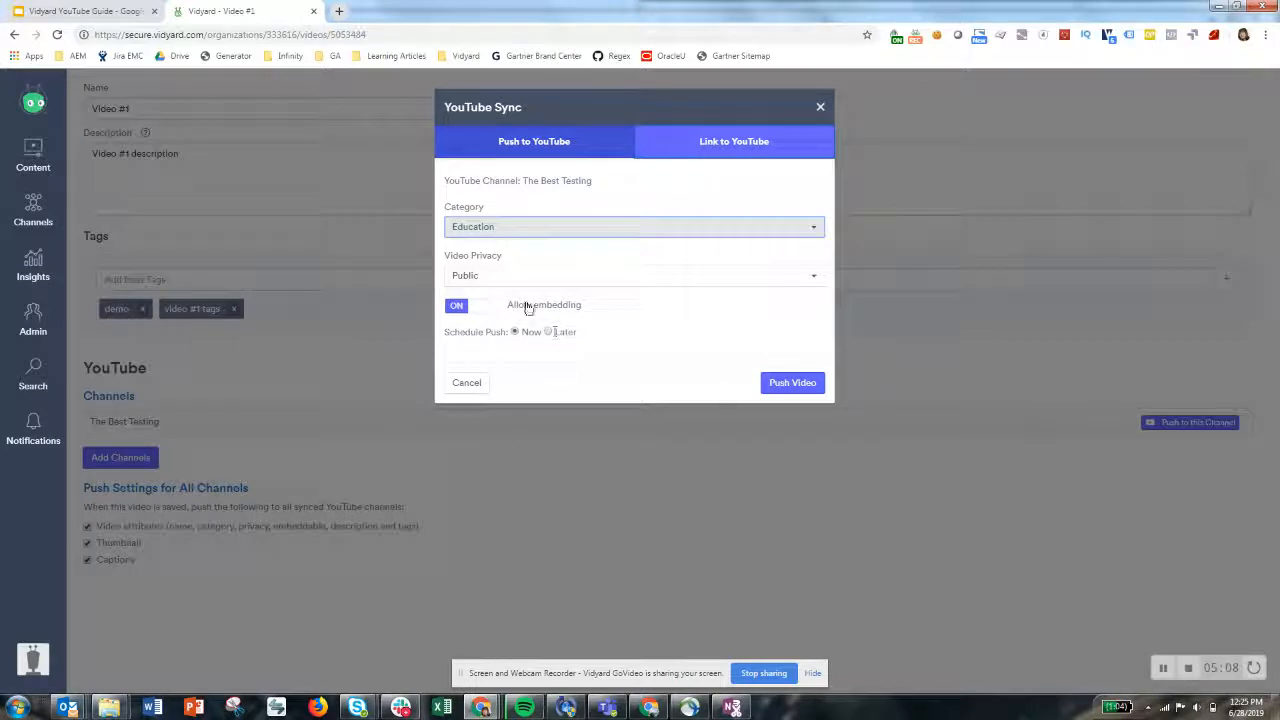
left_click(799, 387)
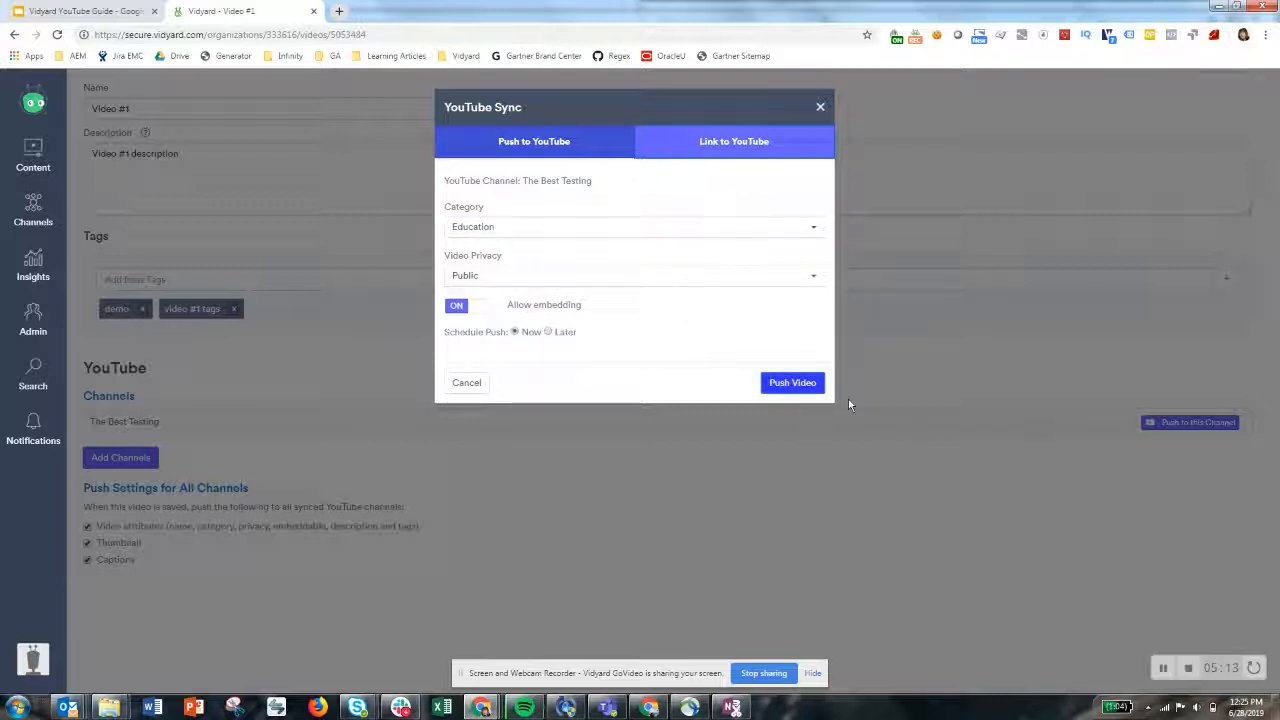
left_click(775, 382)
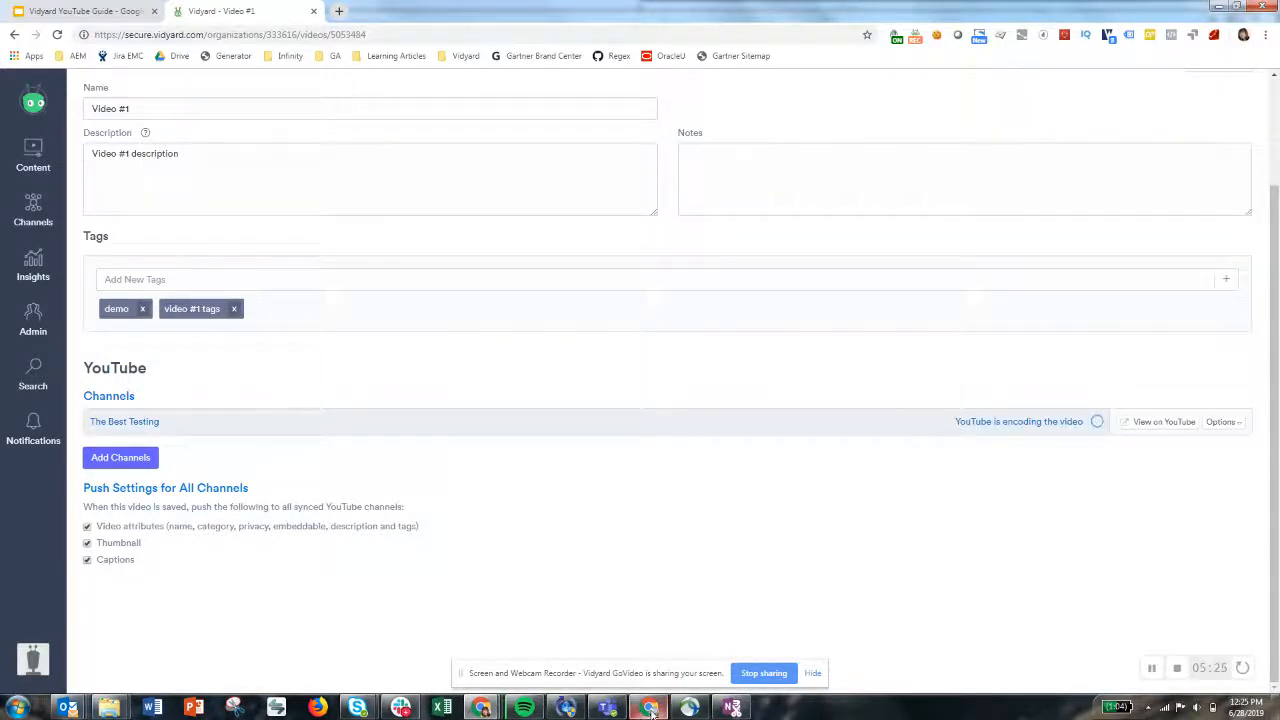
Browse the content library and open Video #2's settings to review its YouTube channel
mouse_move(652, 708)
scroll(900, 630, "up", 2)
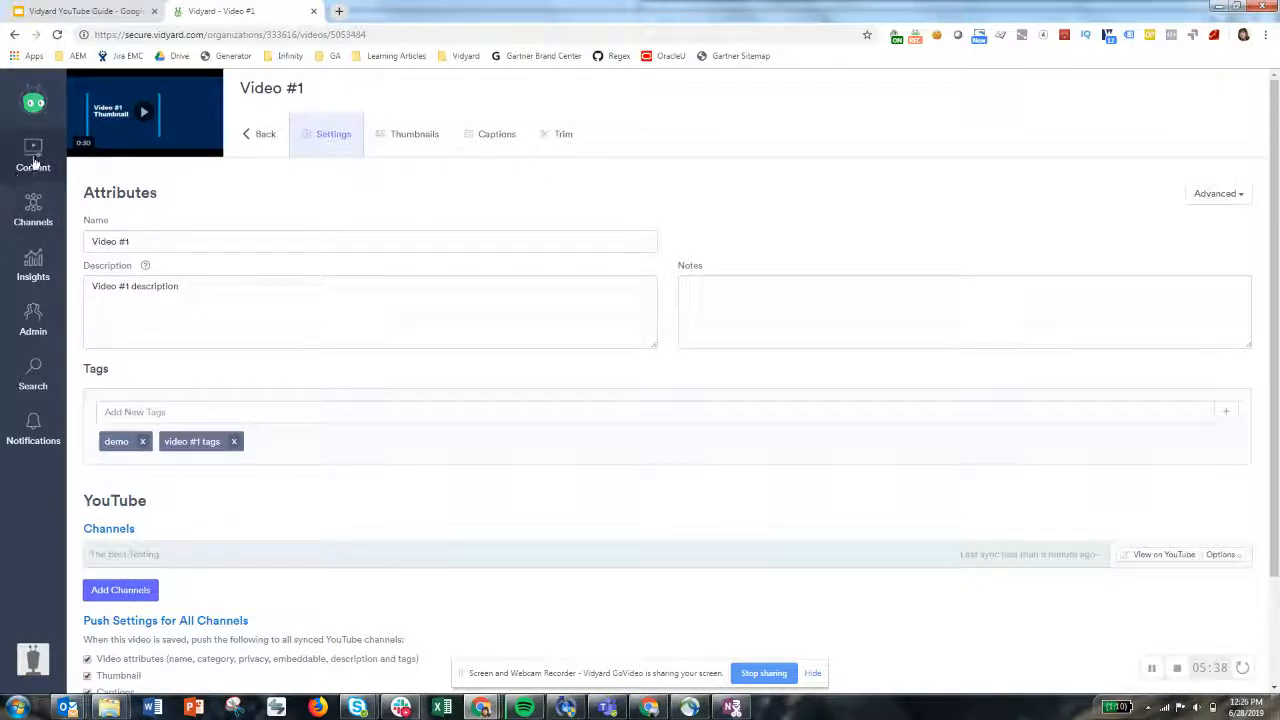
mouse_move(33, 162)
left_click(98, 192)
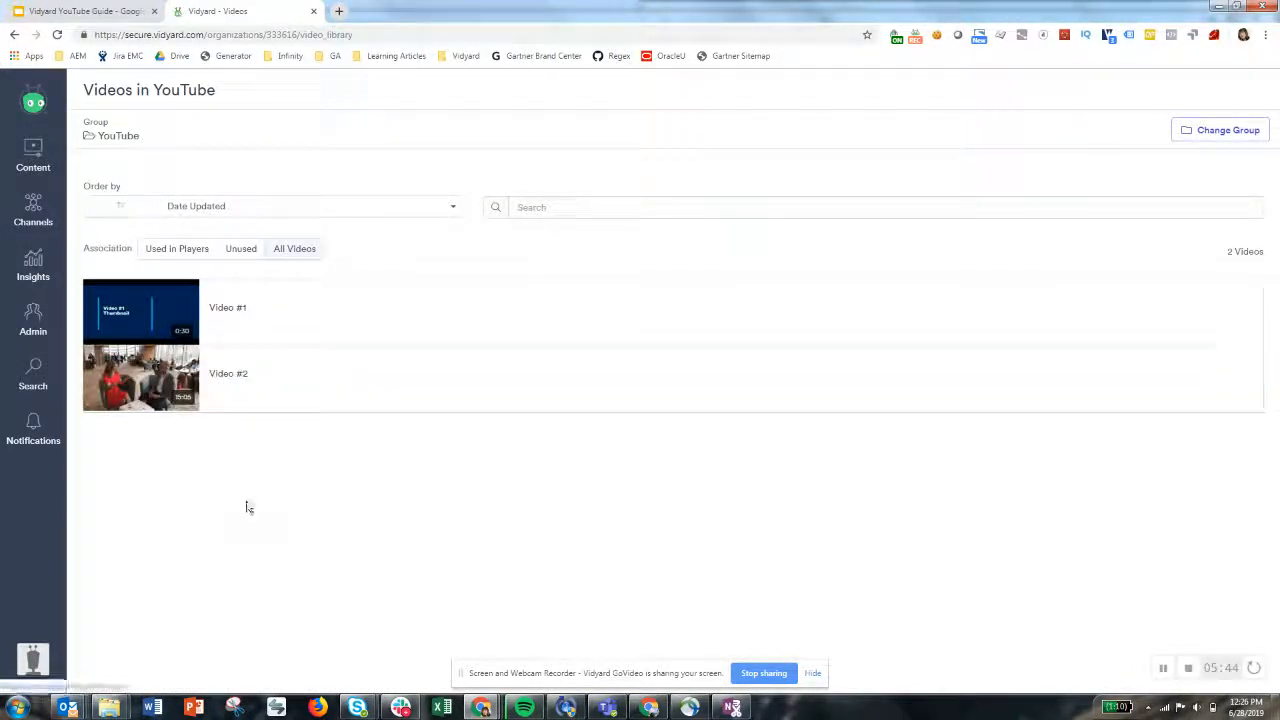
mouse_move(163, 391)
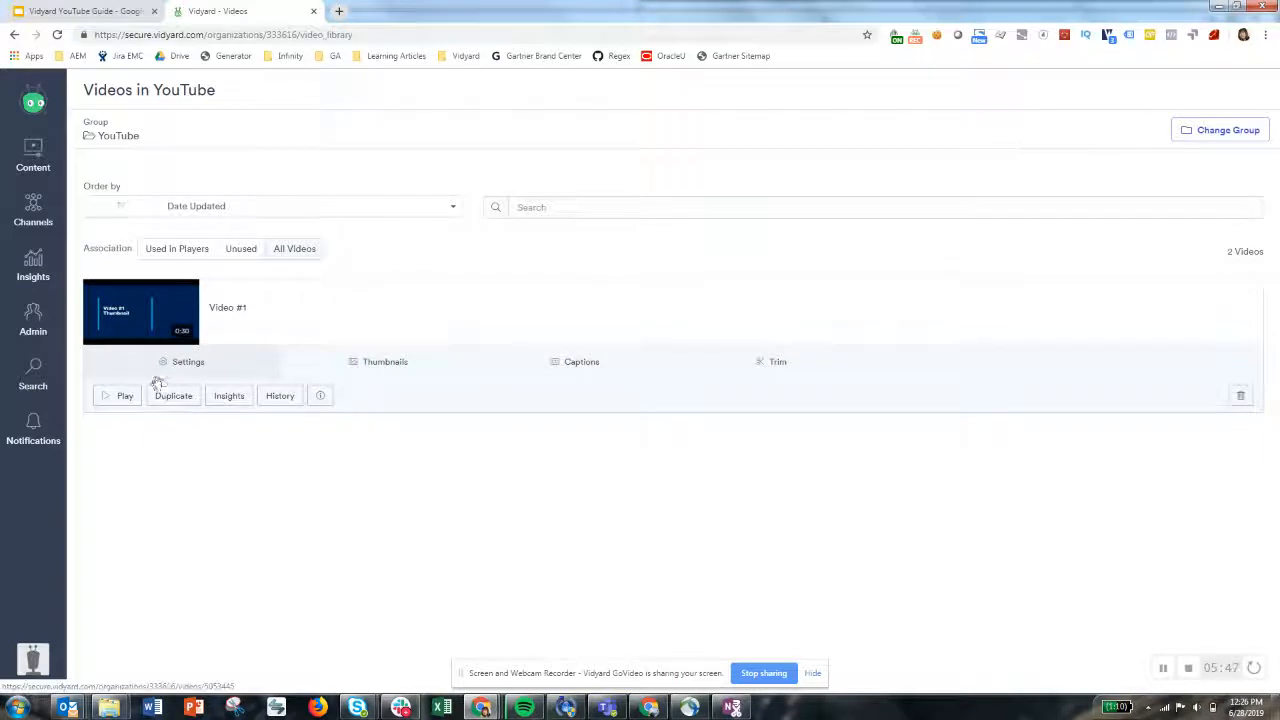
left_click(175, 370)
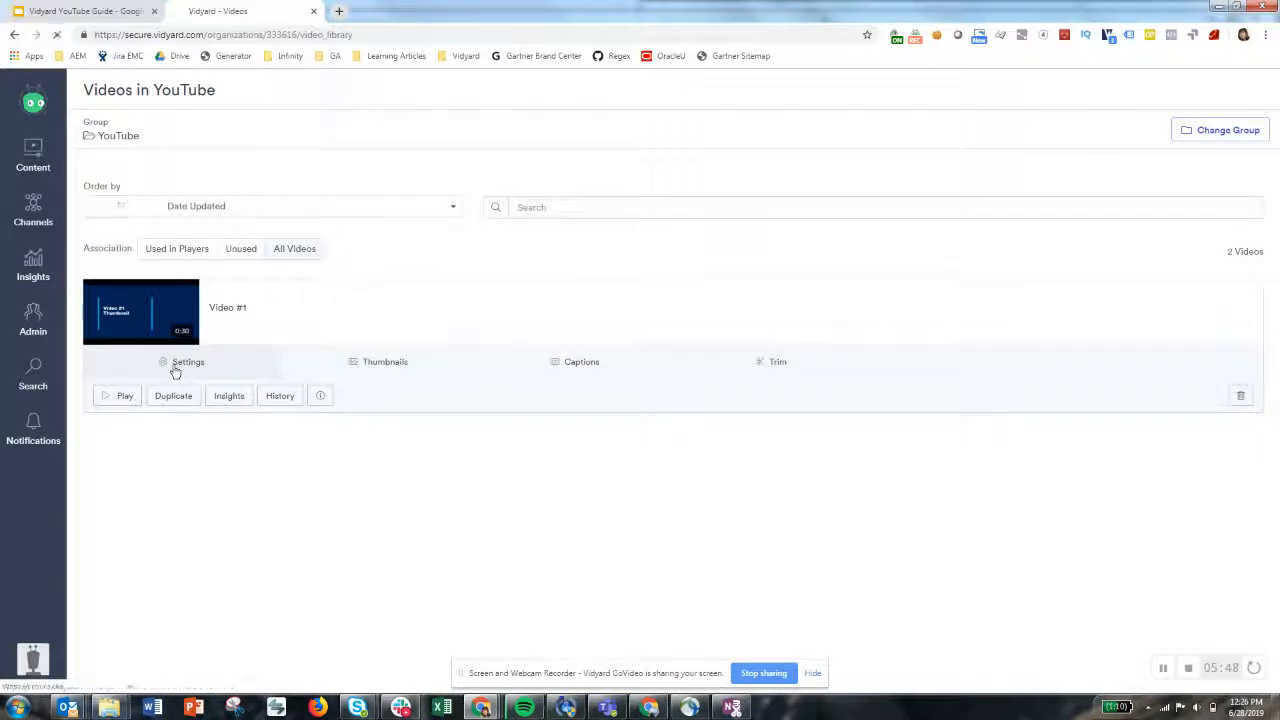
scroll(463, 486, "down", 2)
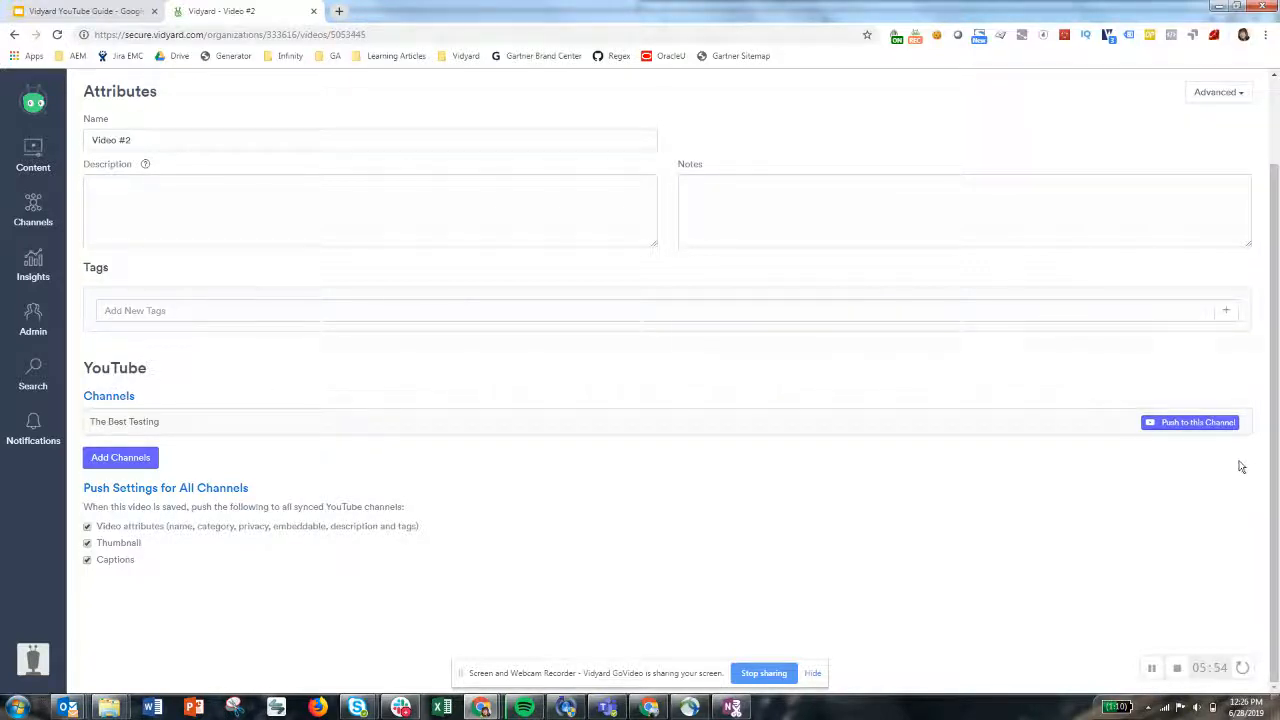
Open Video #1's settings and review its YouTube channel sync options
mouse_move(49, 169)
left_click(110, 192)
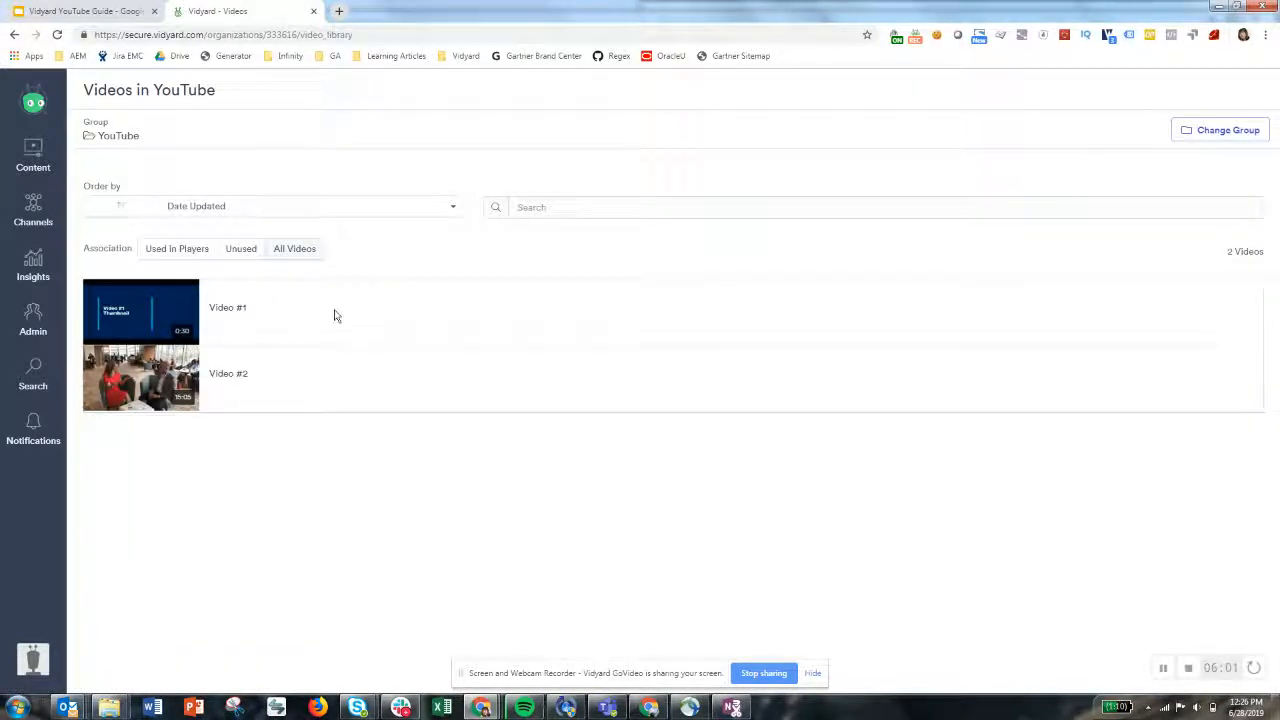
left_click(204, 306)
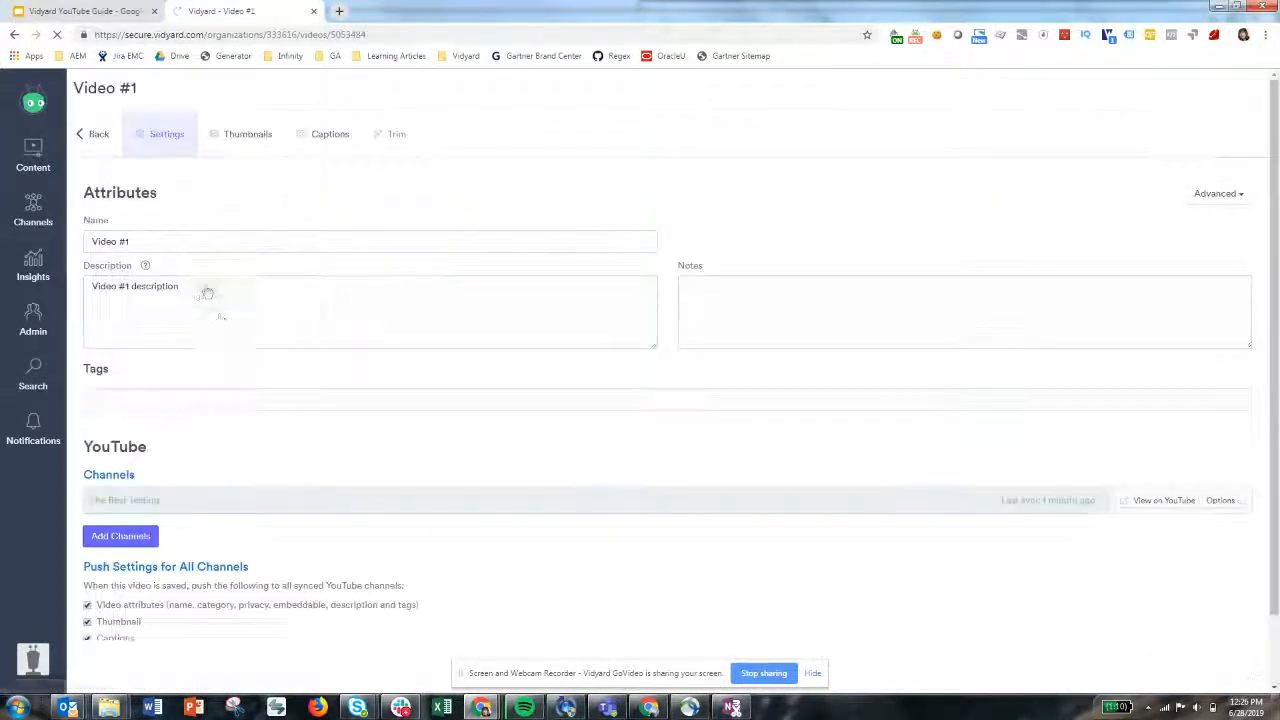
scroll(894, 500, "down", 1)
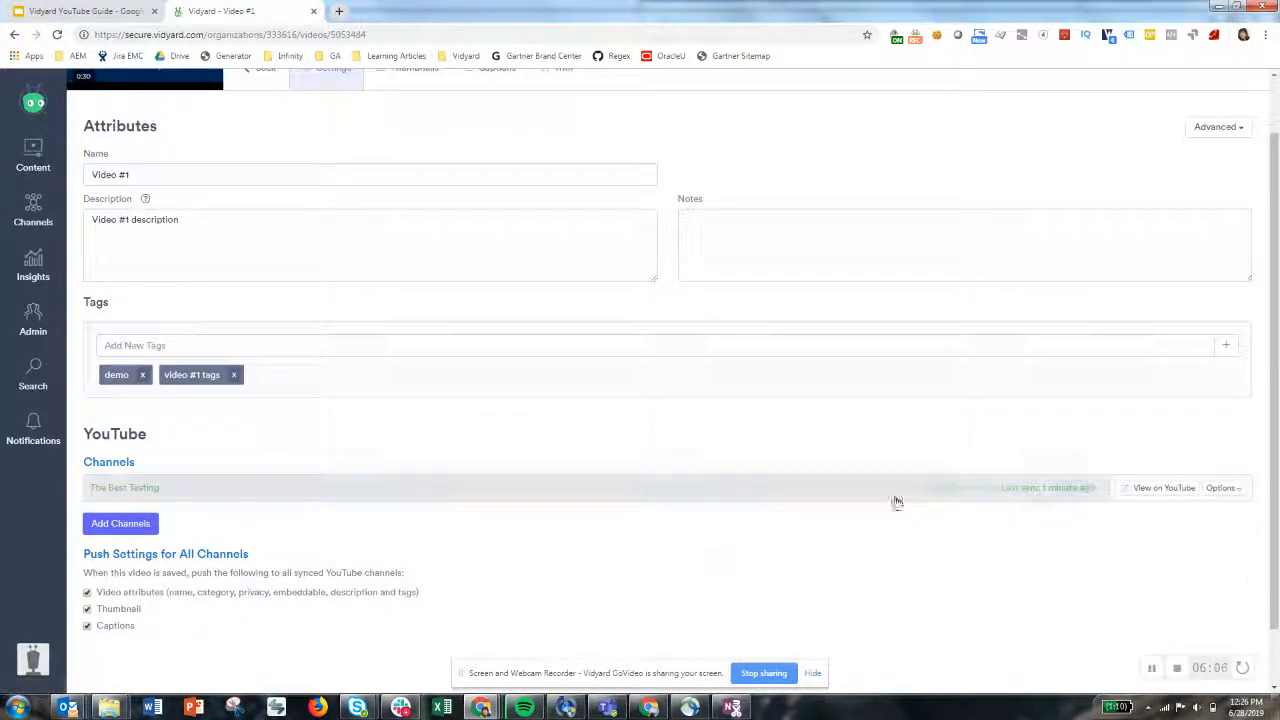
left_click(1236, 488)
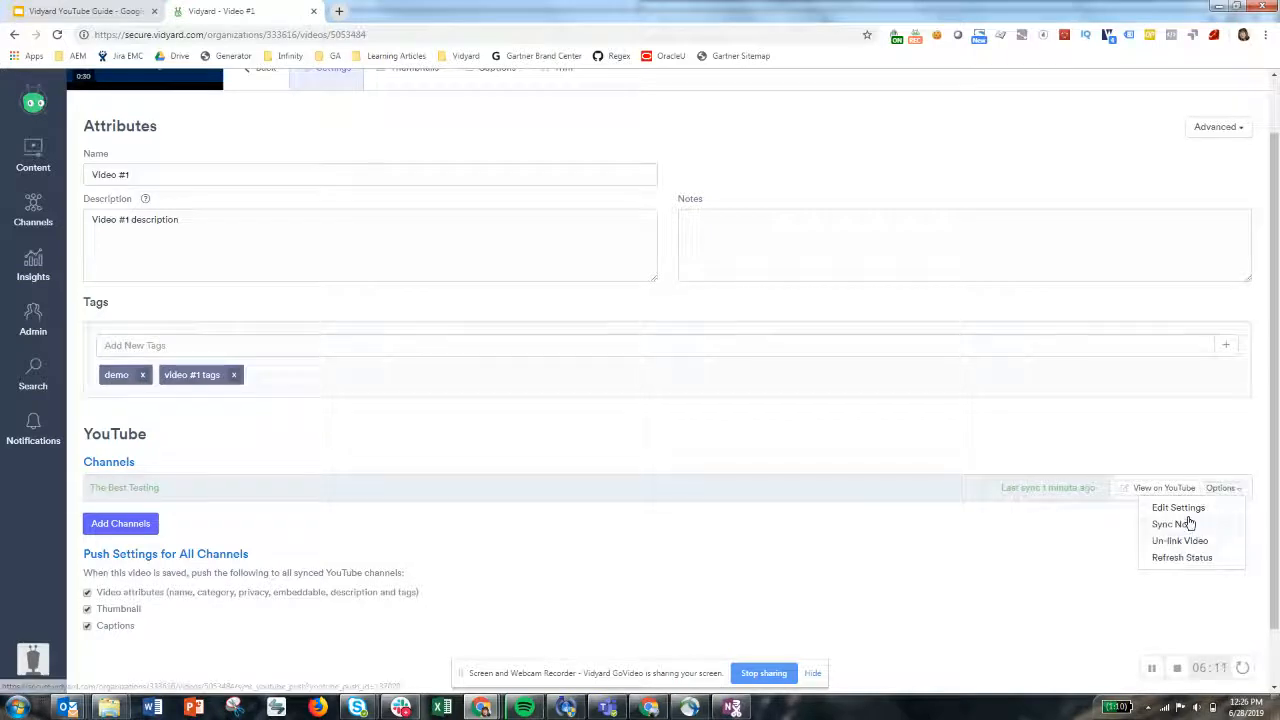
left_click(537, 582)
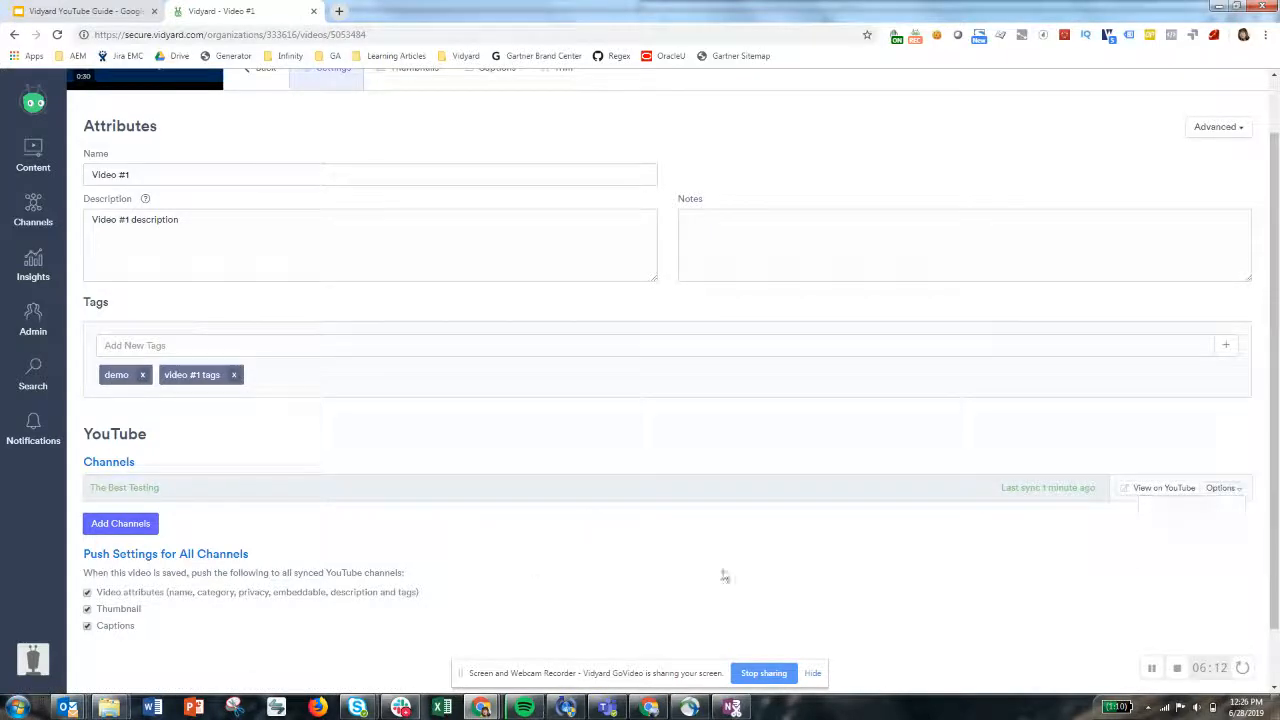
scroll(656, 470, "up", 2)
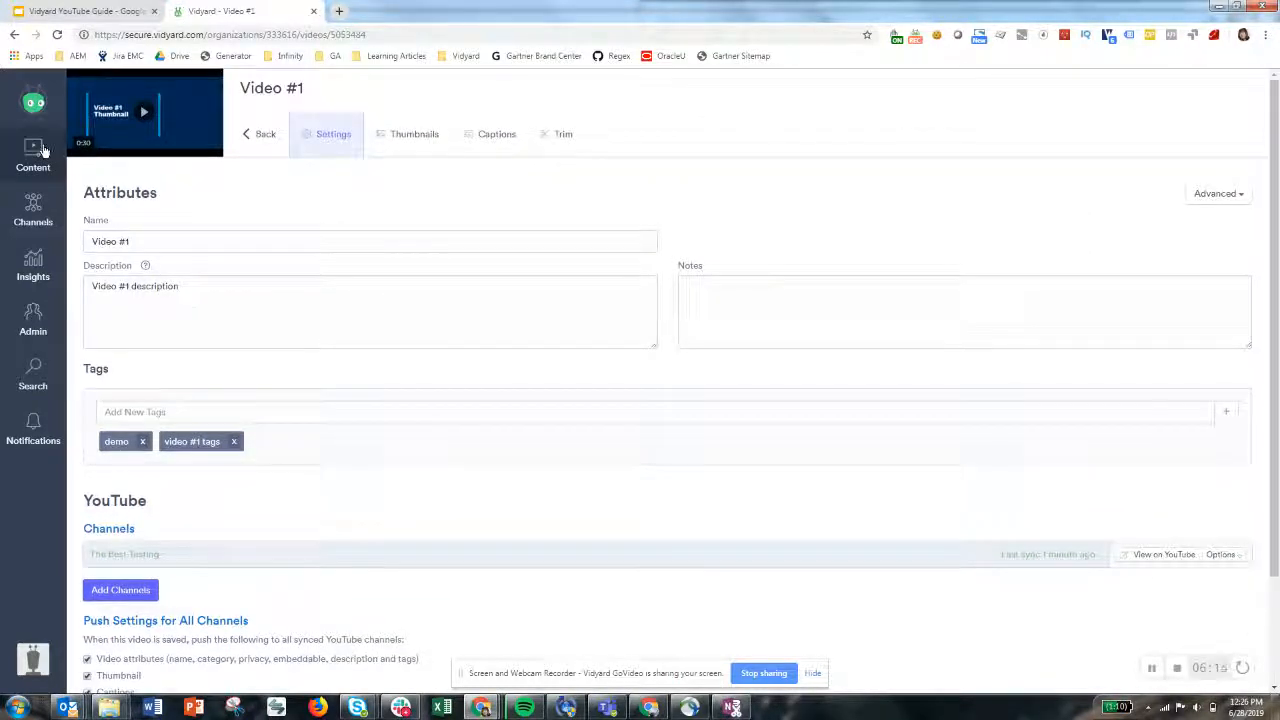
Open Video #2's settings and set its description to Video #2
mouse_move(36, 152)
left_click(91, 188)
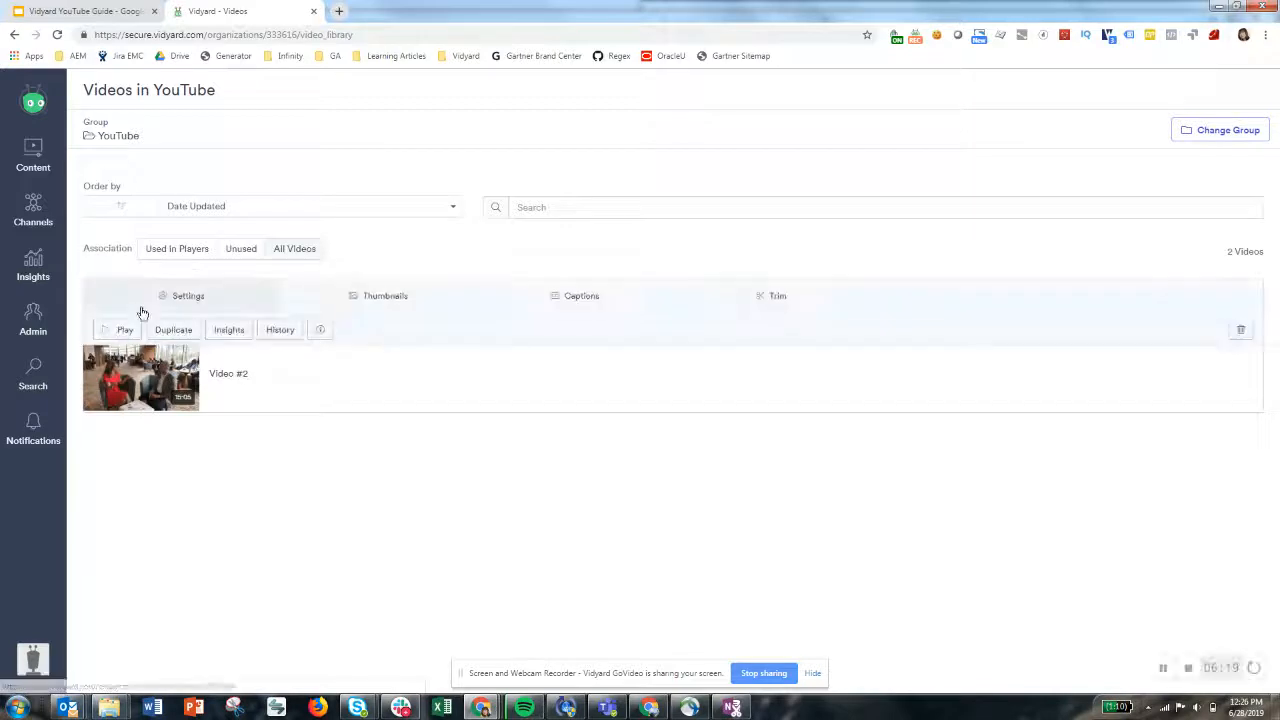
left_click(179, 375)
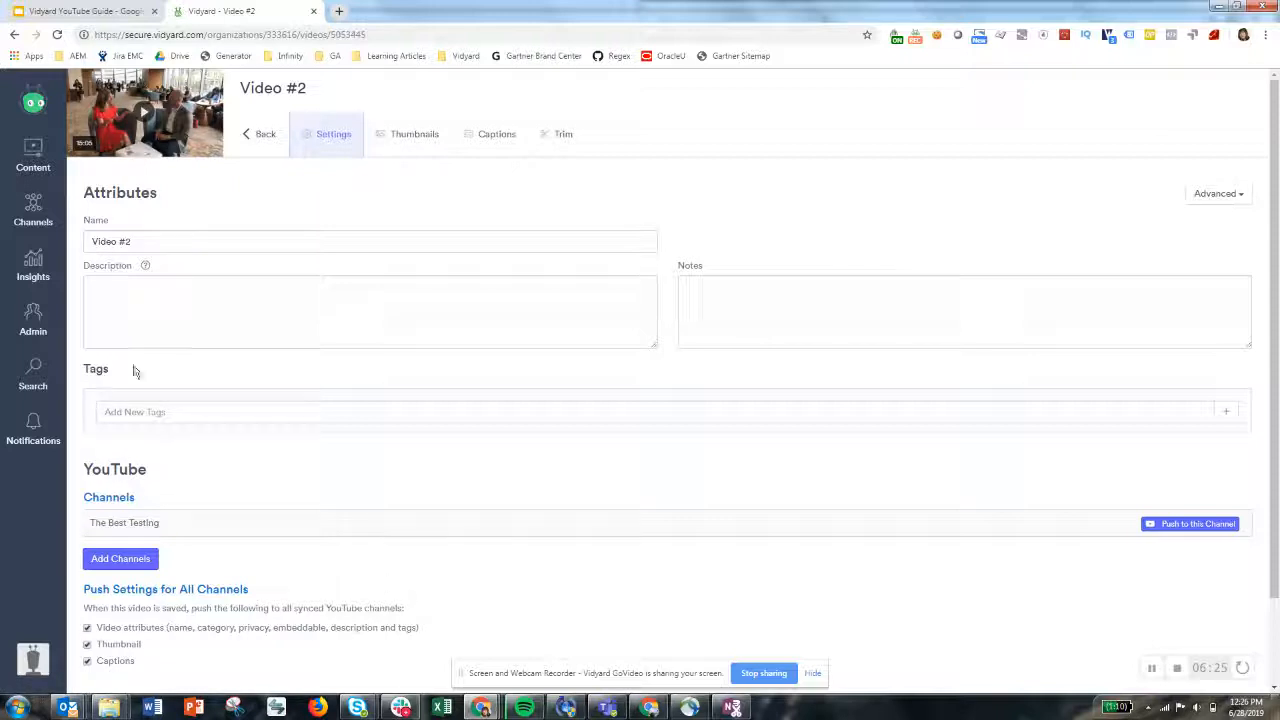
left_click(141, 290)
type("Video #2")
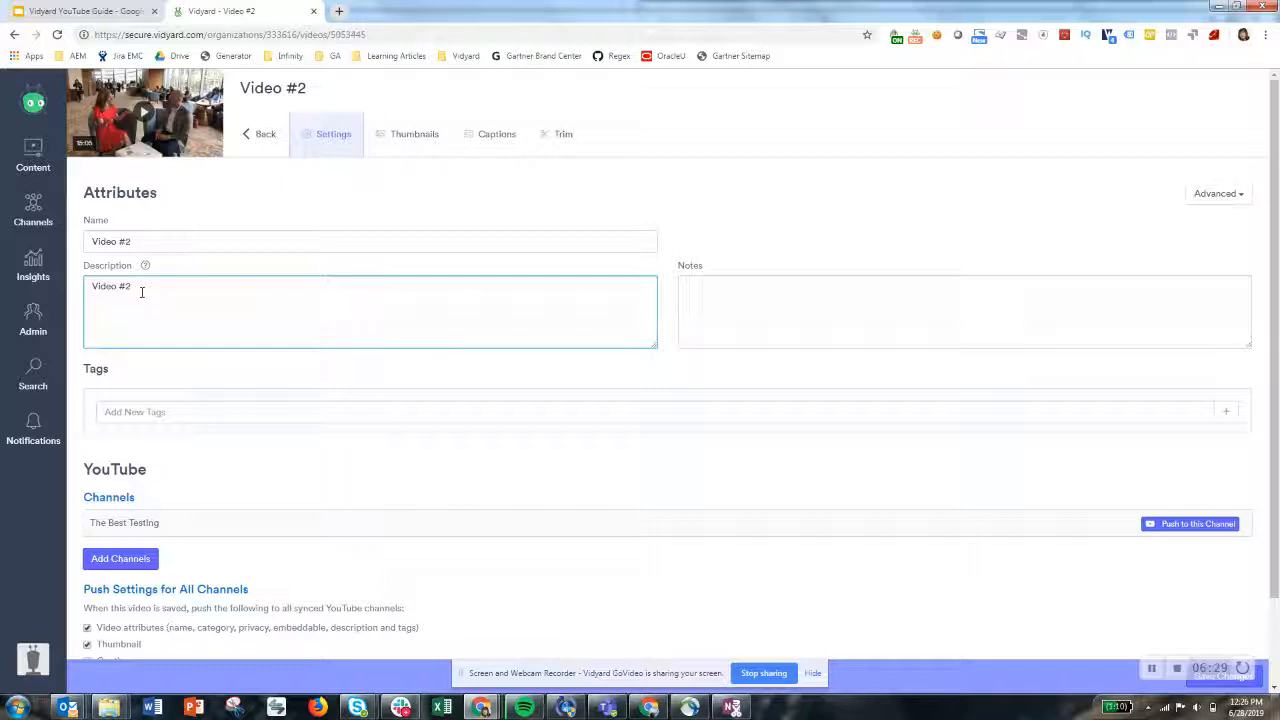
left_click_drag(141, 291, 79, 285)
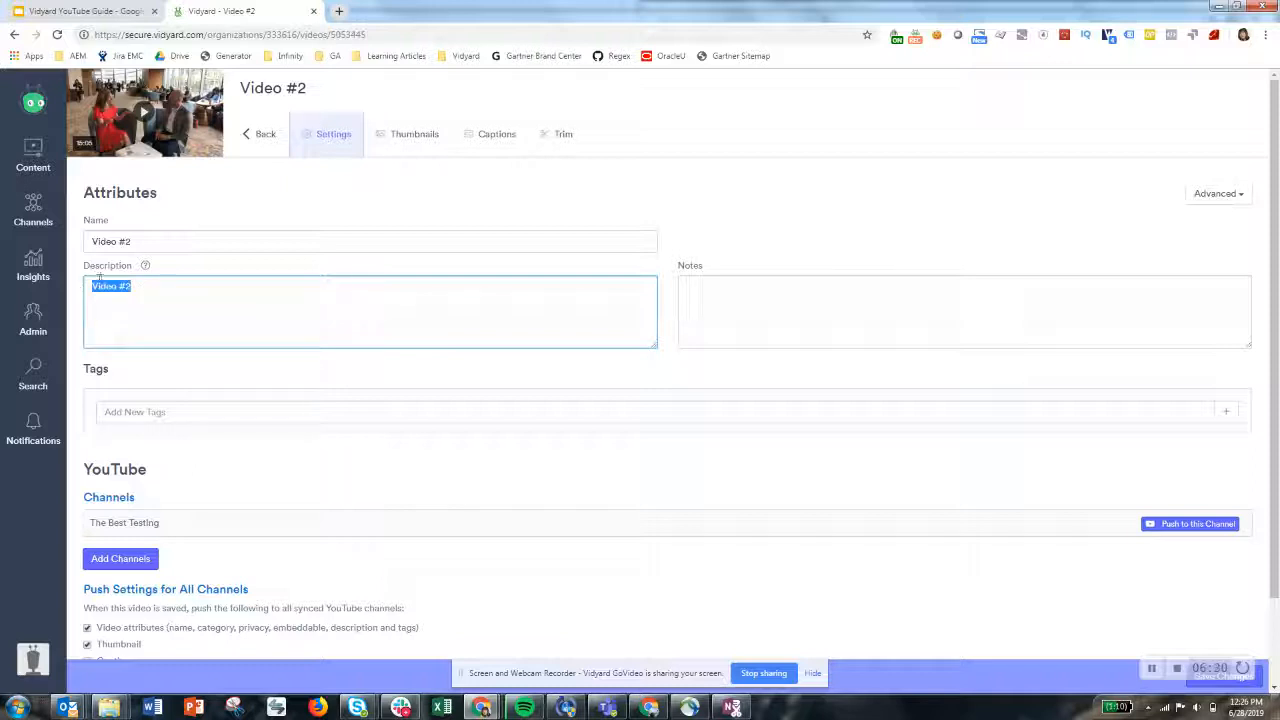
Add the tag demo to Video #2 and save the settings
left_click(495, 410)
type("demo")
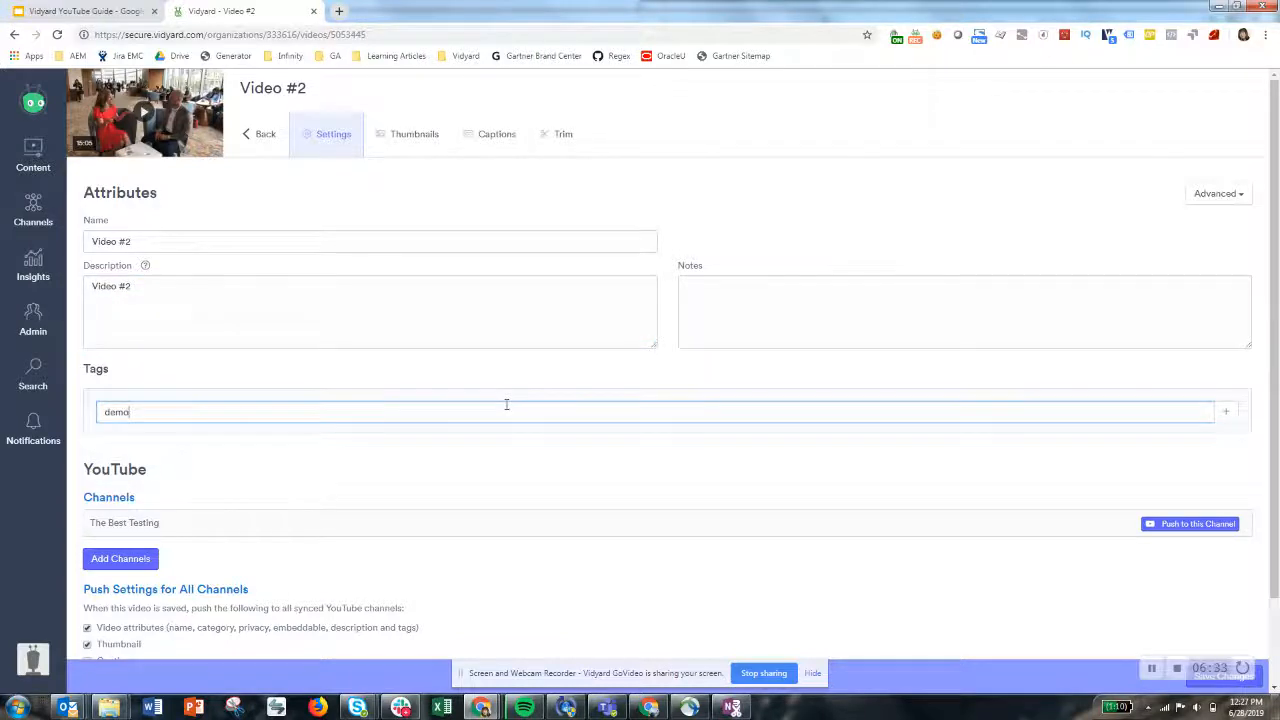
key("Return")
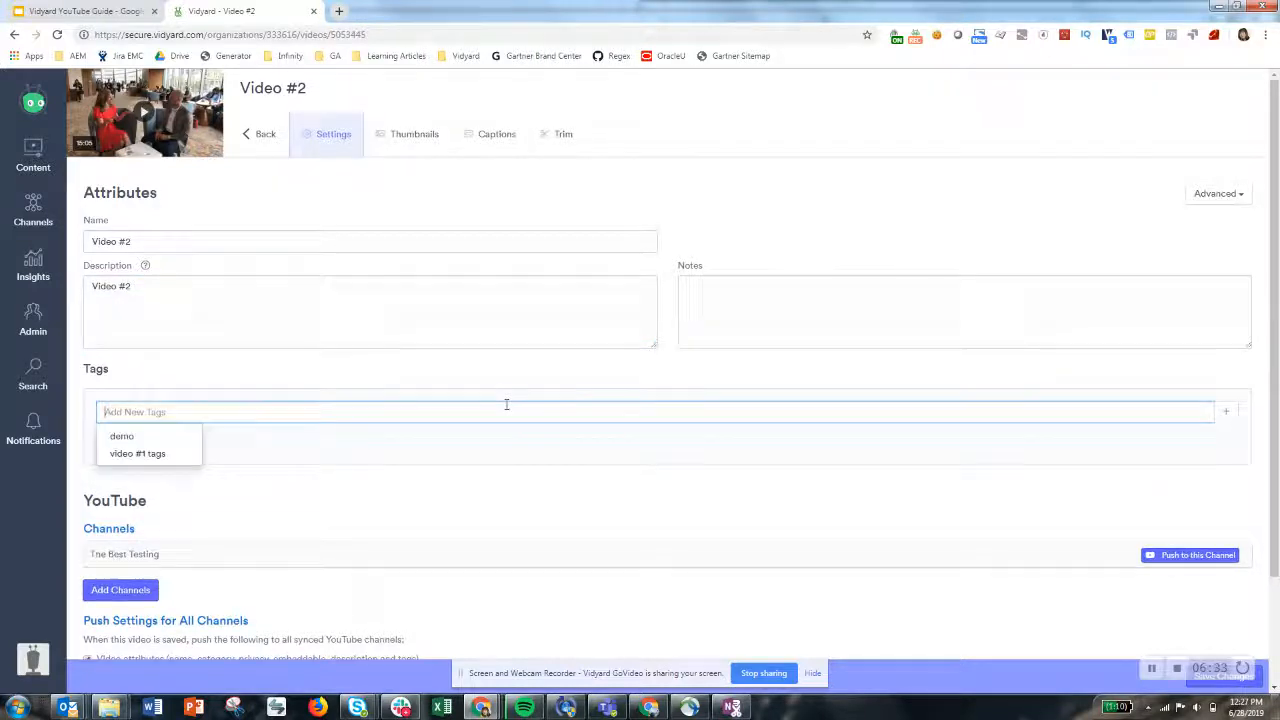
left_click(485, 505)
scroll(271, 489, "down", 2)
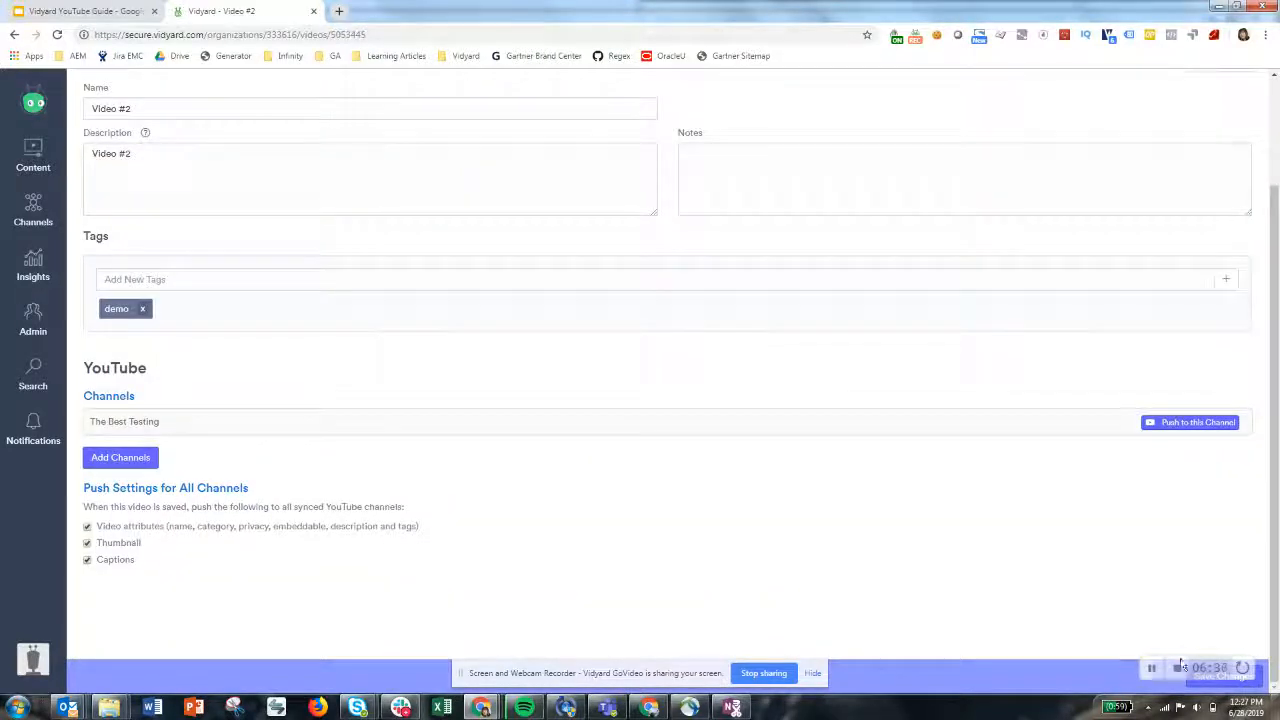
left_click(1257, 689)
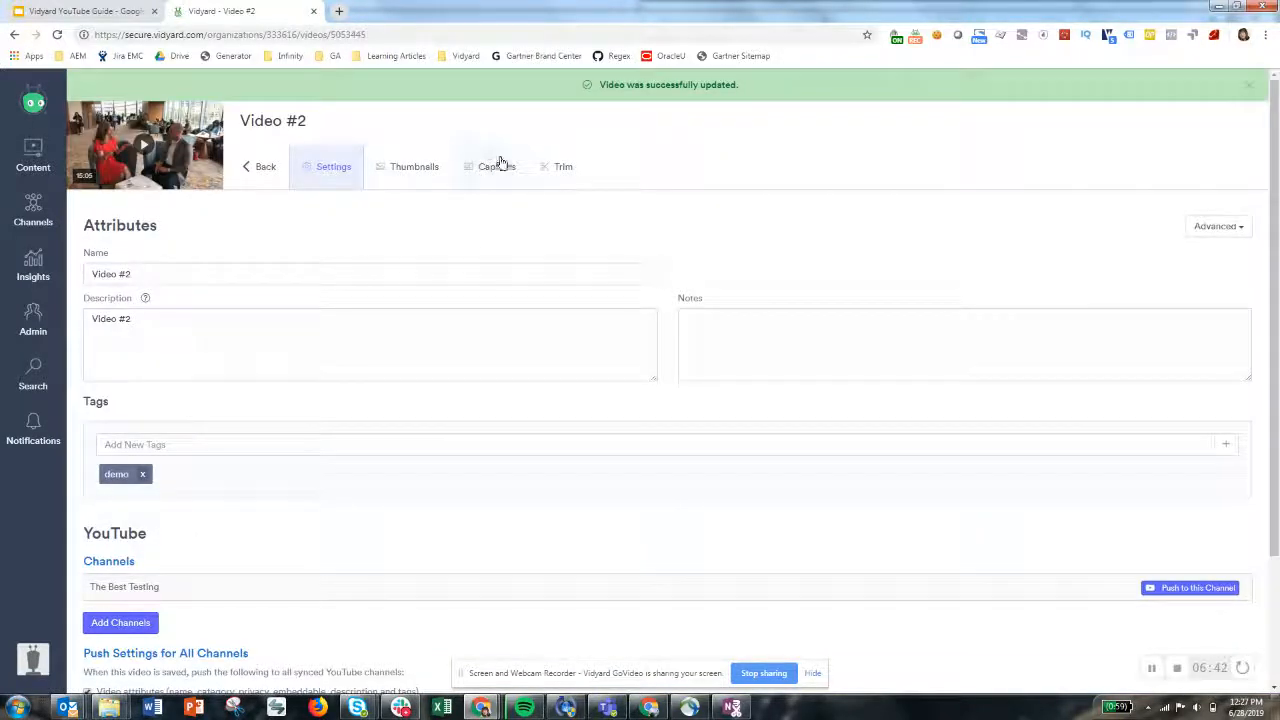
Edit Video #2's English caption so the first cue reads "Hi, I'm" plus the speaker's full name, and save
left_click(500, 165)
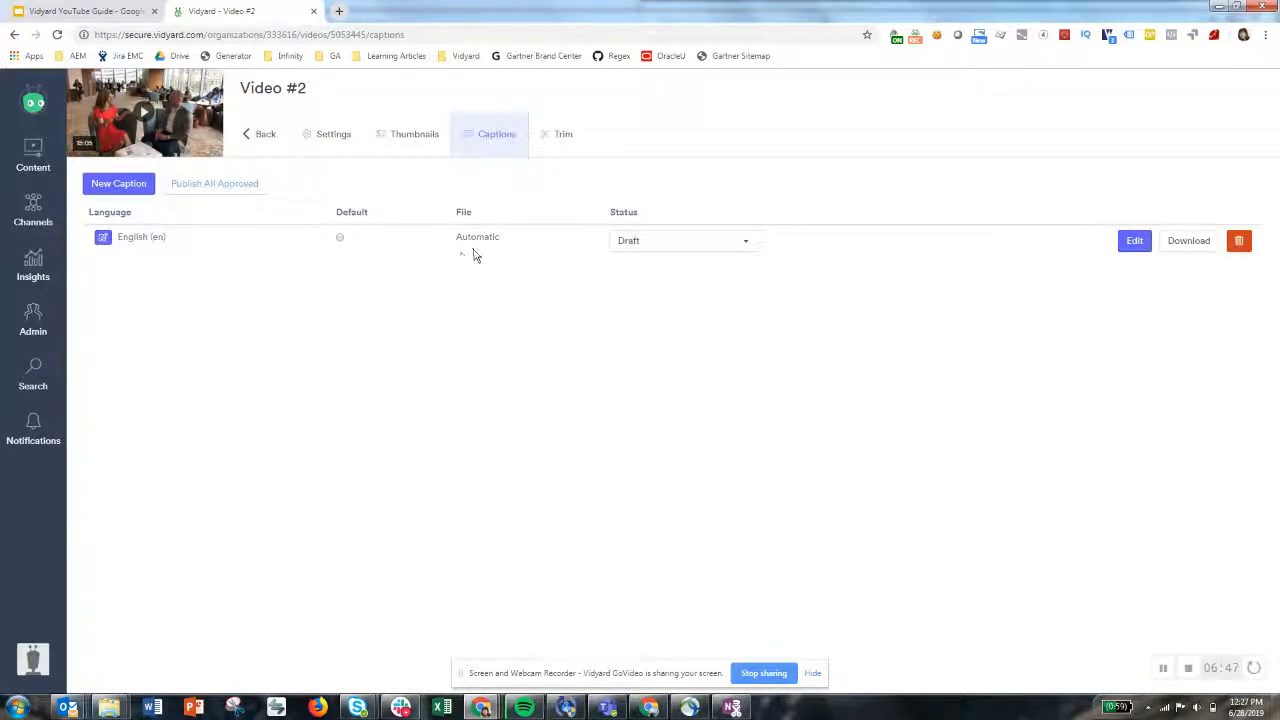
left_click(1133, 246)
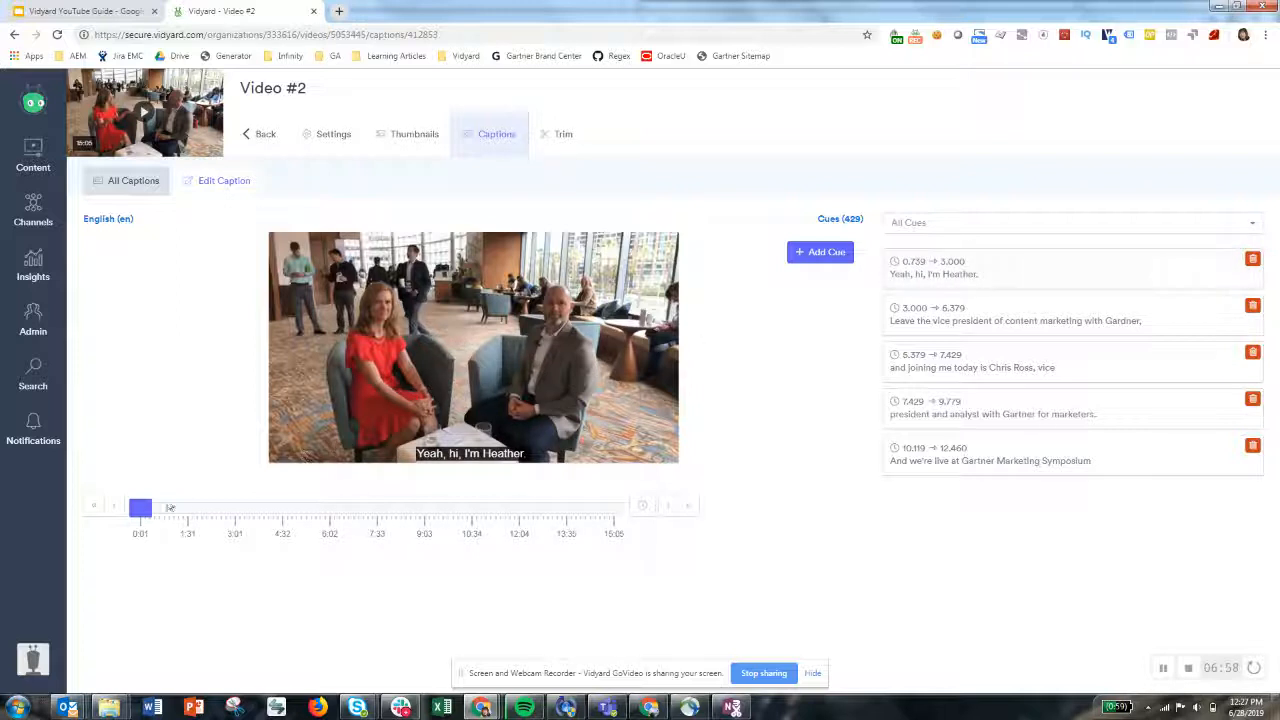
left_click(163, 508)
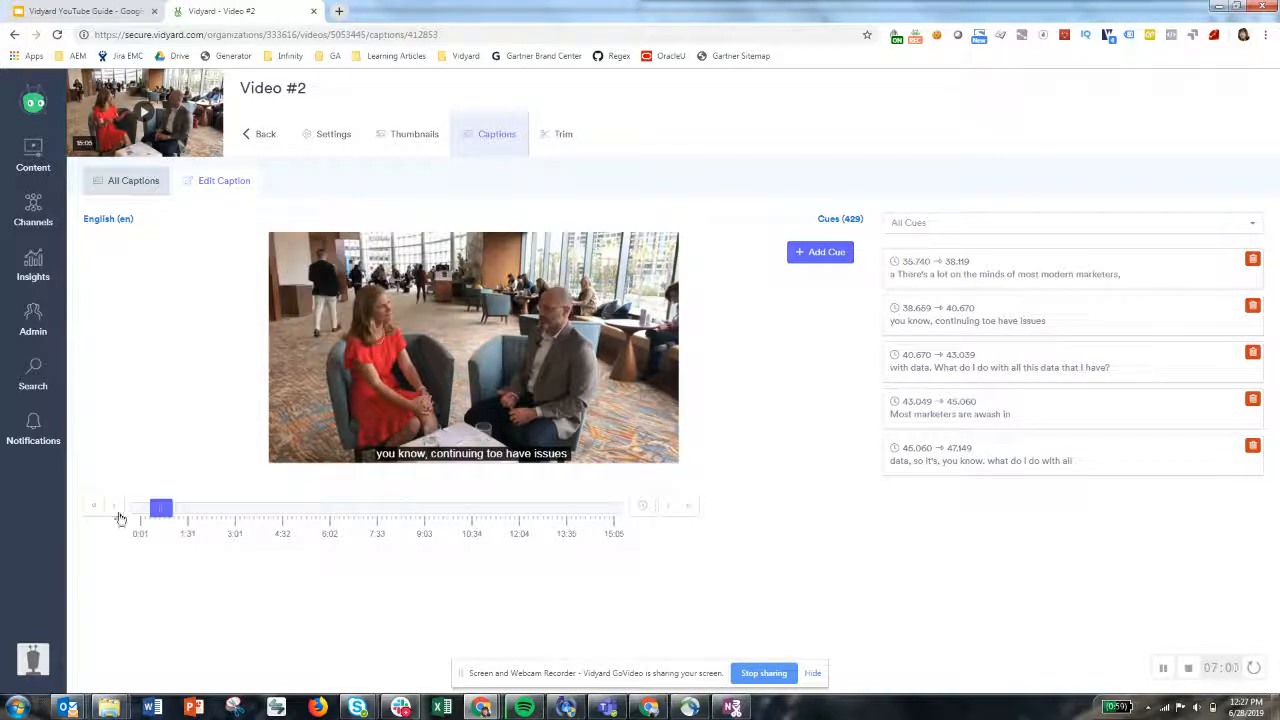
left_click(147, 509)
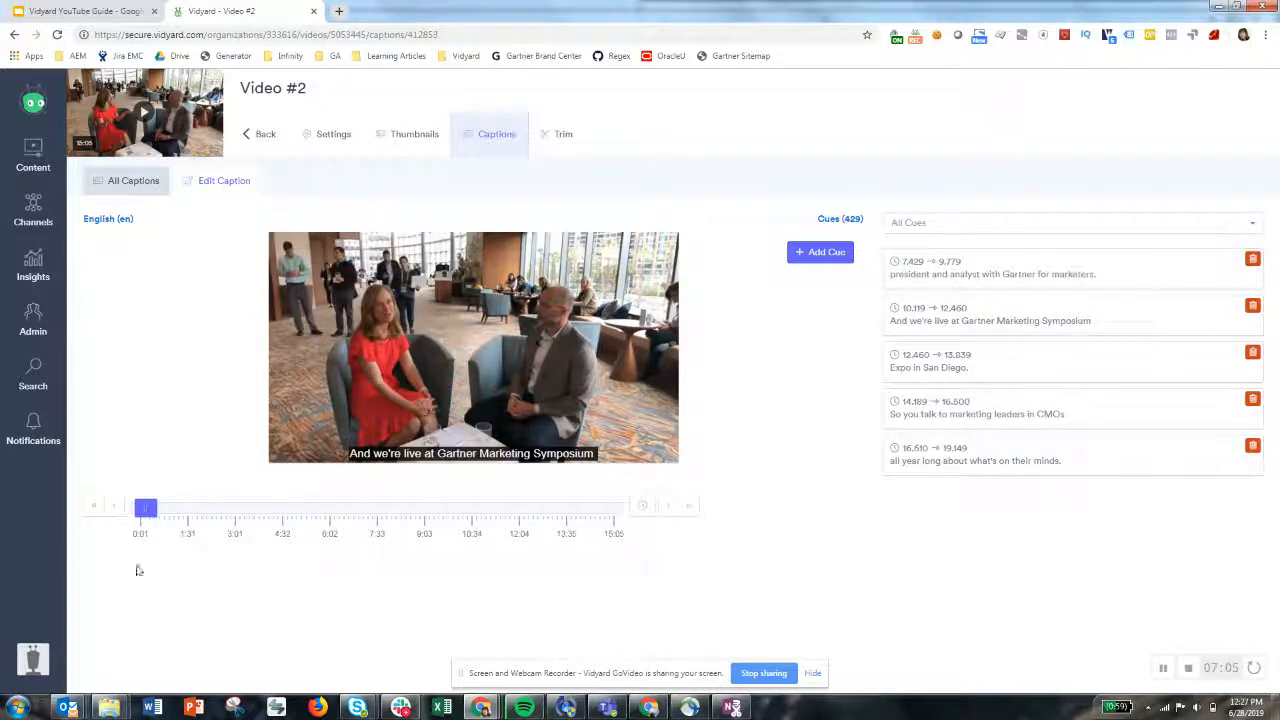
left_click_drag(148, 517, 139, 510)
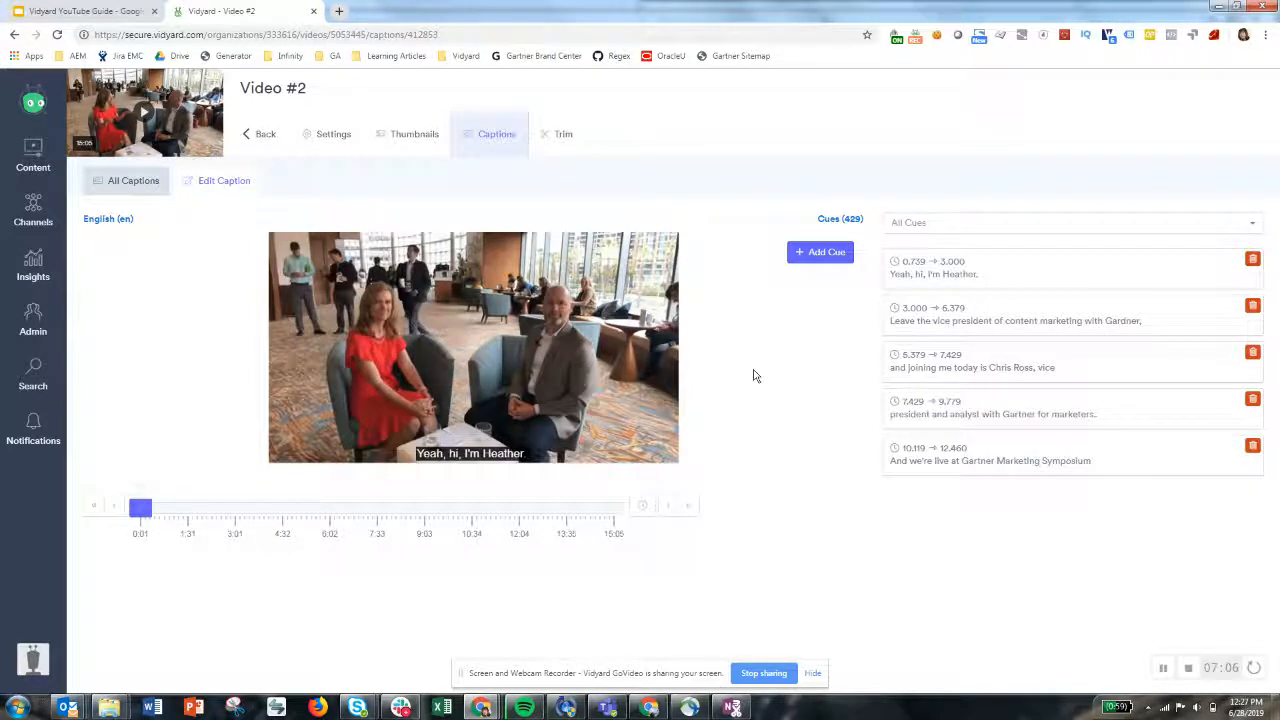
left_click(957, 286)
left_click_drag(216, 614, 32, 590)
type("Hi")
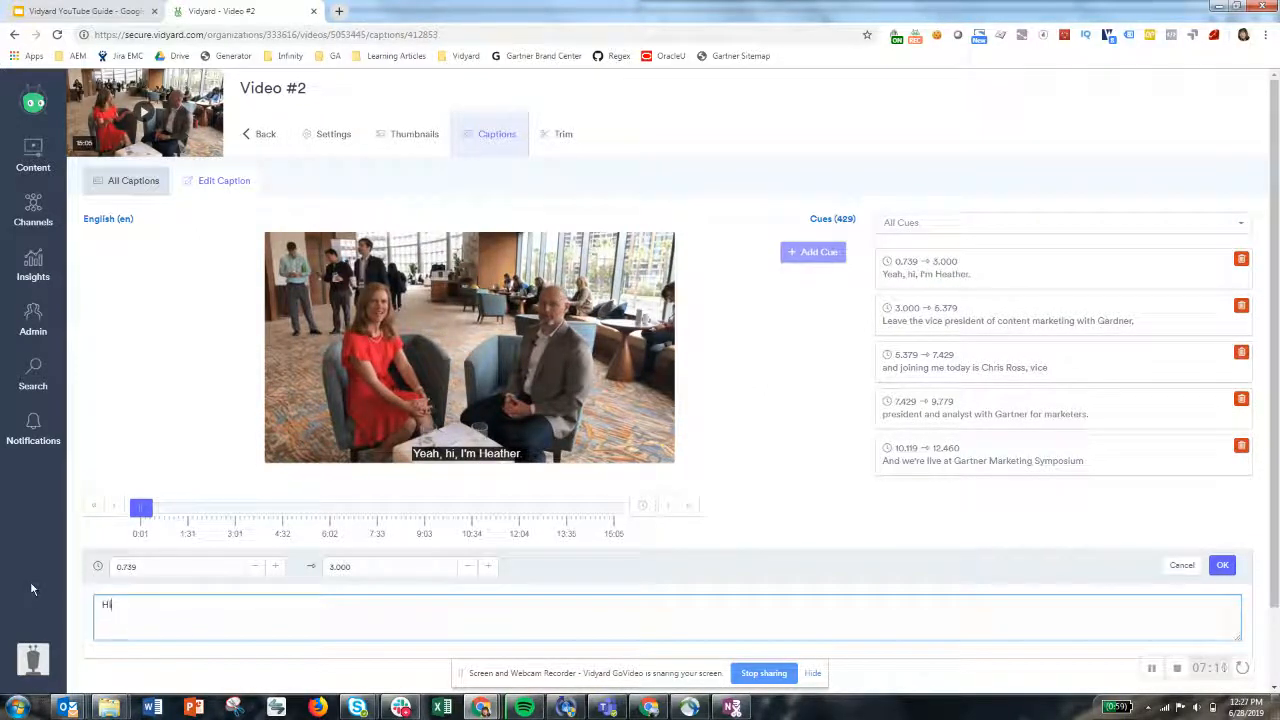
left_click(1222, 565)
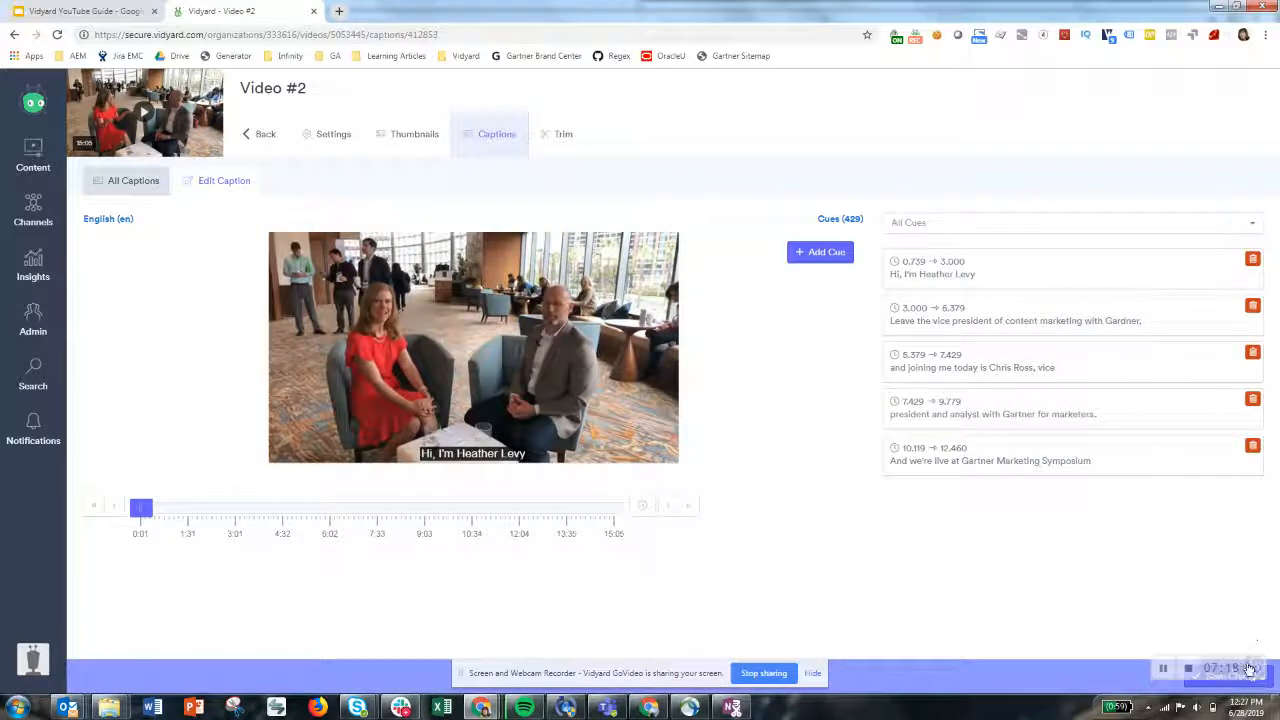
left_click(1268, 686)
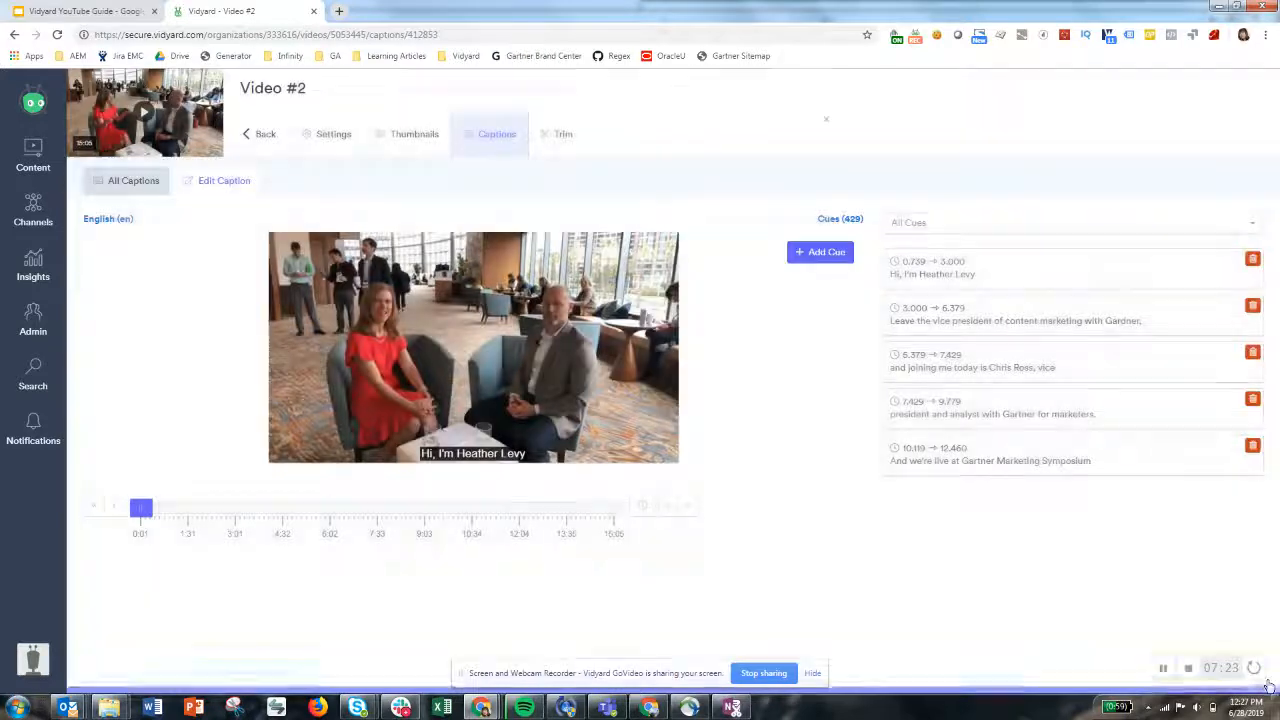
Open the second caption cue for editing, step through the following cues, and close the cue editor
left_click(1007, 326)
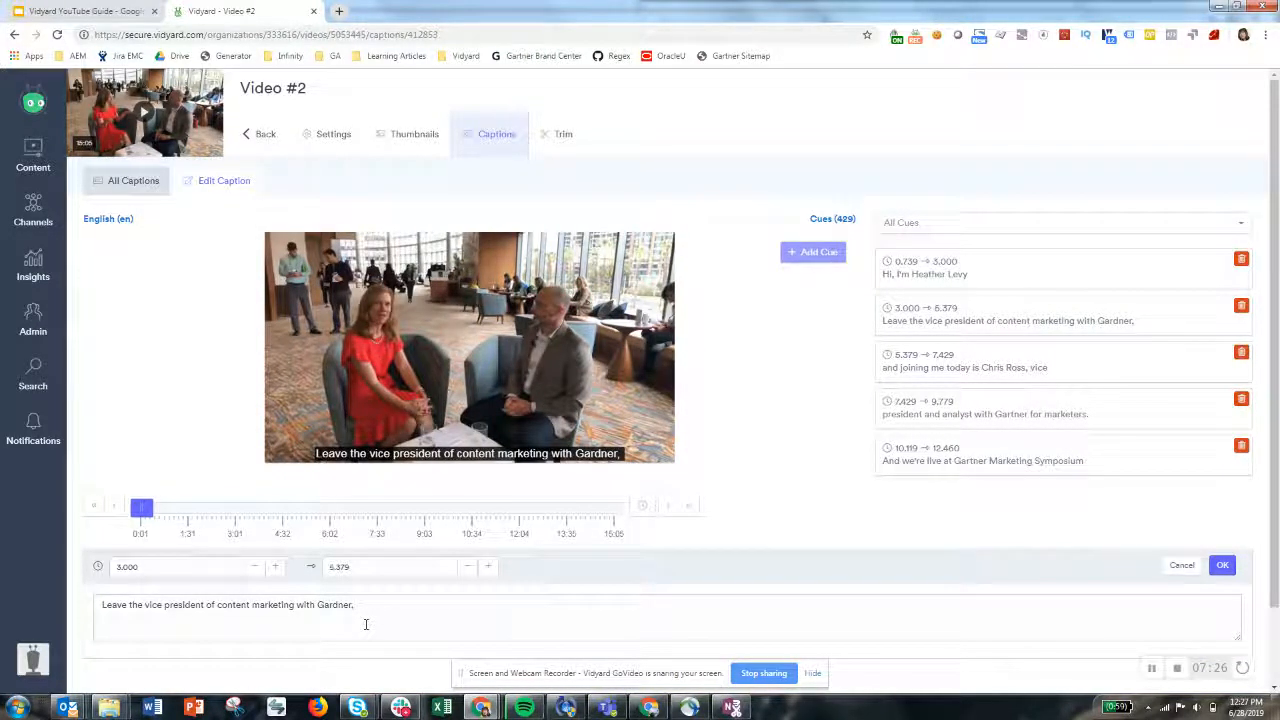
left_click(668, 508)
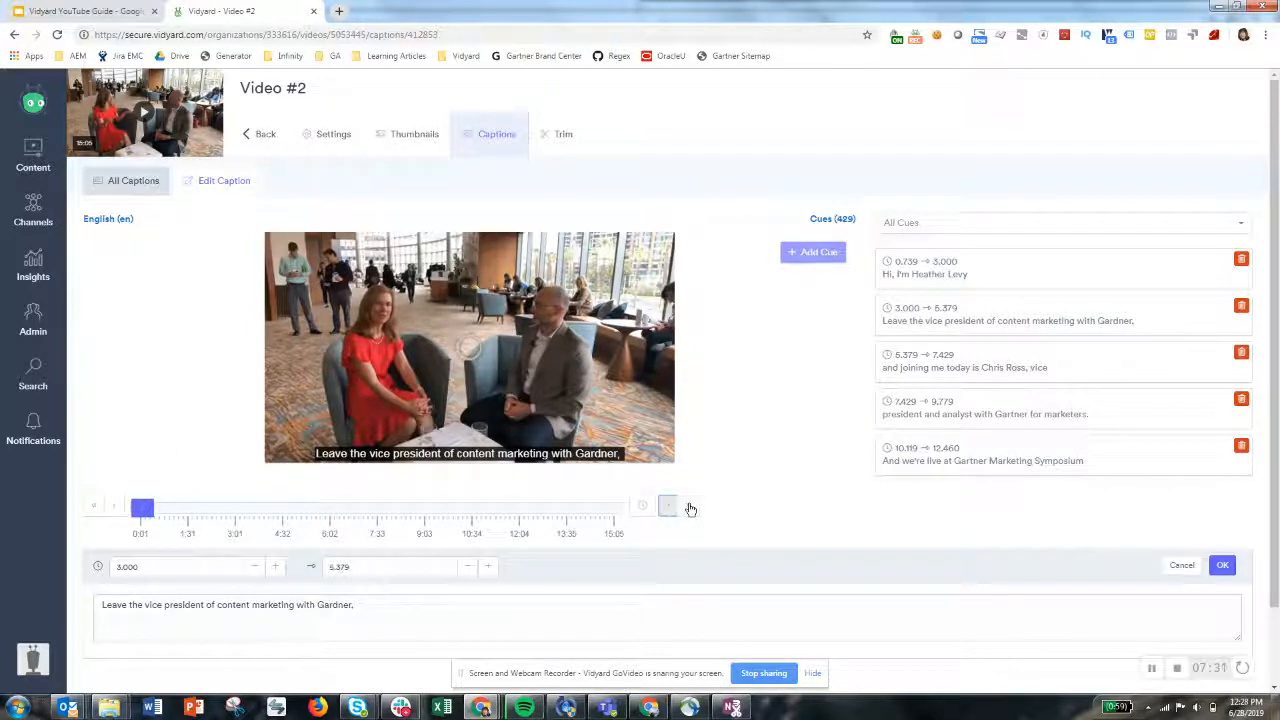
left_click(689, 508)
left_click(689, 508)
left_click(689, 508)
left_click(689, 508)
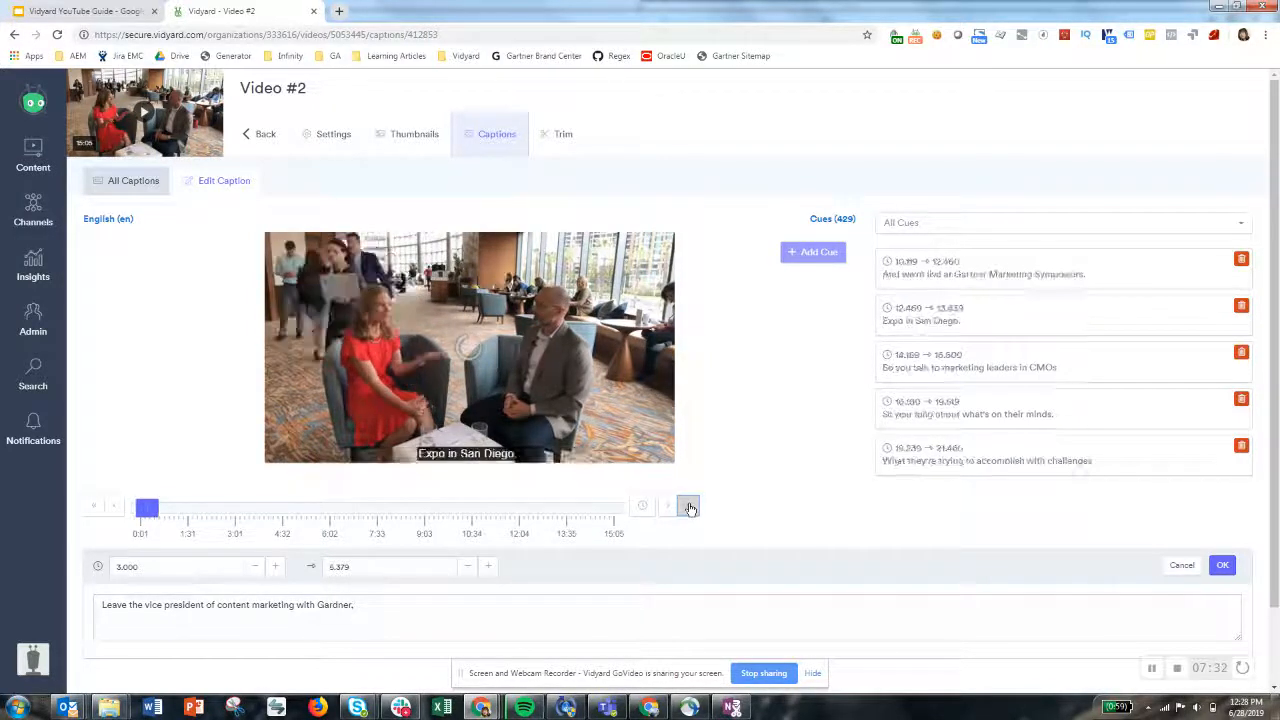
left_click(689, 508)
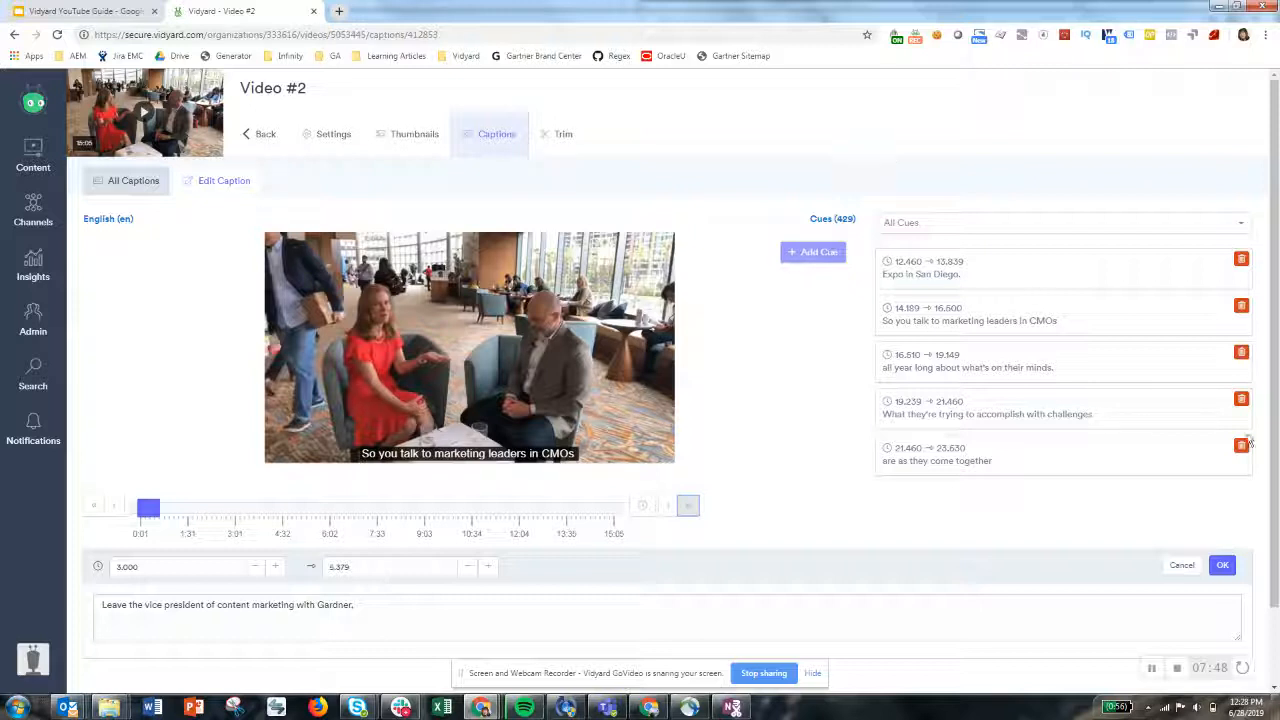
left_click(1222, 565)
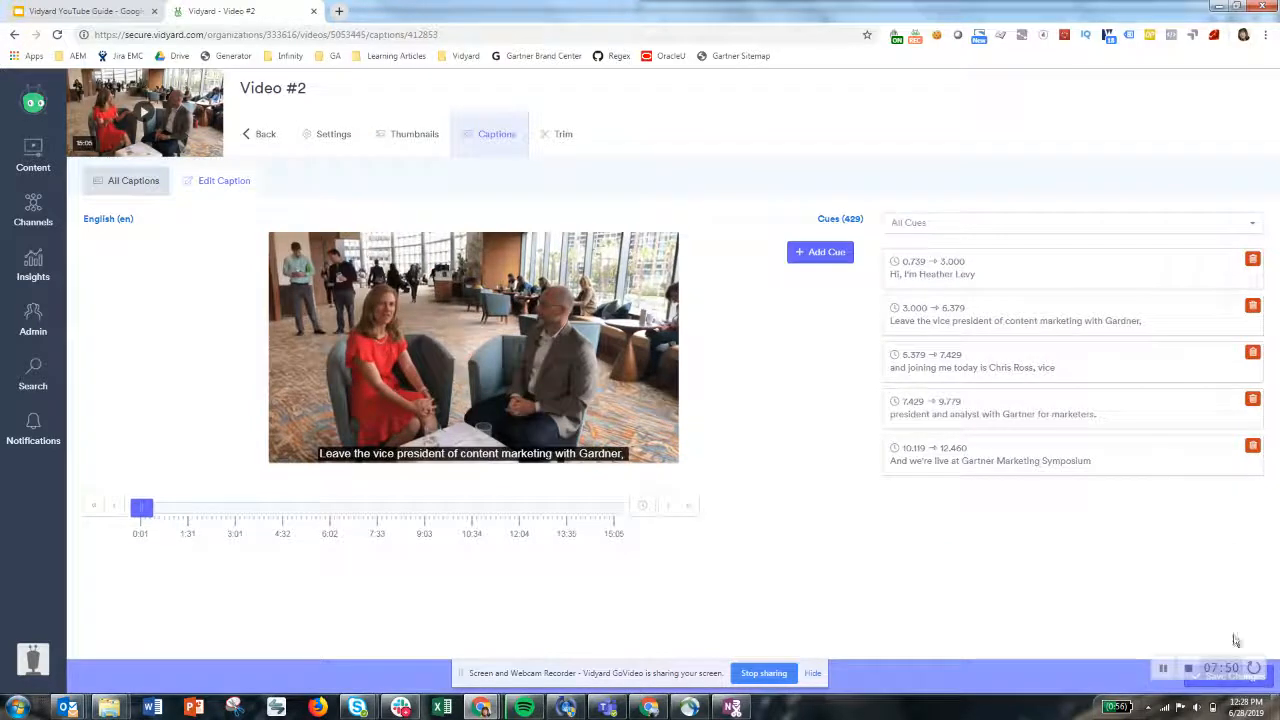
Return to the captions list, check the status options, and download the English caption as an SRT file
left_click(1262, 684)
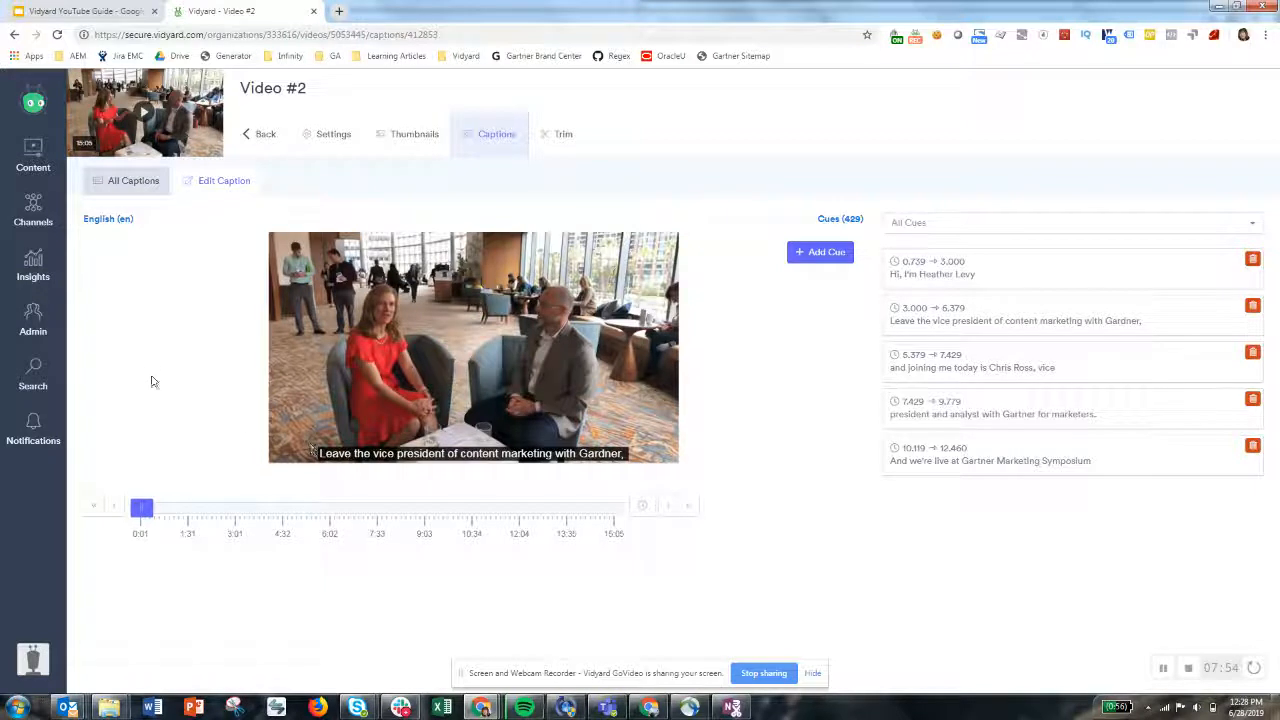
left_click(132, 188)
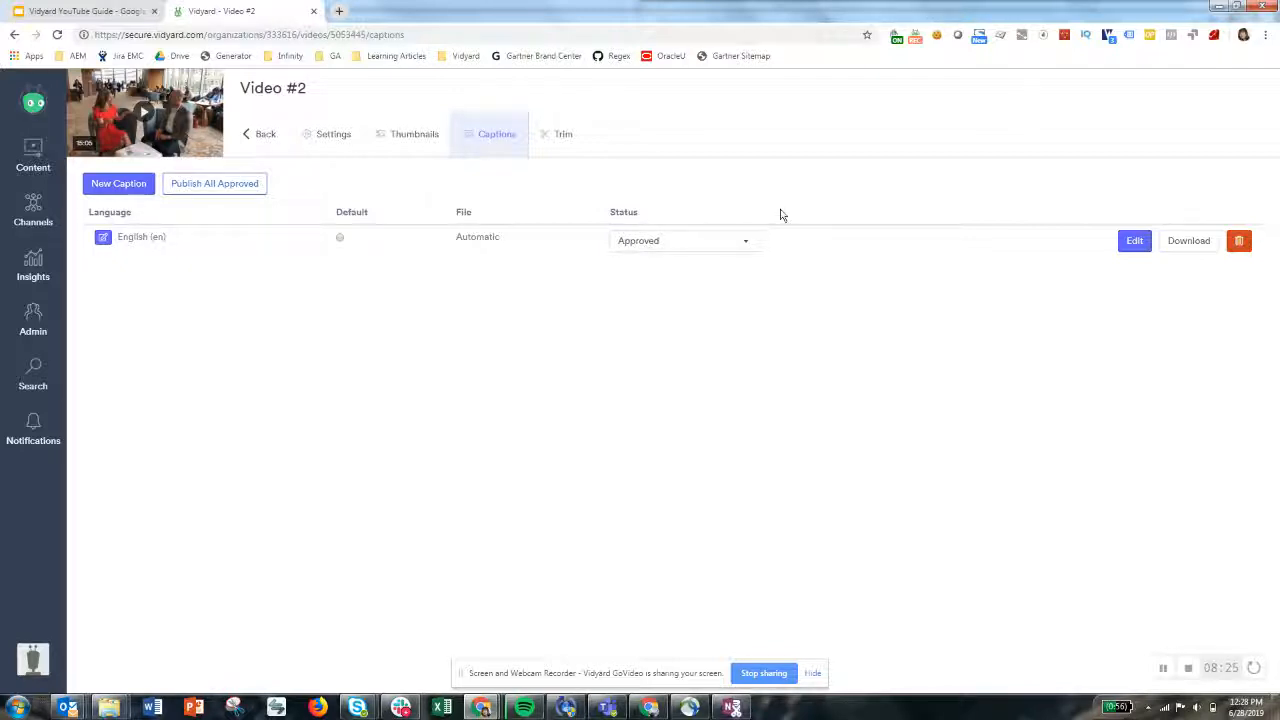
left_click(722, 241)
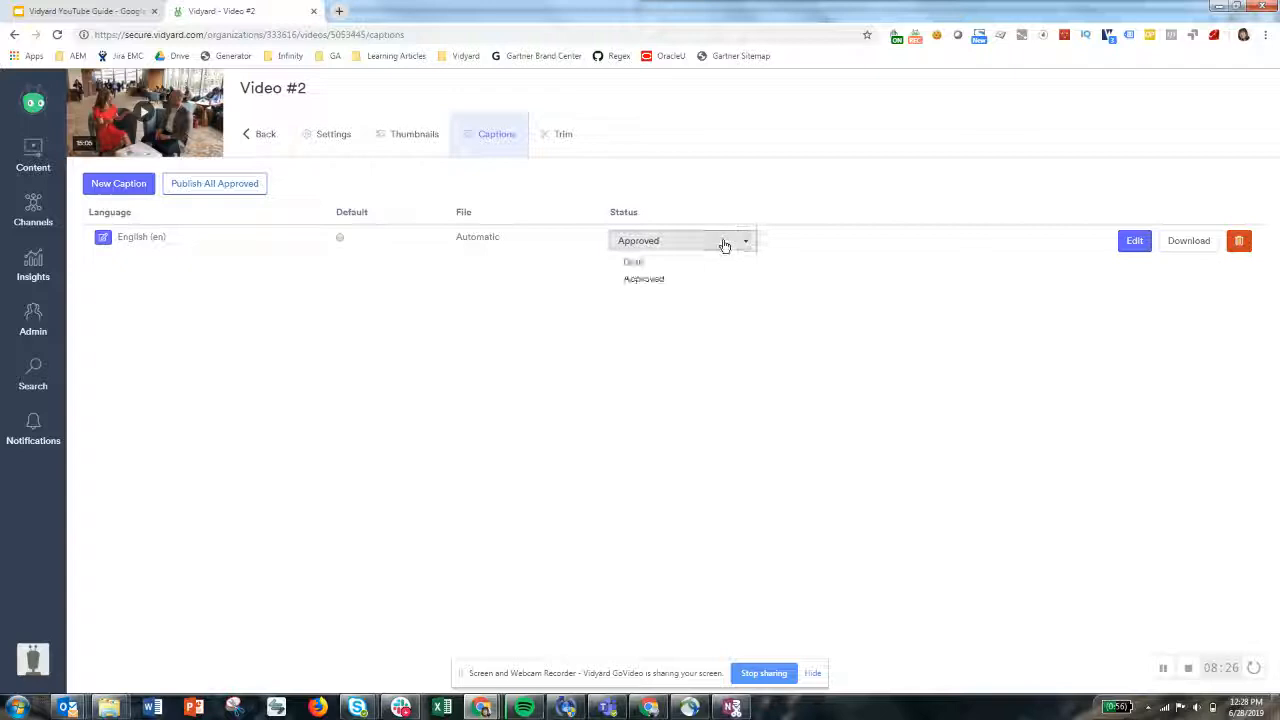
left_click(505, 330)
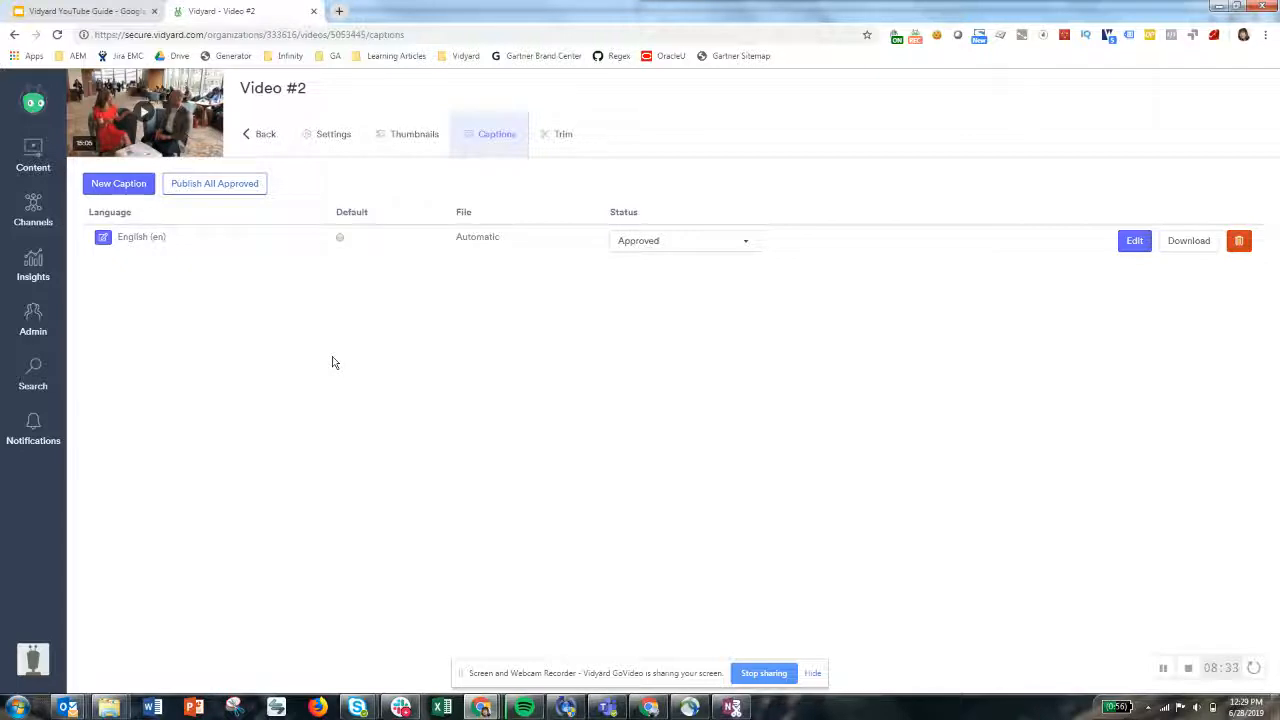
left_click(1192, 246)
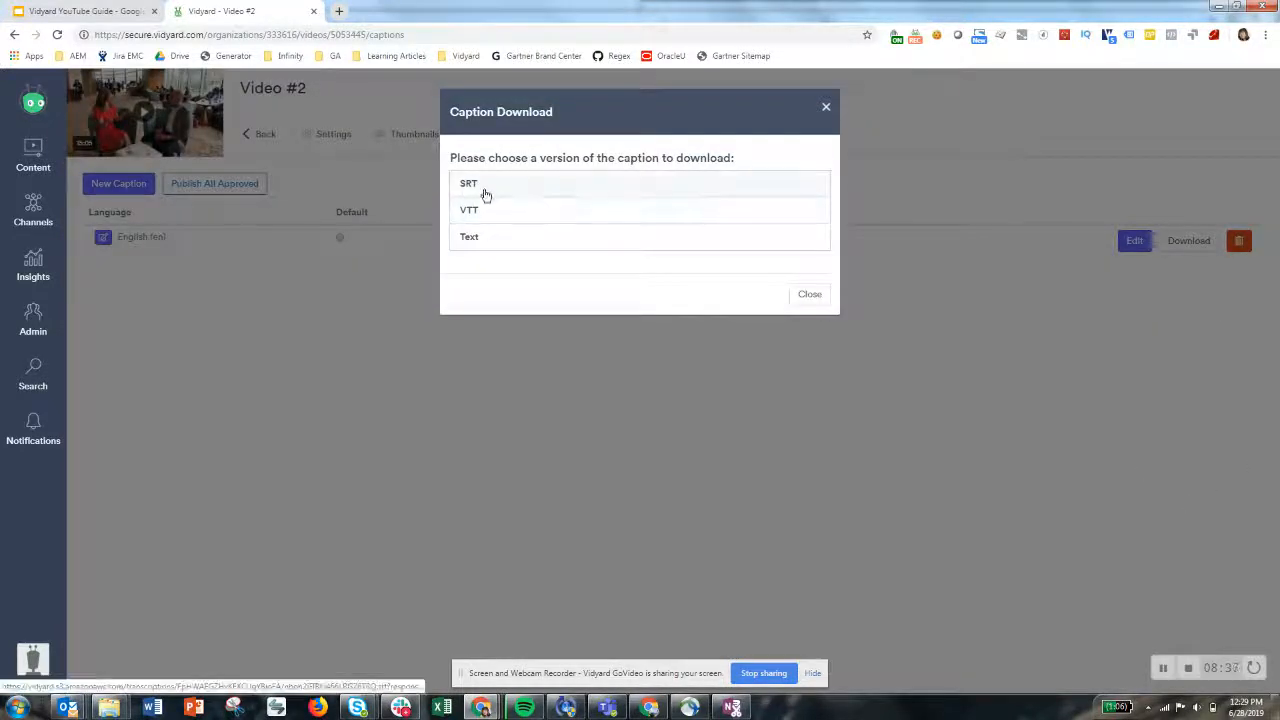
left_click(485, 195)
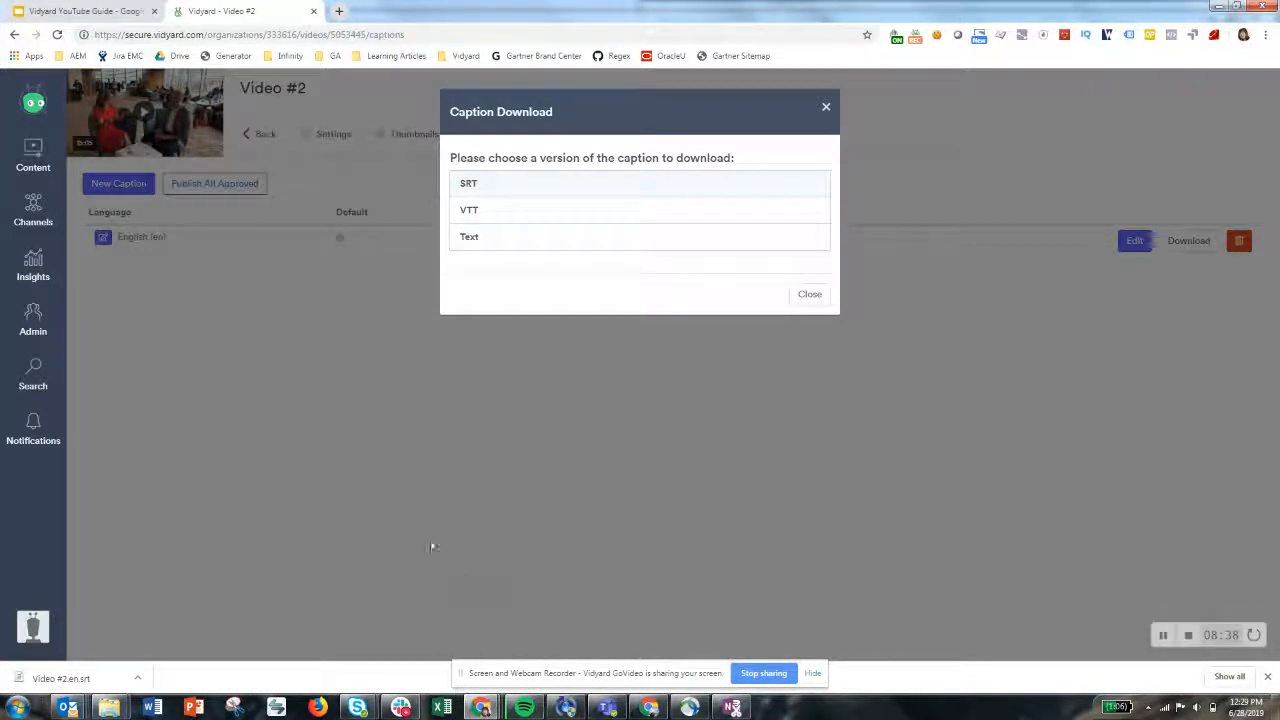
Open Subtitle Edit online from the bookmarks in a new browser tab
left_click(339, 11)
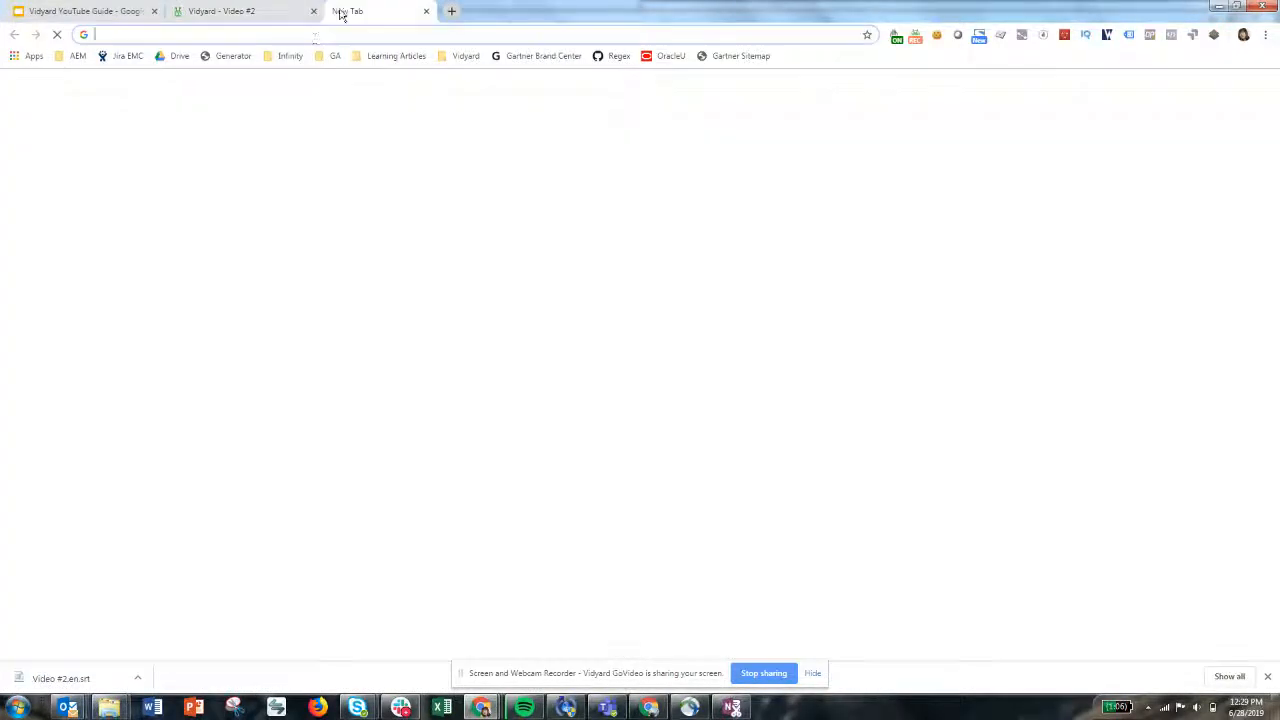
left_click(465, 56)
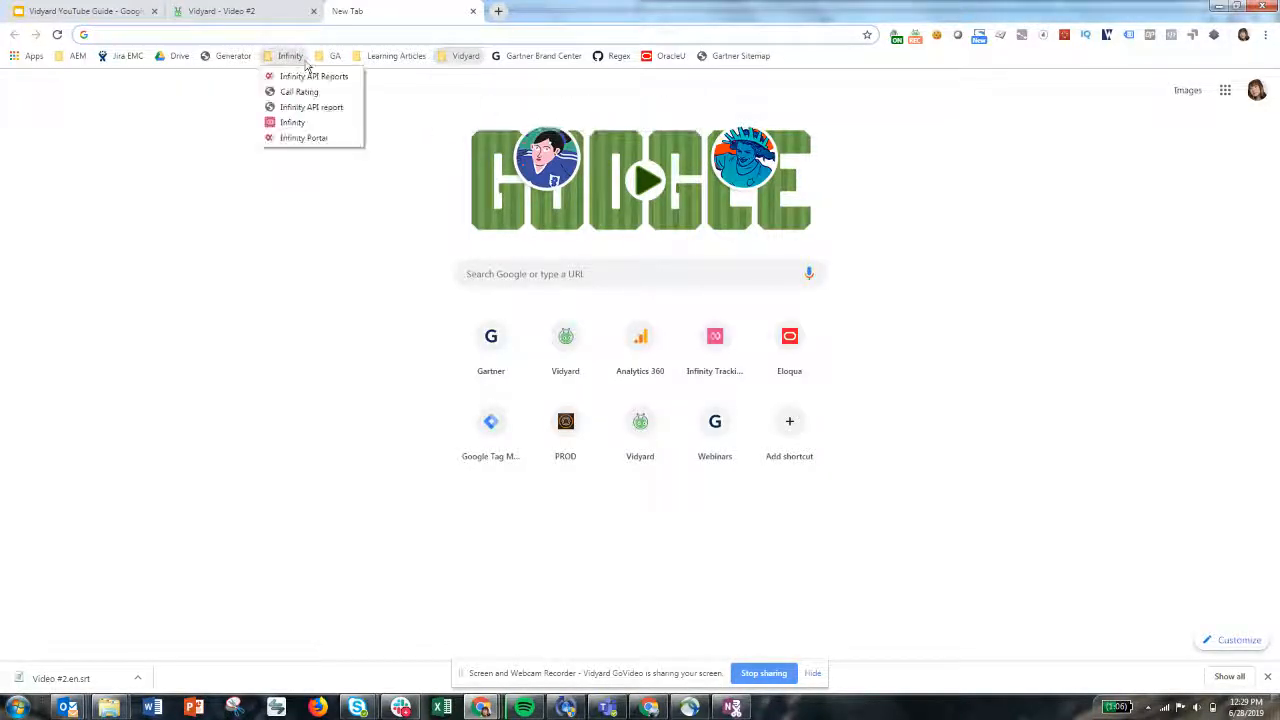
left_click(488, 107)
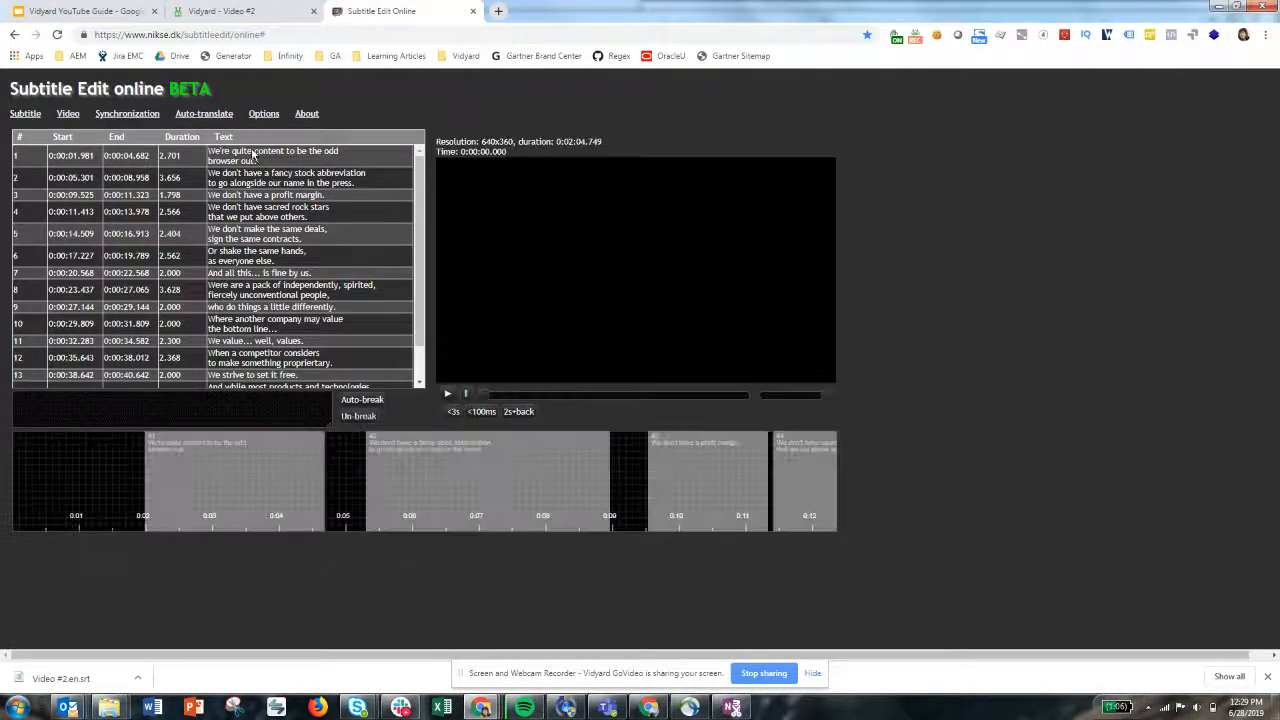
Open the downloaded Video #2.en.srt subtitle file from Downloads in Subtitle Edit online
mouse_move(25, 116)
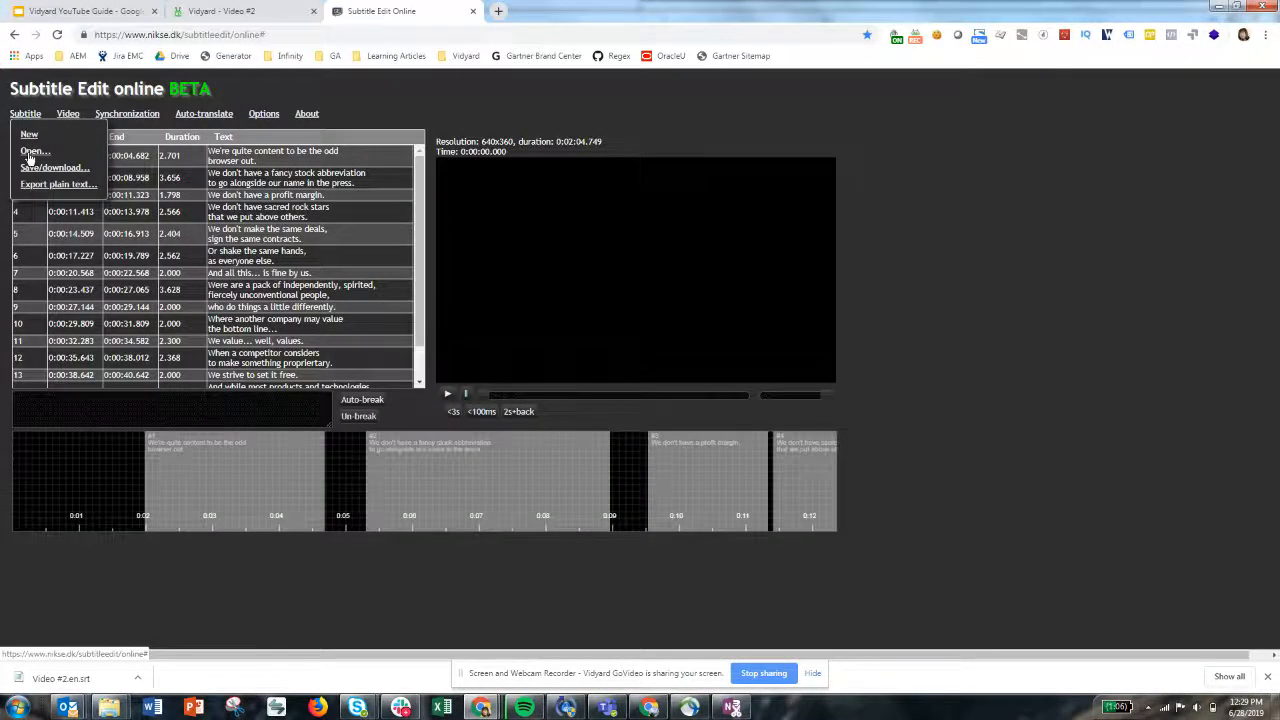
left_click(30, 152)
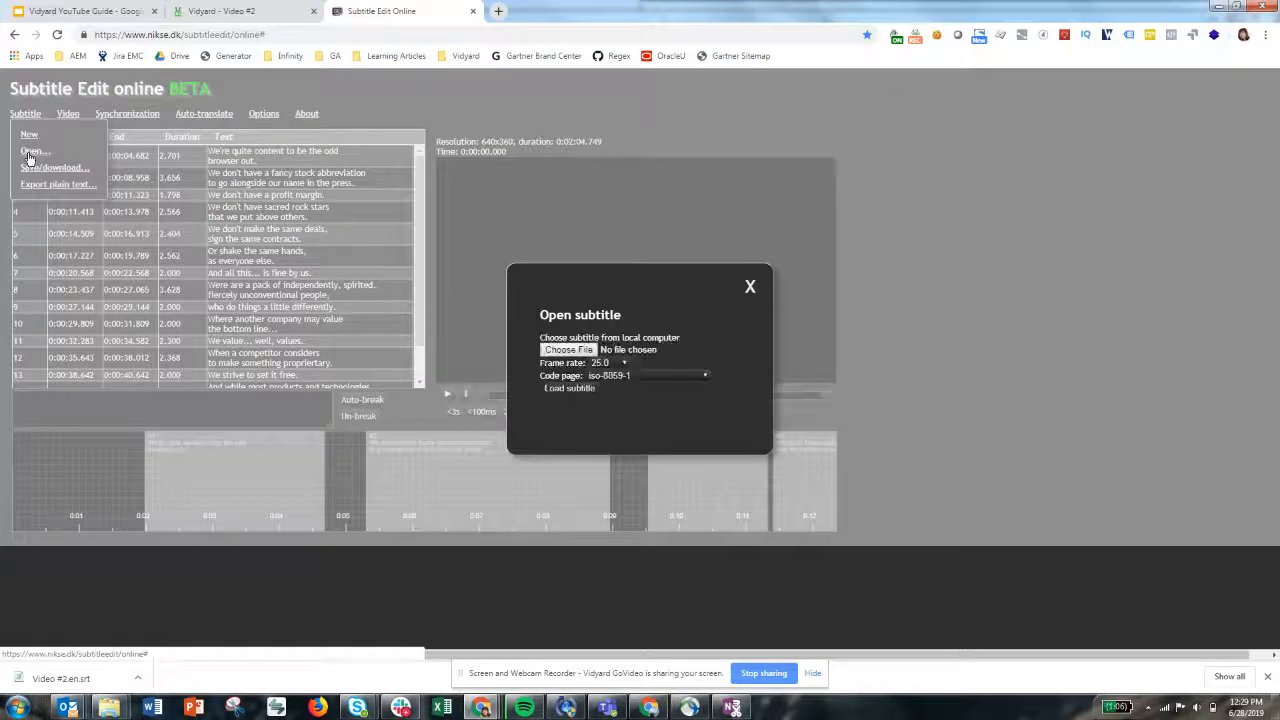
left_click(568, 350)
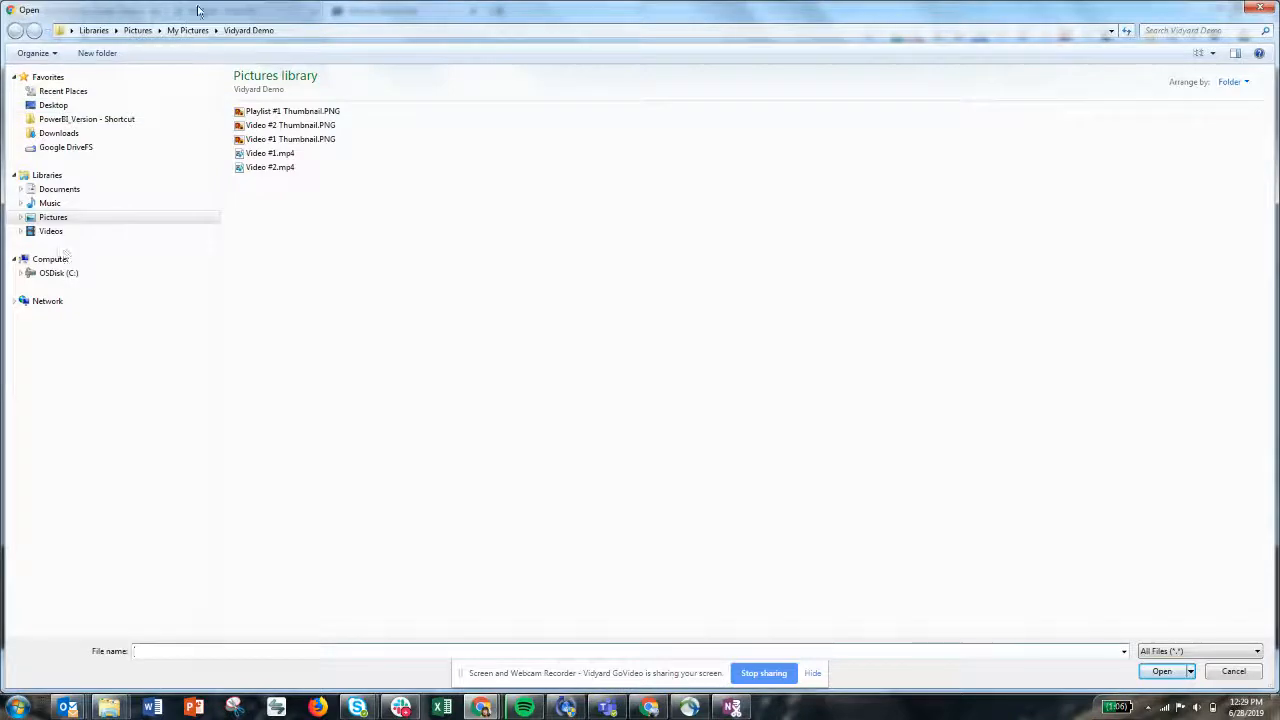
left_click(70, 133)
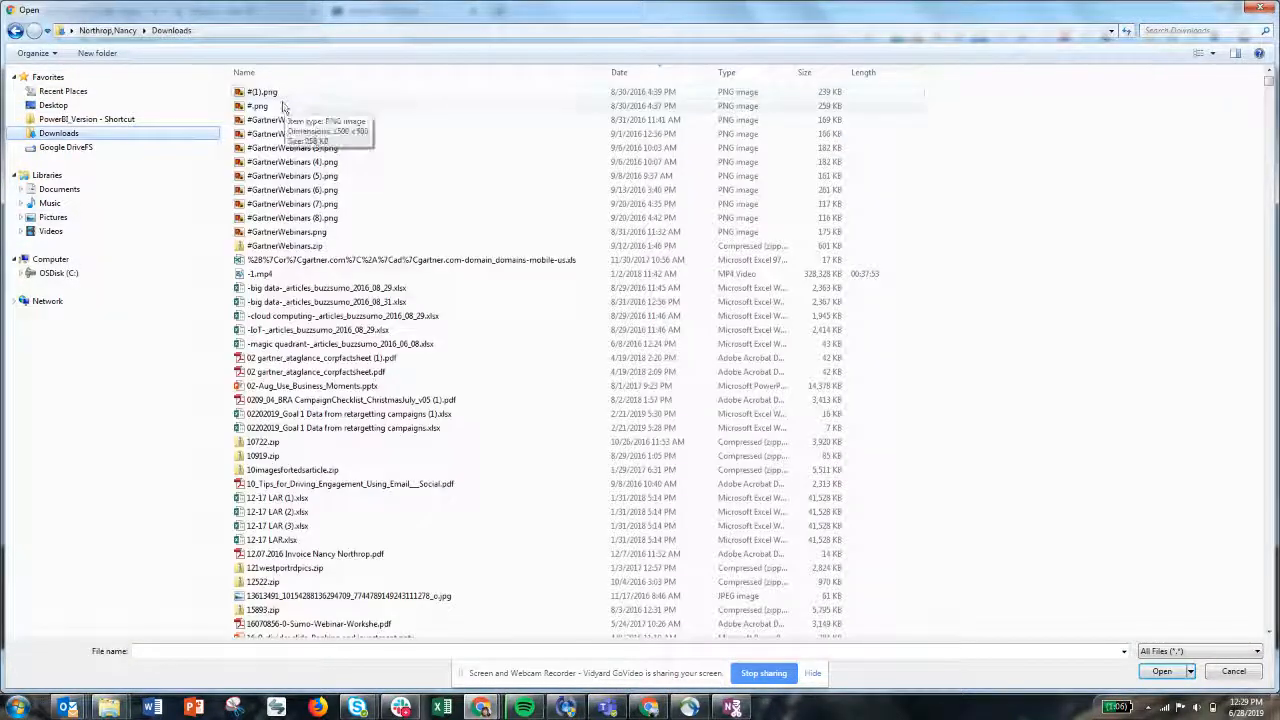
left_click(1166, 31)
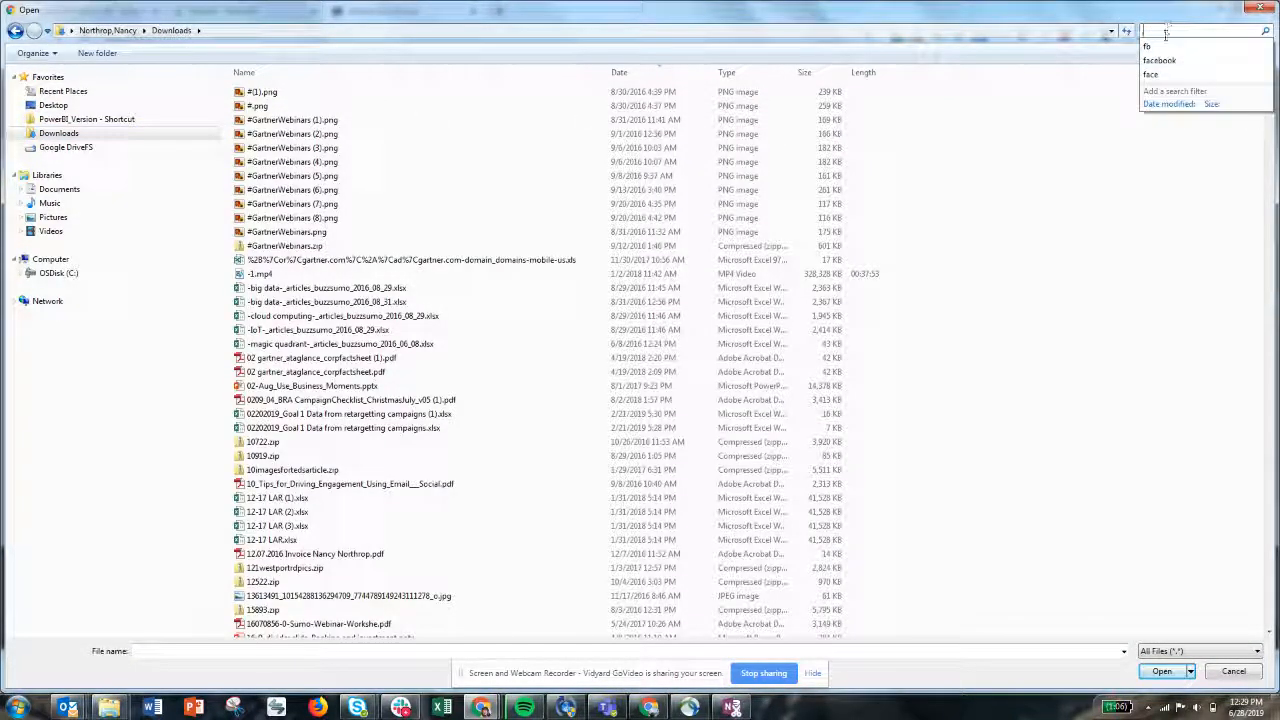
type("f")
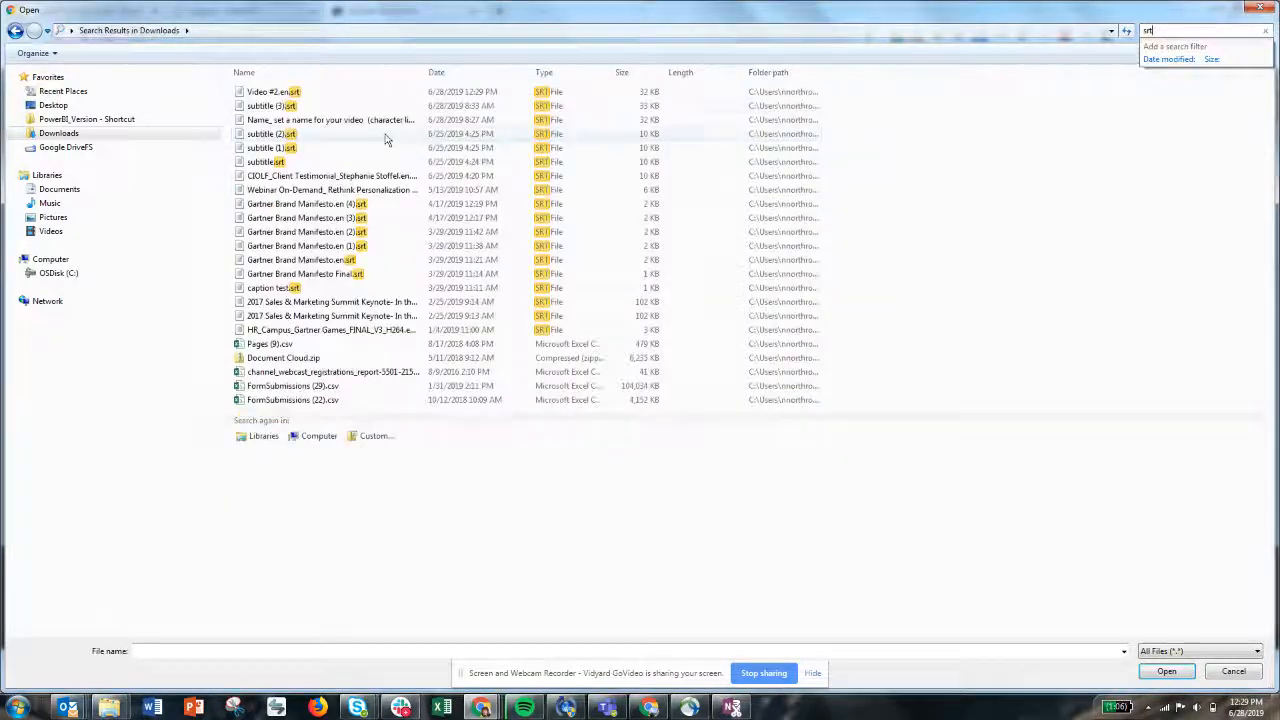
left_click(286, 94)
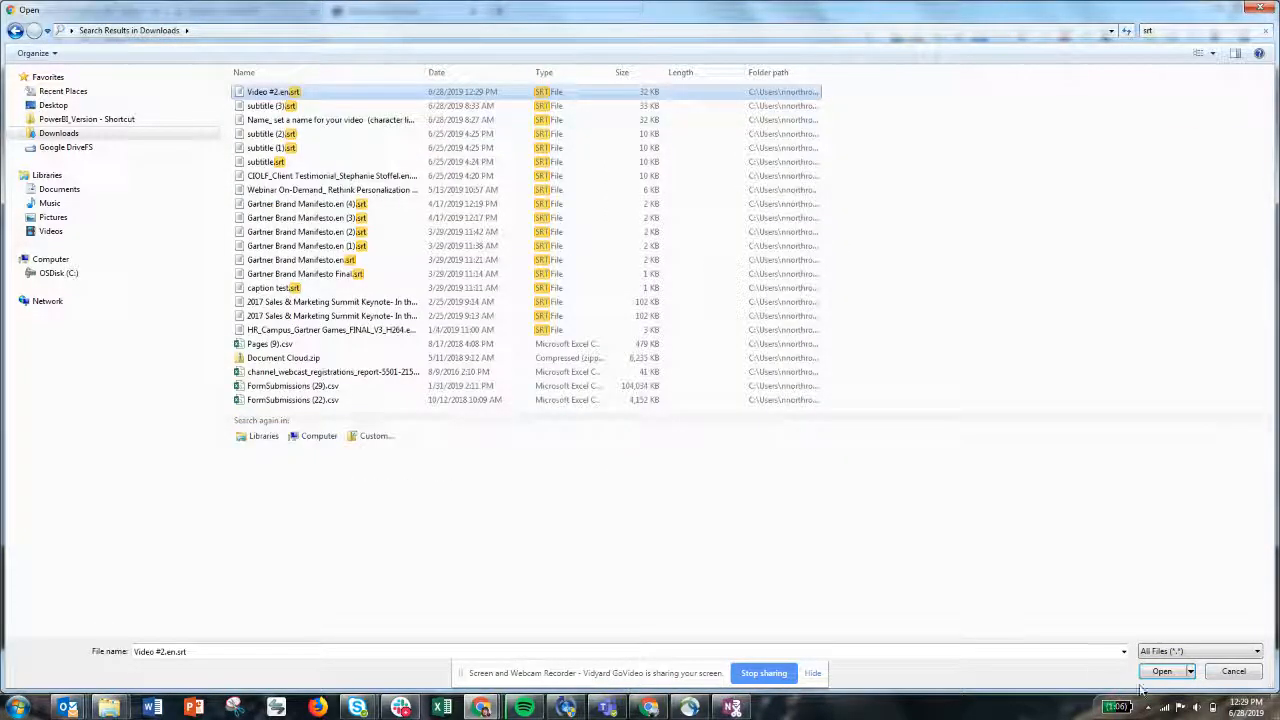
left_click(1162, 671)
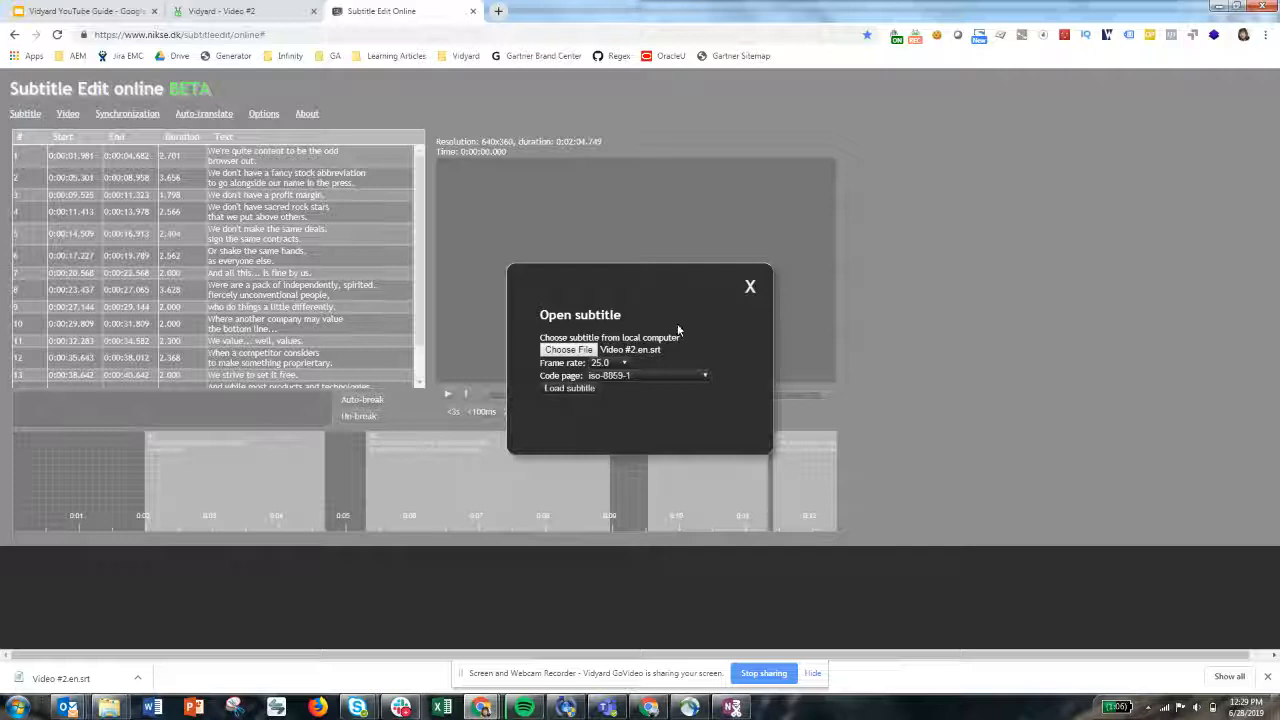
left_click(585, 389)
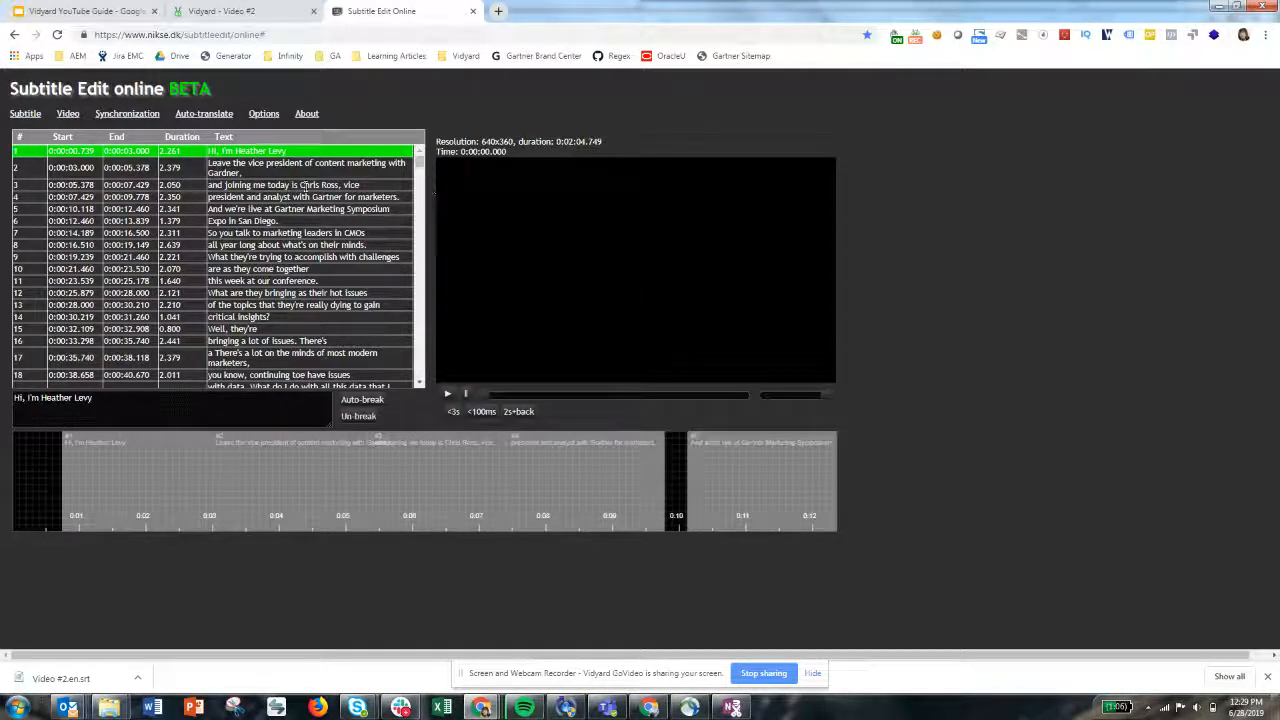
Select several cues in the subtitle list to inspect their text
left_click(292, 167)
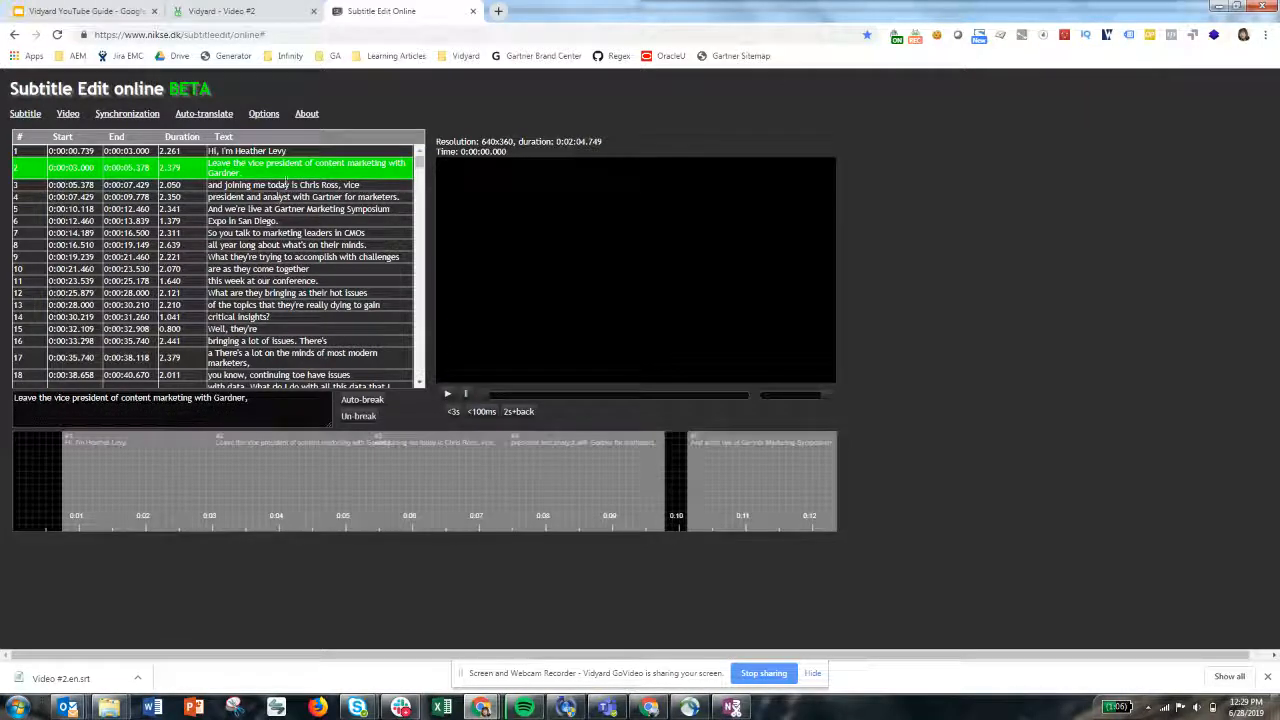
left_click(262, 256)
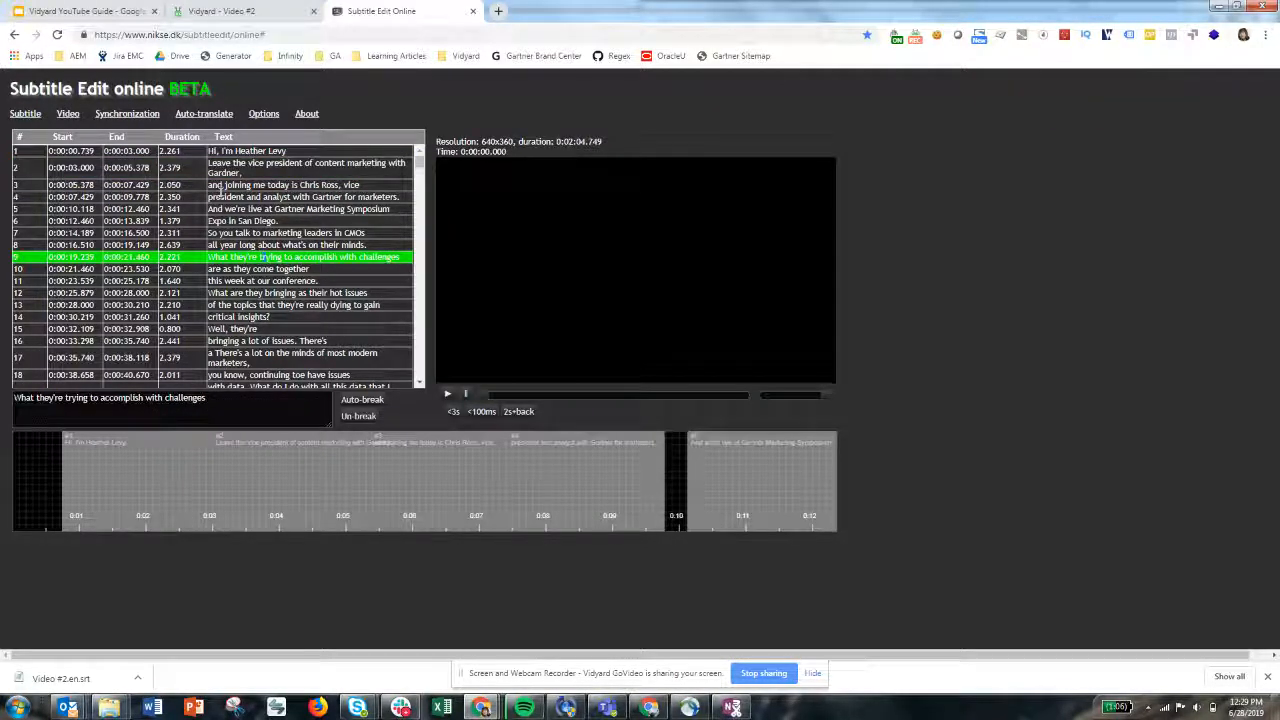
left_click(244, 150)
left_click_drag(150, 410, 65, 403)
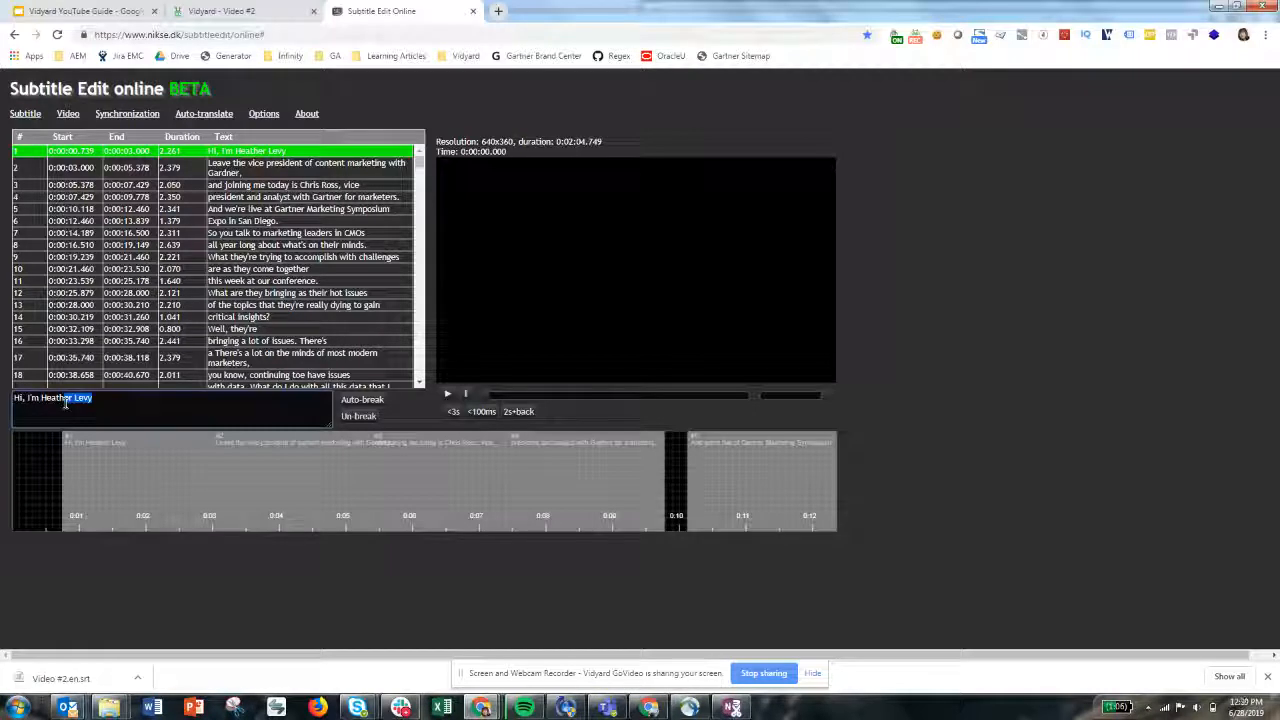
left_click(280, 167)
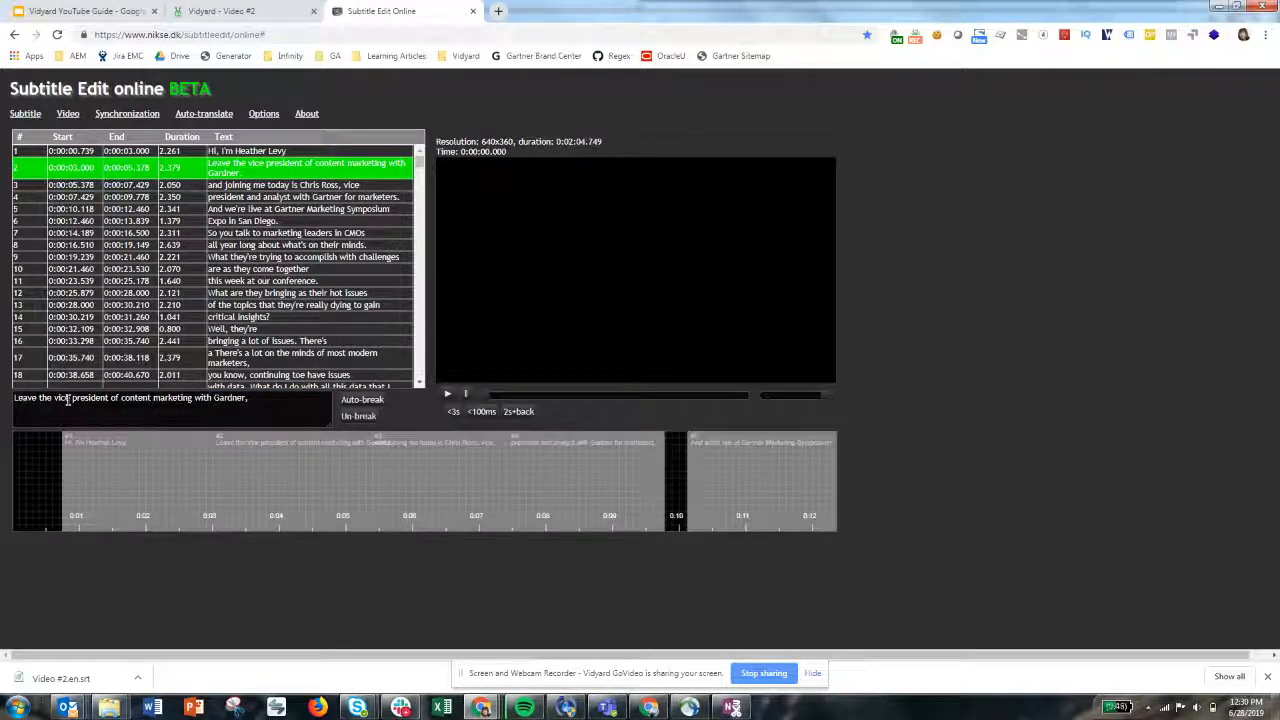
Replace the opening words of the second cue's text with the
left_click_drag(67, 399, 15, 397)
key("BackSpace")
type("the")
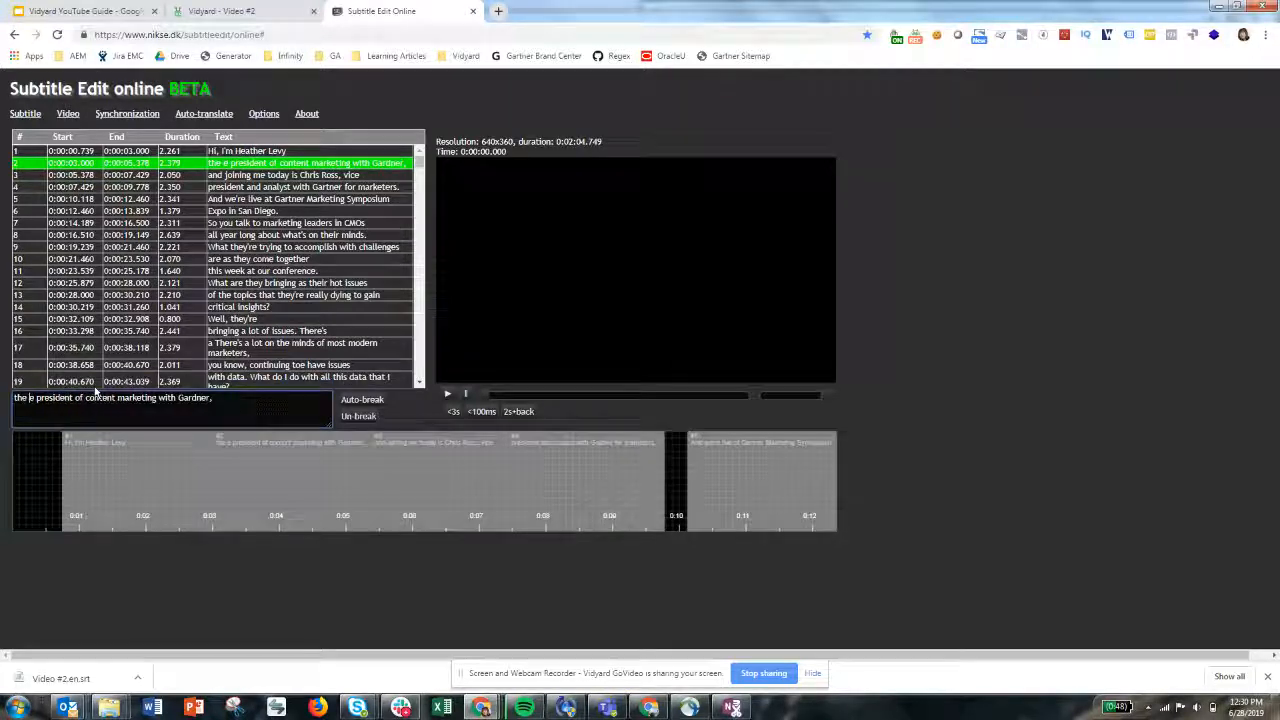
triple_click(118, 398)
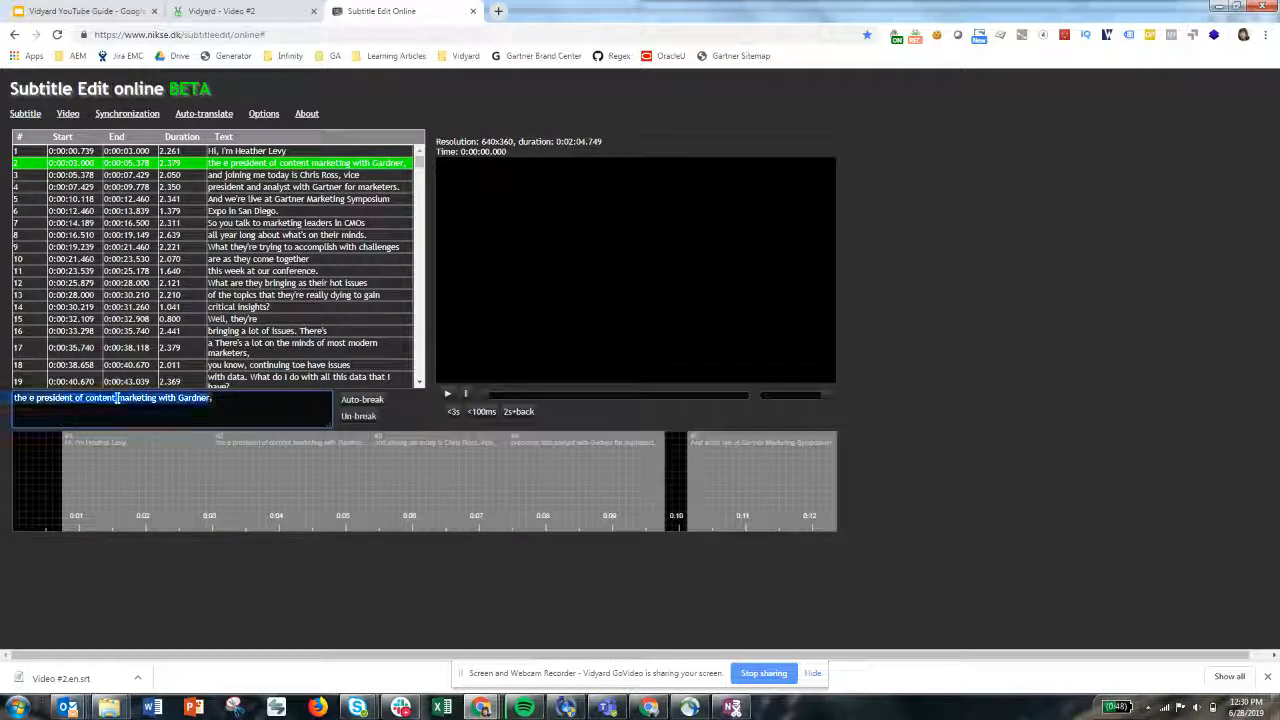
left_click(263, 150)
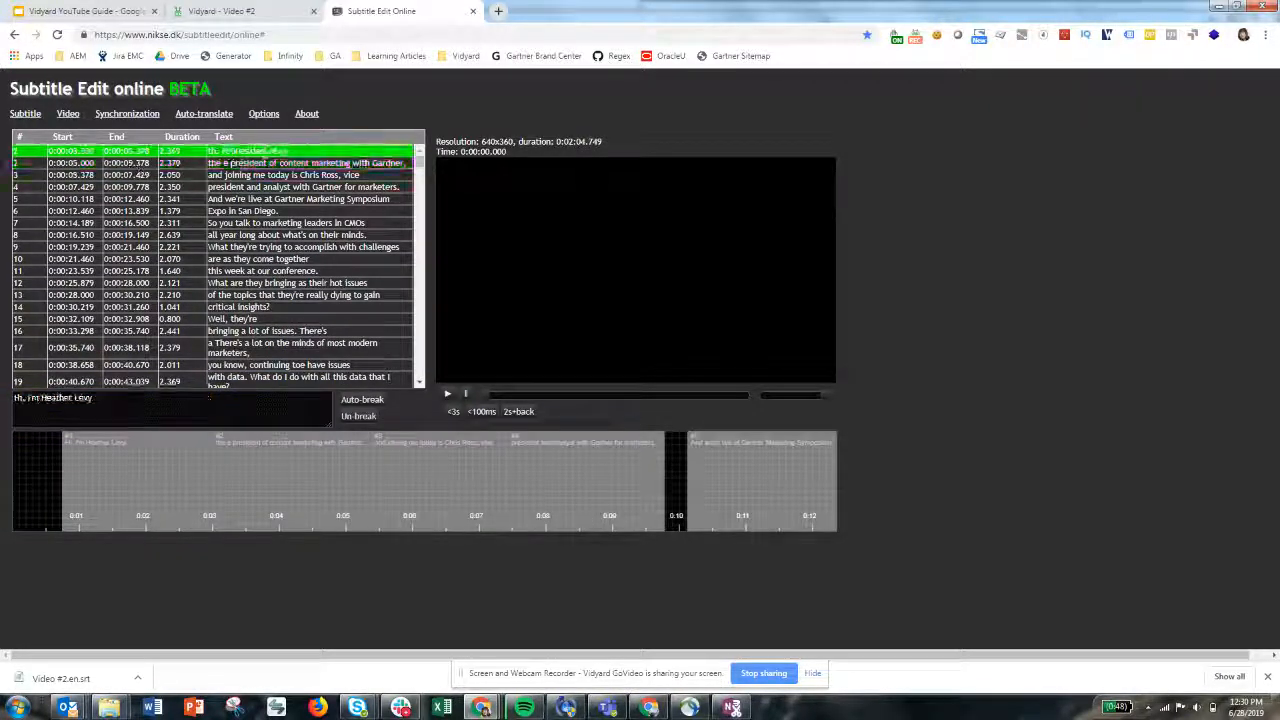
Replace the first cue's text with EXAMPLE and copy it
left_click_drag(102, 402, 18, 402)
type("EXAMPLE")
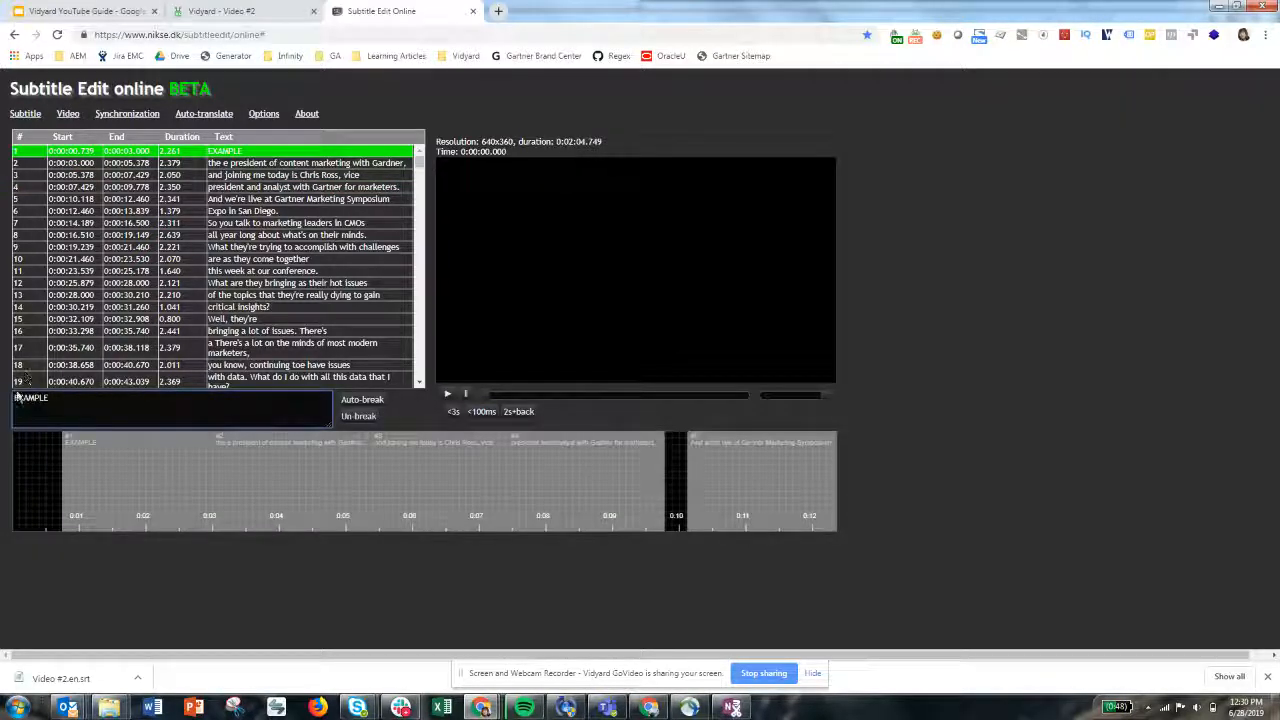
double_click(21, 398)
key("ctrl+c")
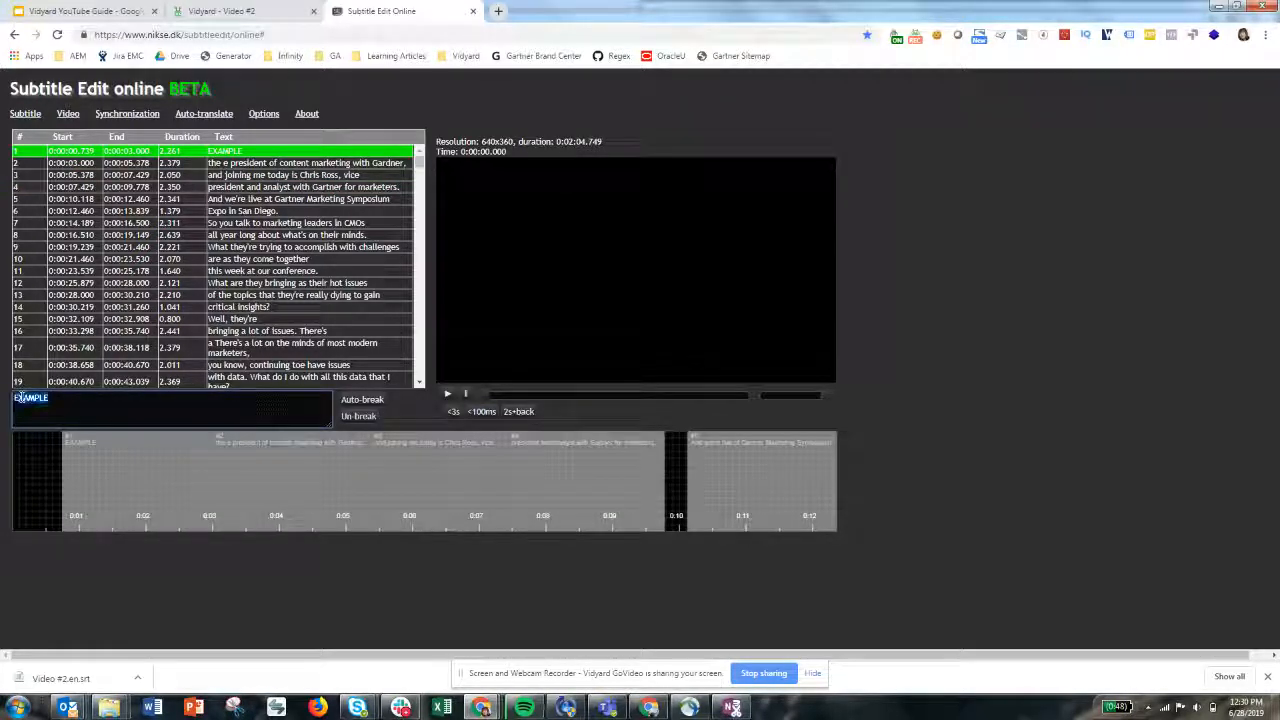
Paste EXAMPLE as the text of the second and third cues
left_click(238, 162)
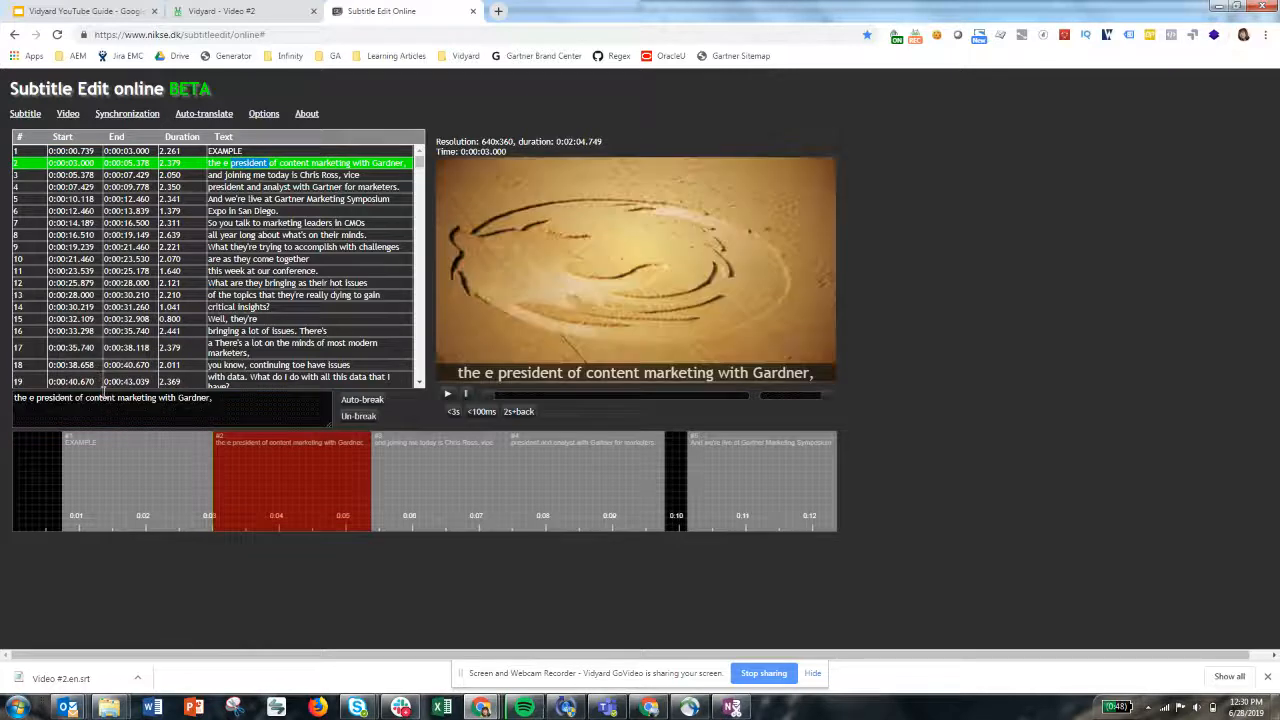
triple_click(104, 397)
key("ctrl+v")
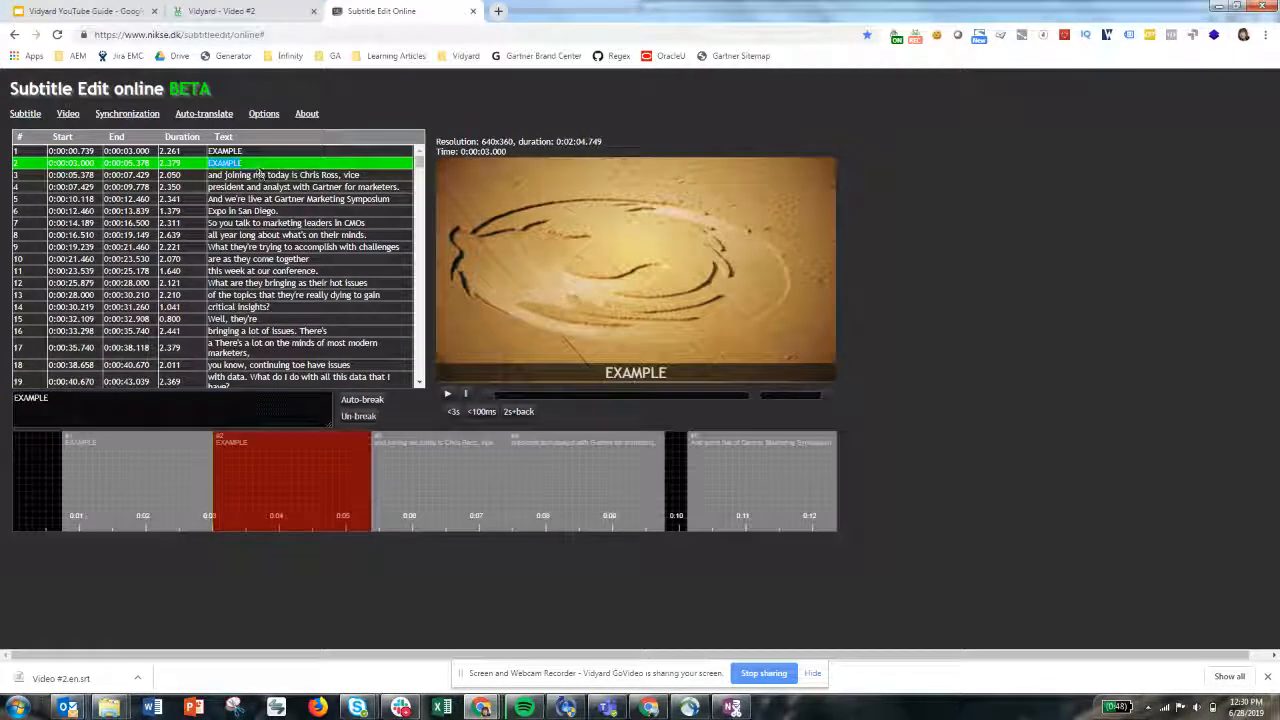
left_click(258, 174)
triple_click(108, 398)
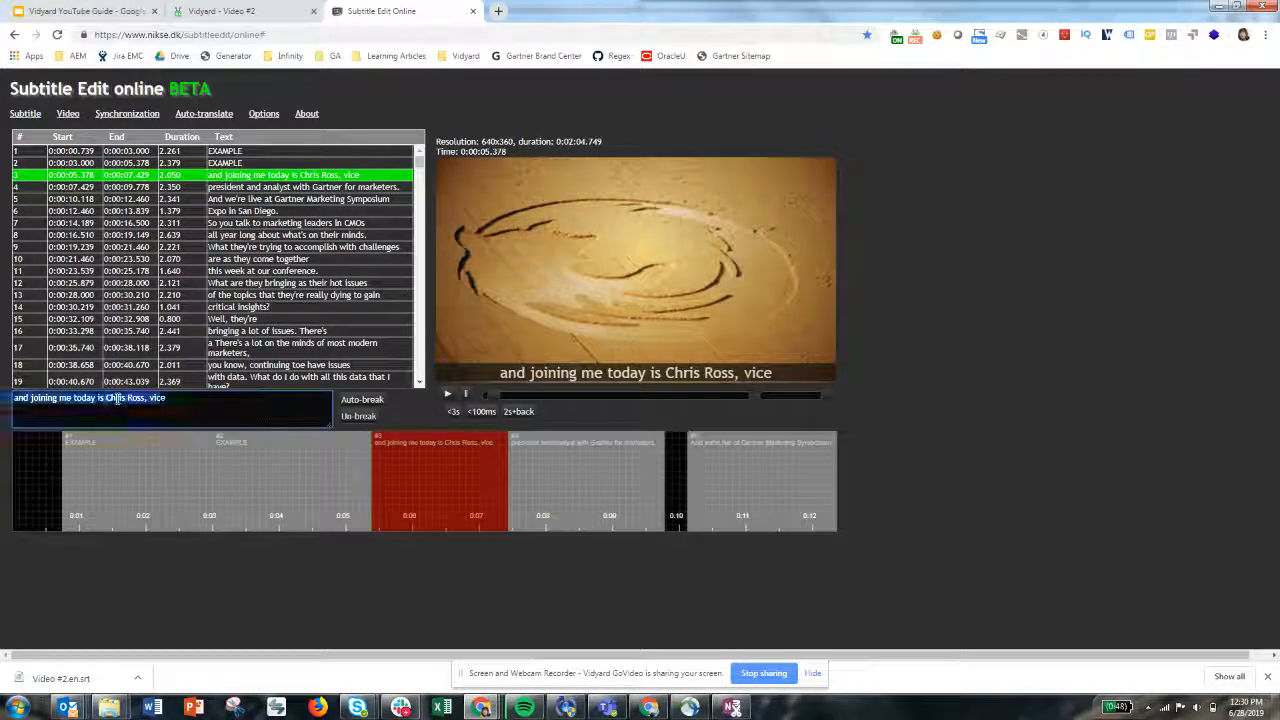
key("ctrl+v")
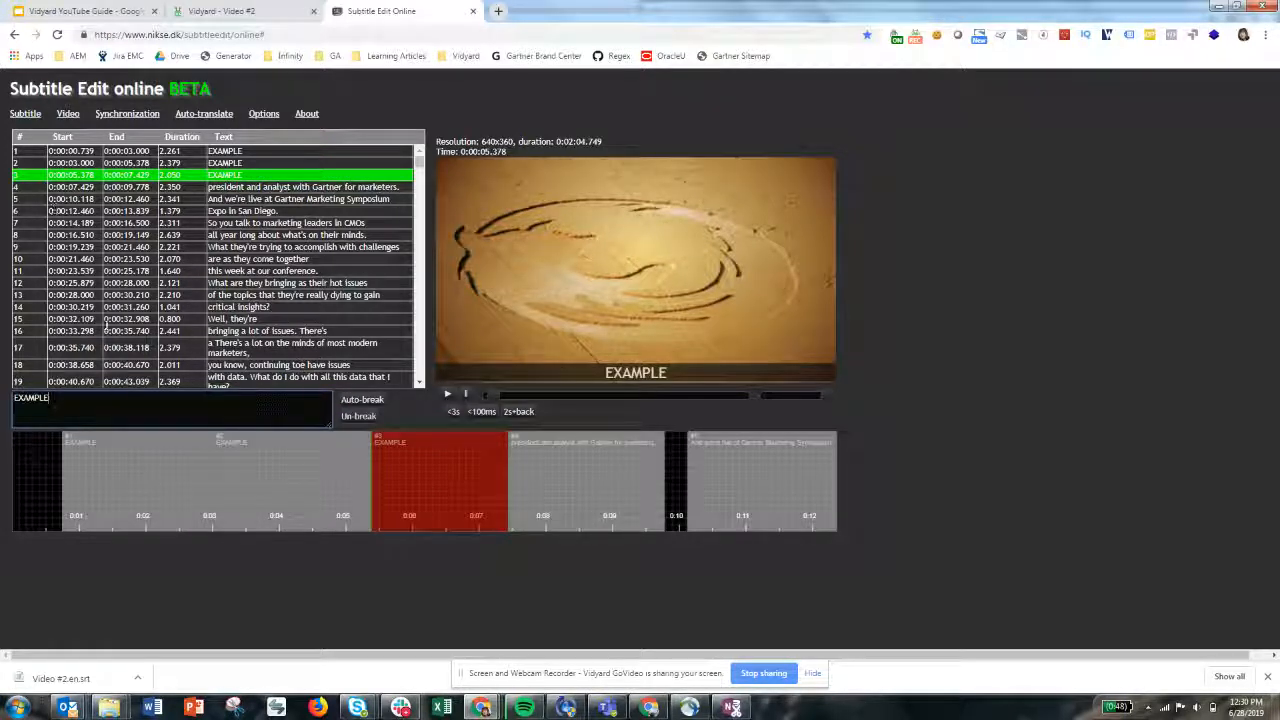
Save the edited subtitles as a SubRip (.srt) file
scroll(190, 243, "down", 2)
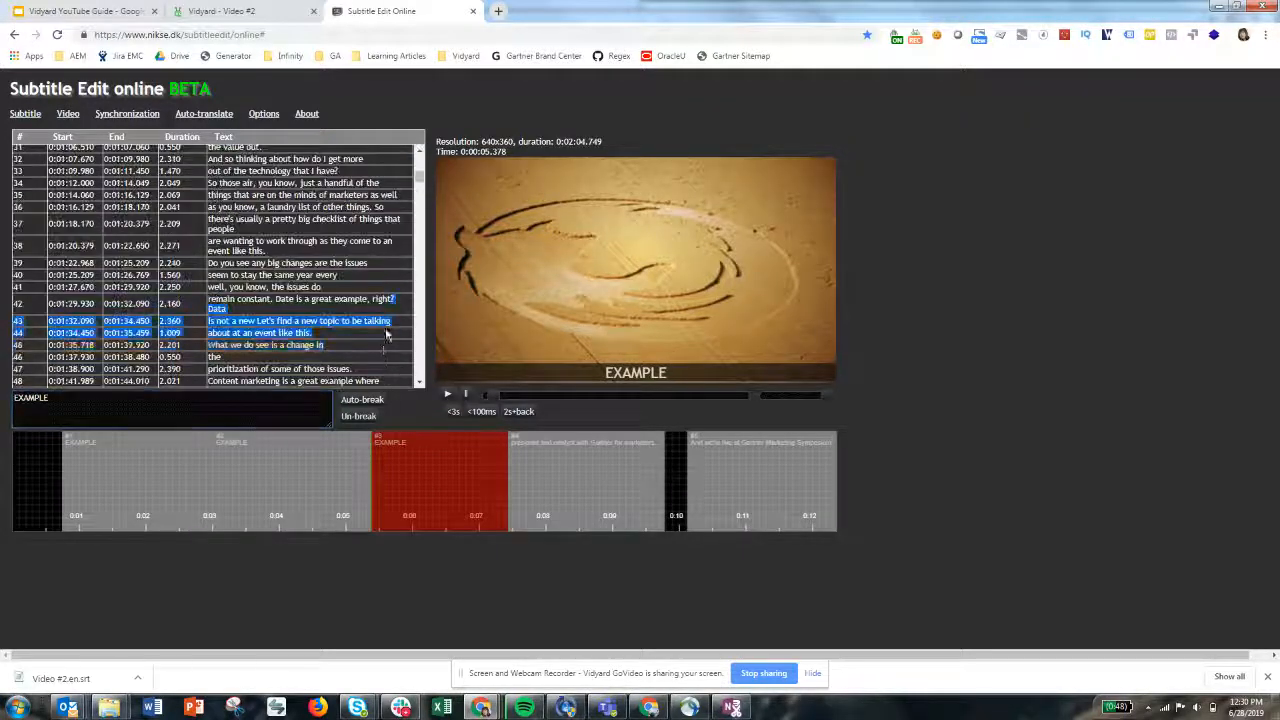
scroll(190, 243, "up", 2)
left_click(25, 113)
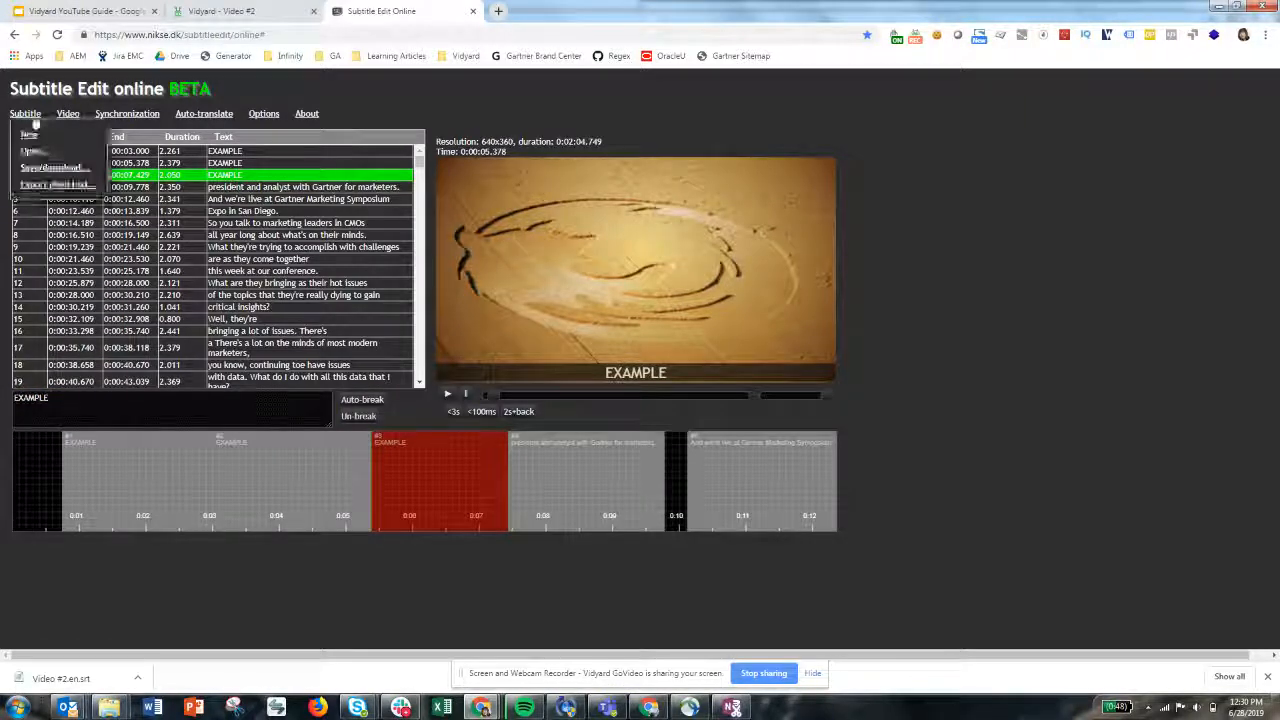
left_click(33, 168)
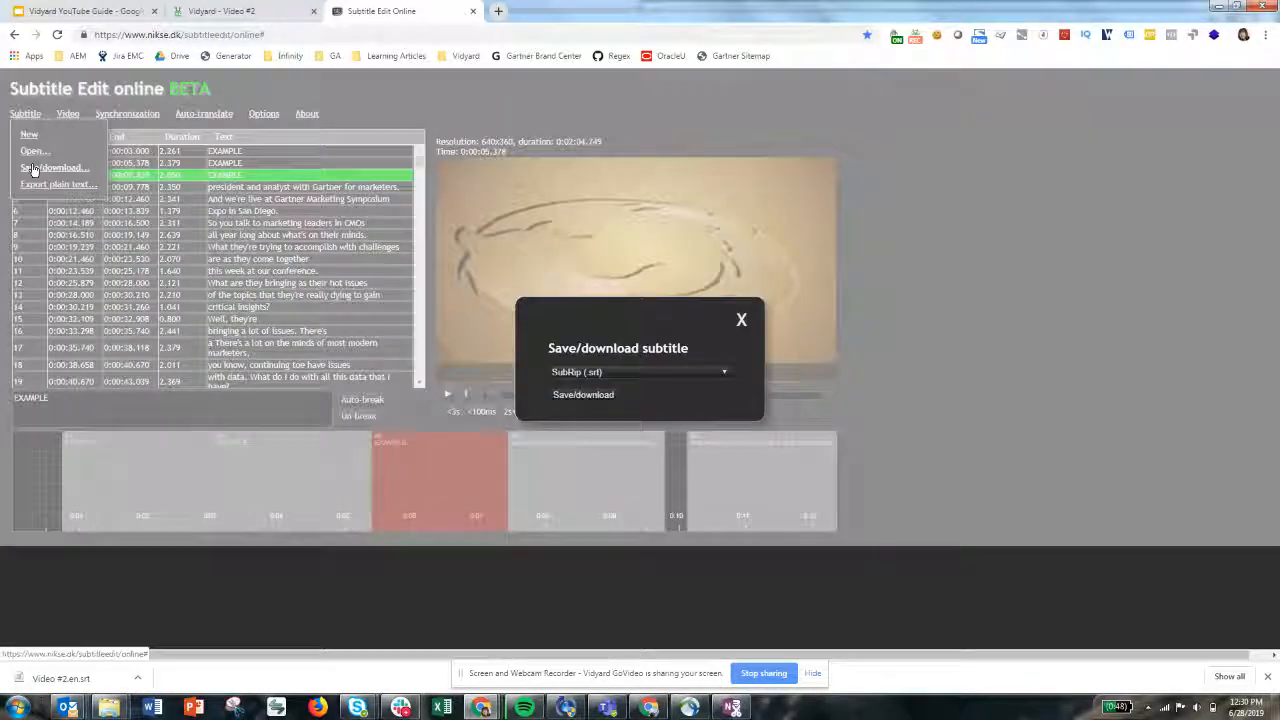
left_click(598, 396)
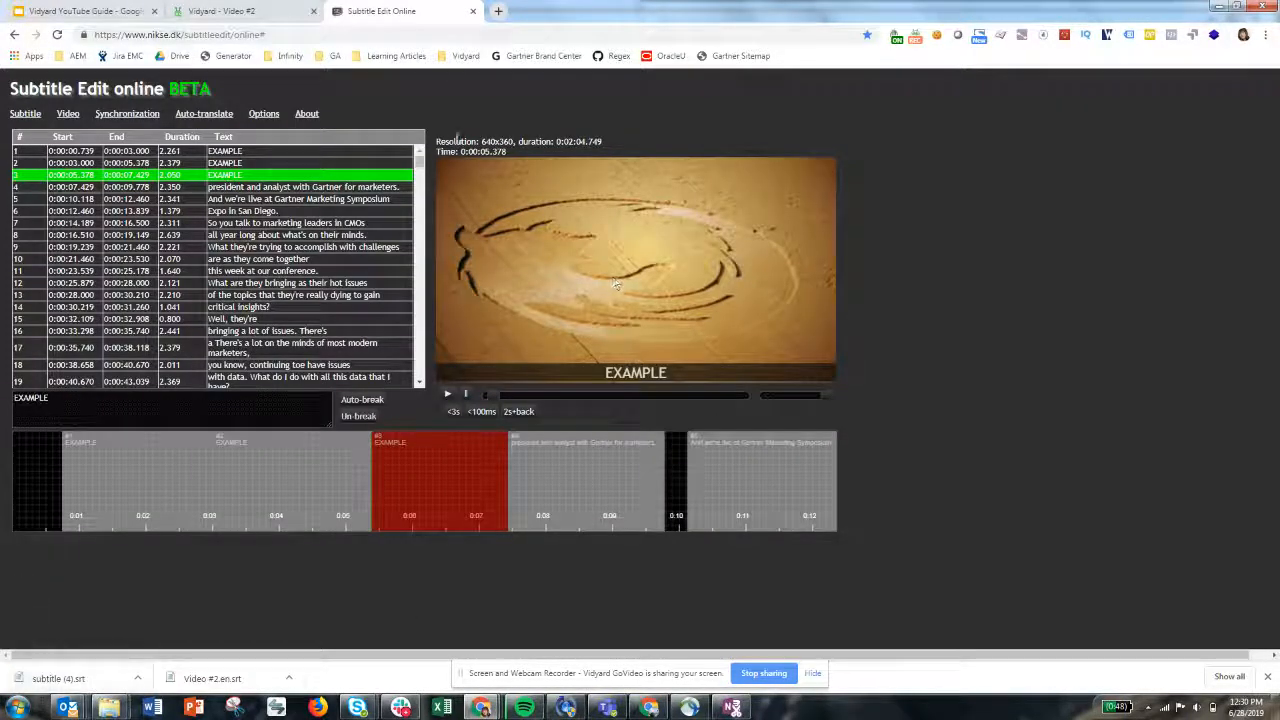
Switch back to the Vidyard video's captions page
left_click(250, 14)
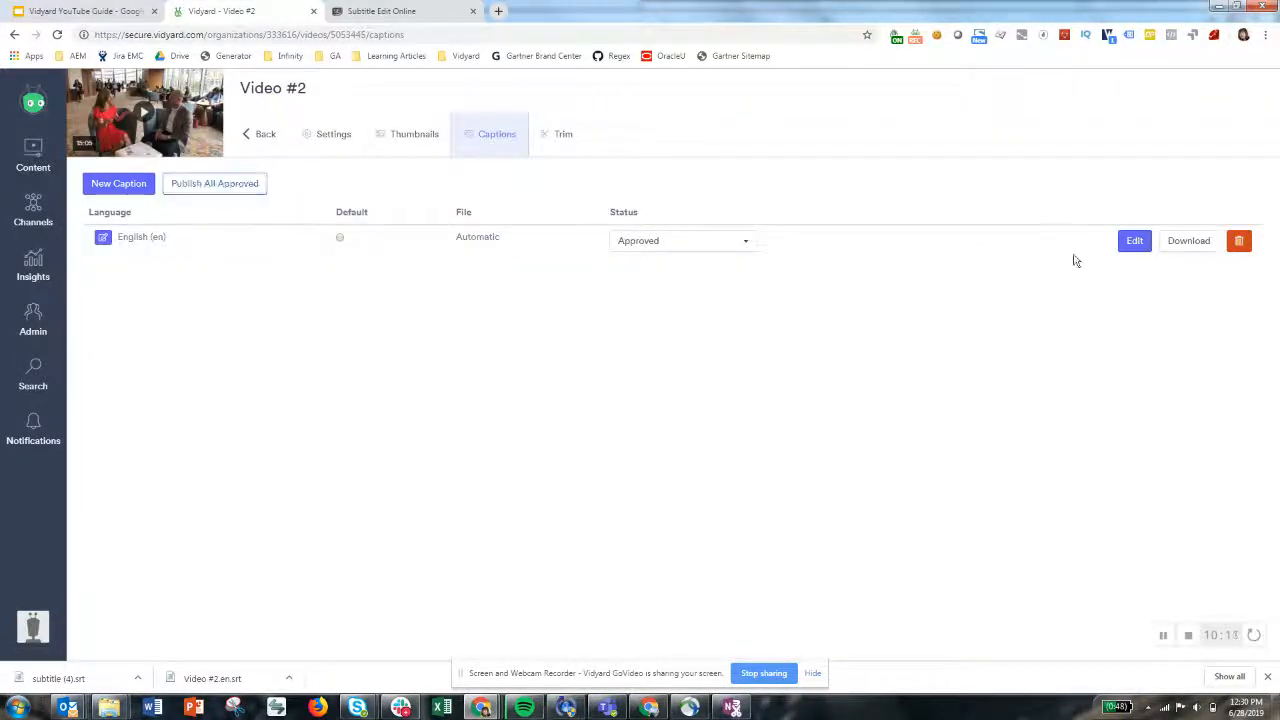
left_click(138, 184)
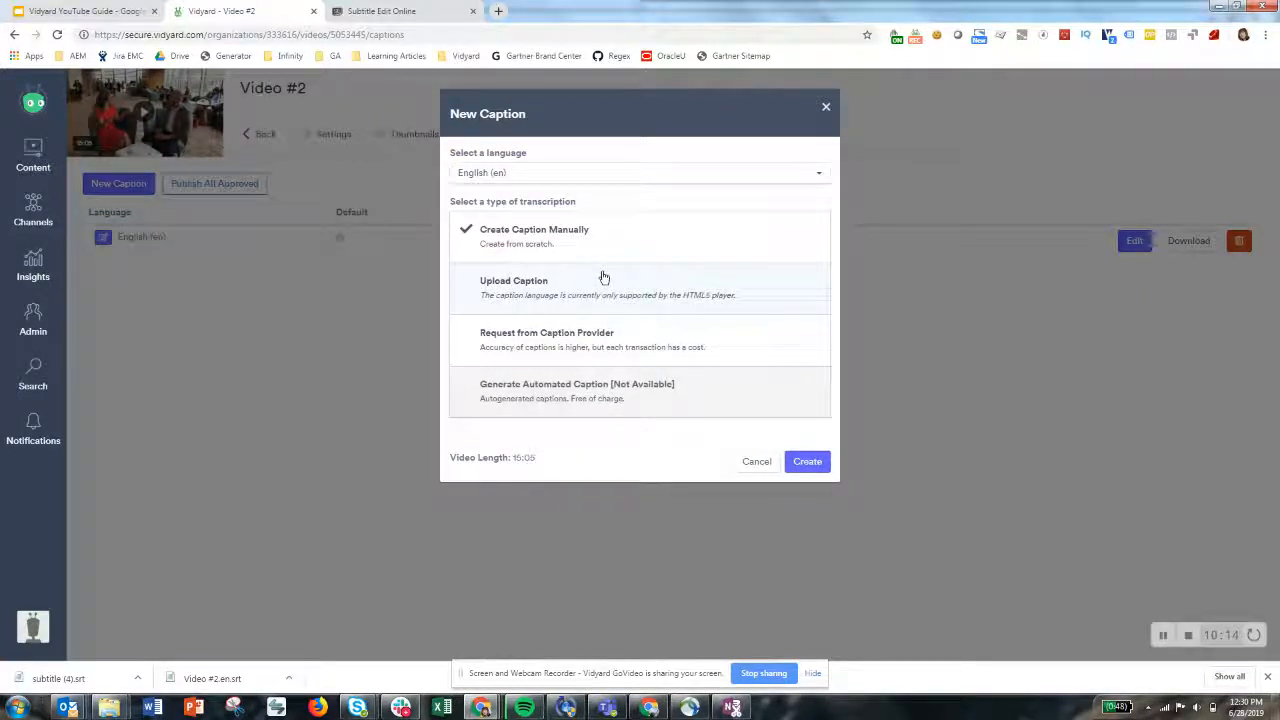
left_click(757, 461)
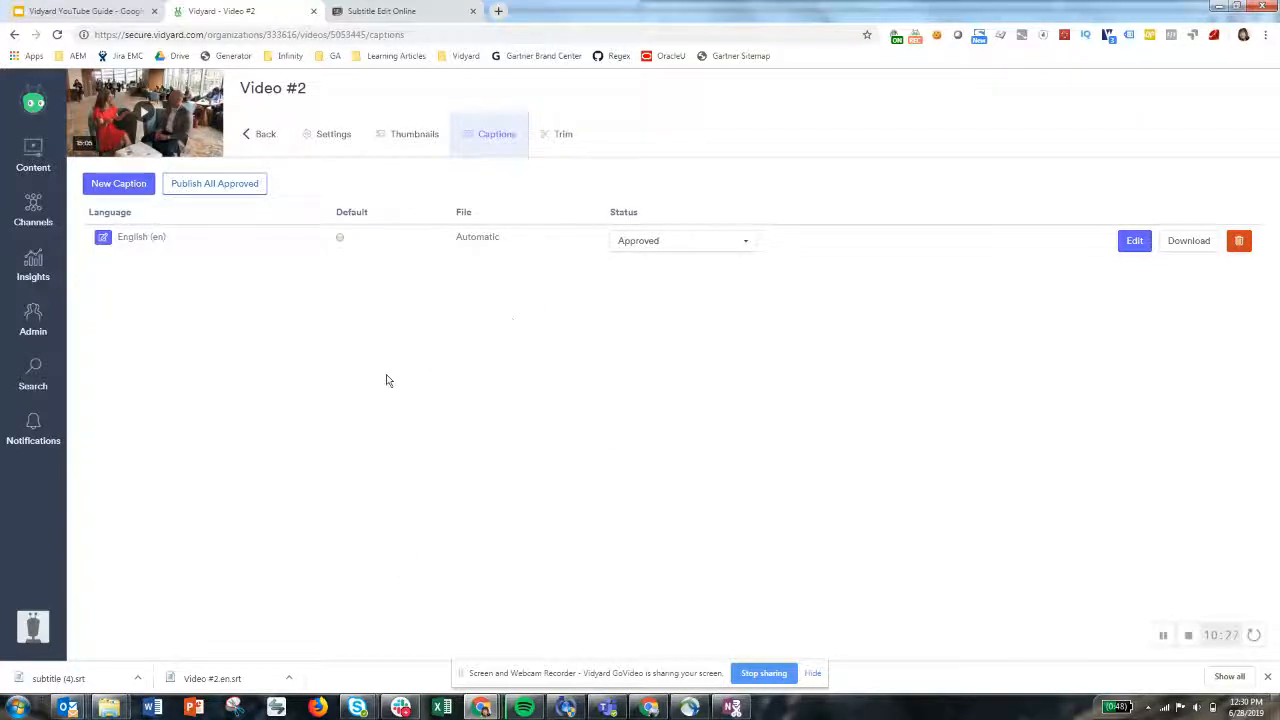
Remove the existing English caption from the video
left_click(1238, 240)
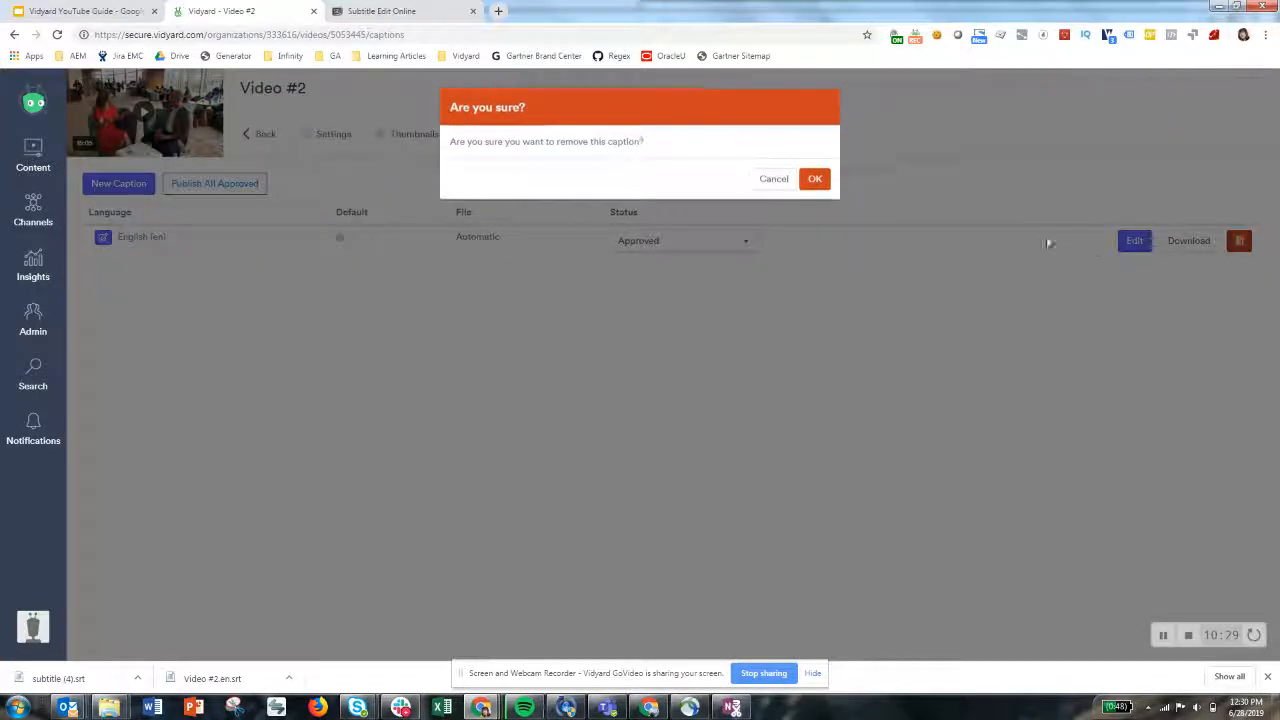
left_click(822, 187)
Create a new English caption by uploading the subtitle (4).srt file from Downloads
left_click(143, 183)
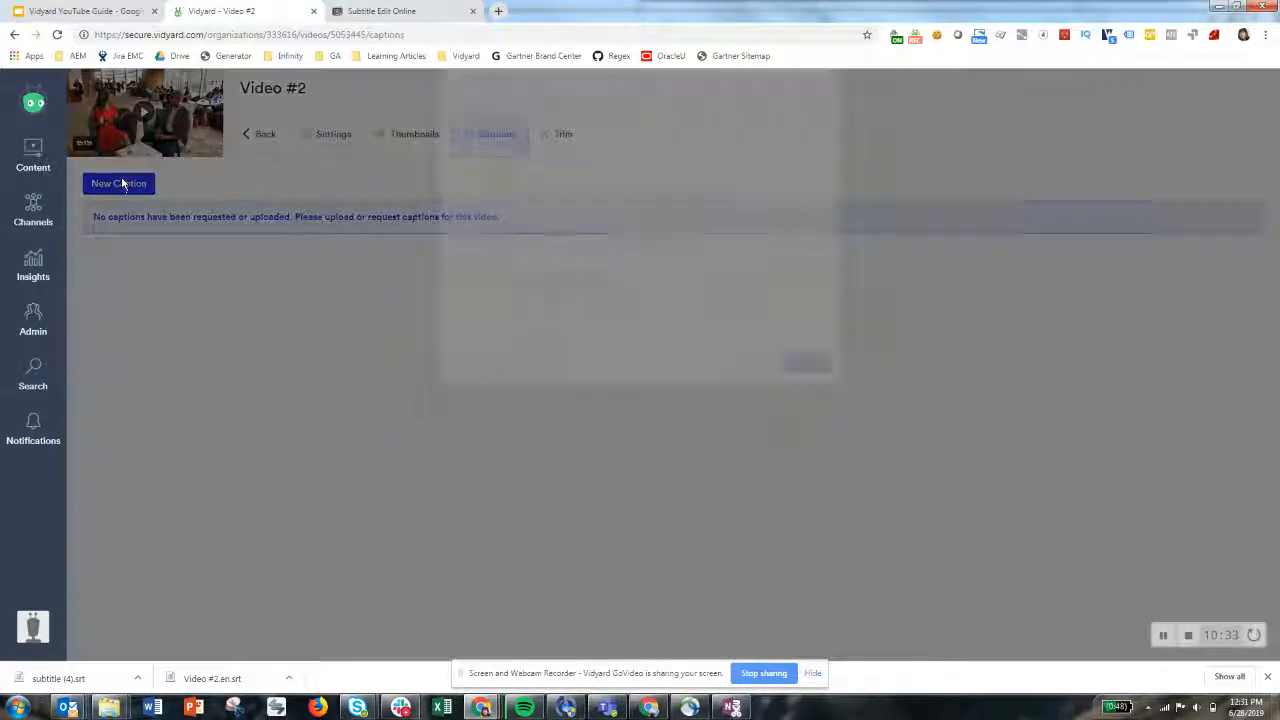
left_click(561, 312)
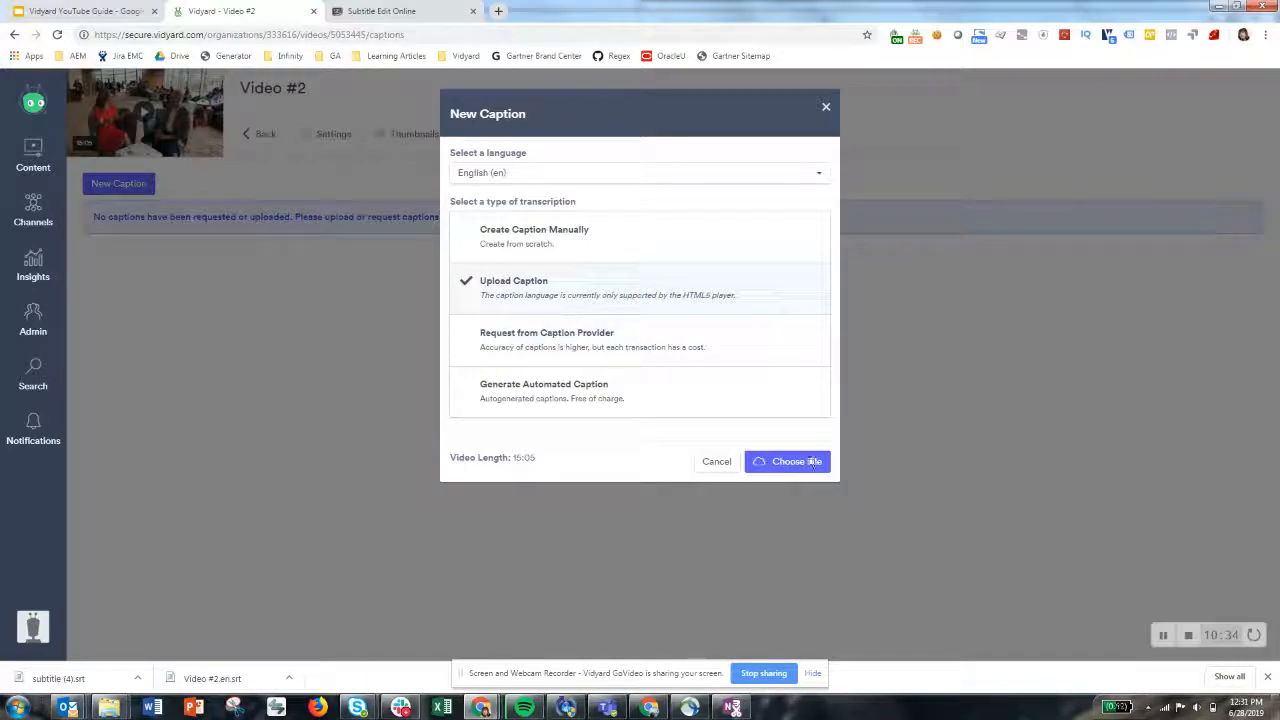
left_click(806, 462)
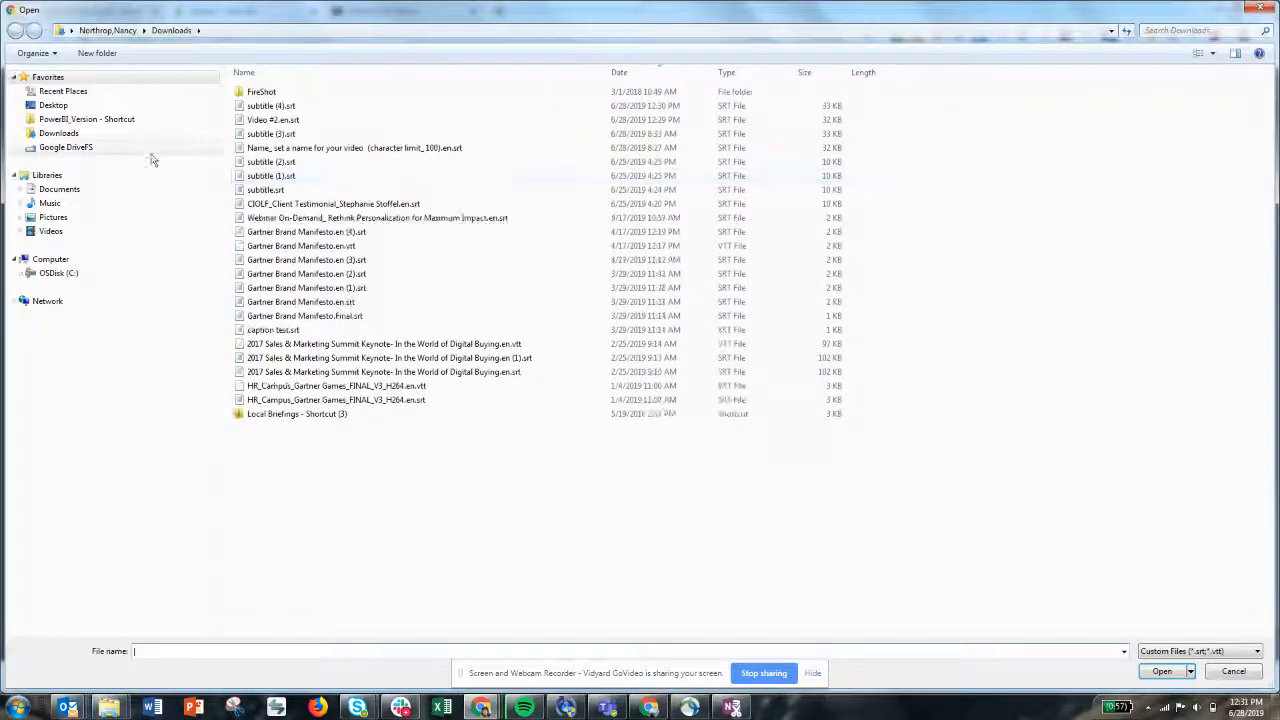
left_click(283, 106)
left_click(1161, 672)
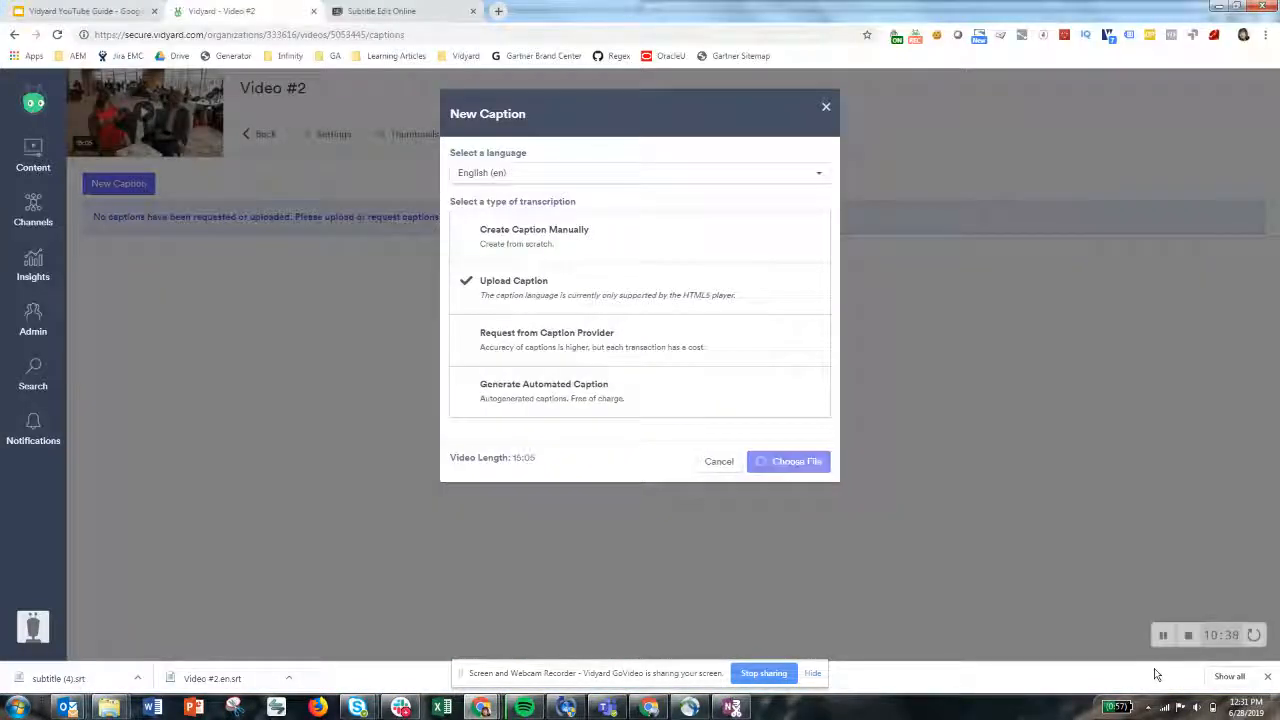